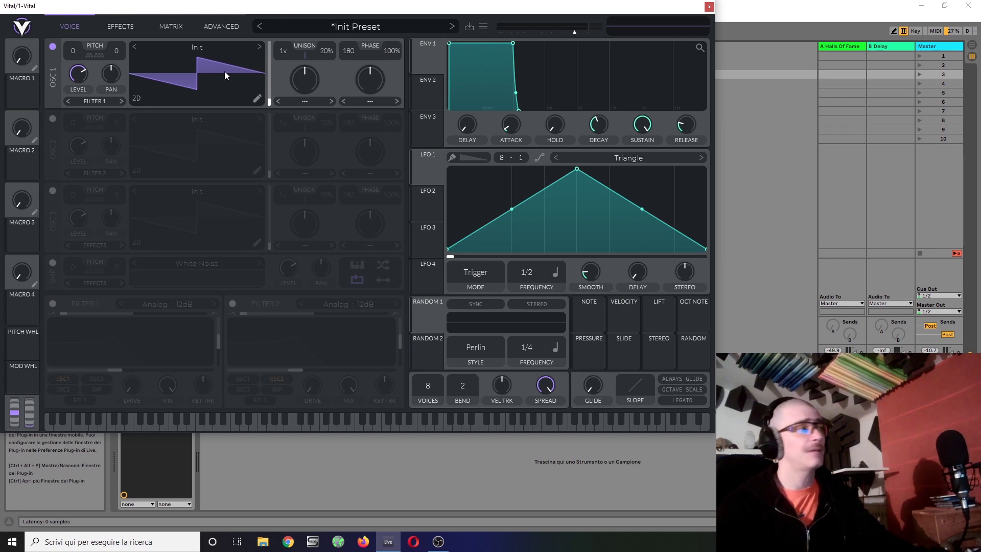
Arm the 3 Audio track and record a short voice take into its slot in scene 5
left_click_drag(244, 9, 668, 4)
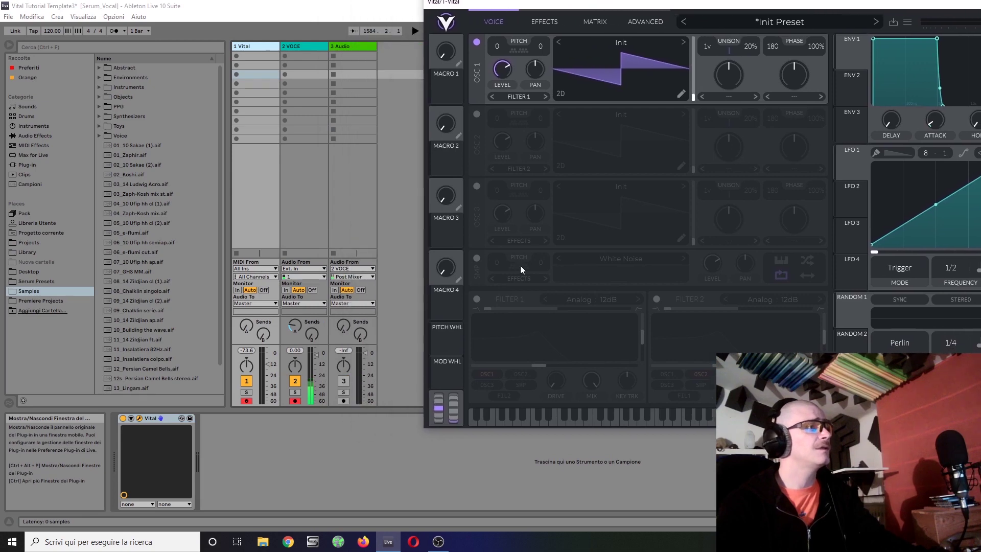
left_click(344, 400)
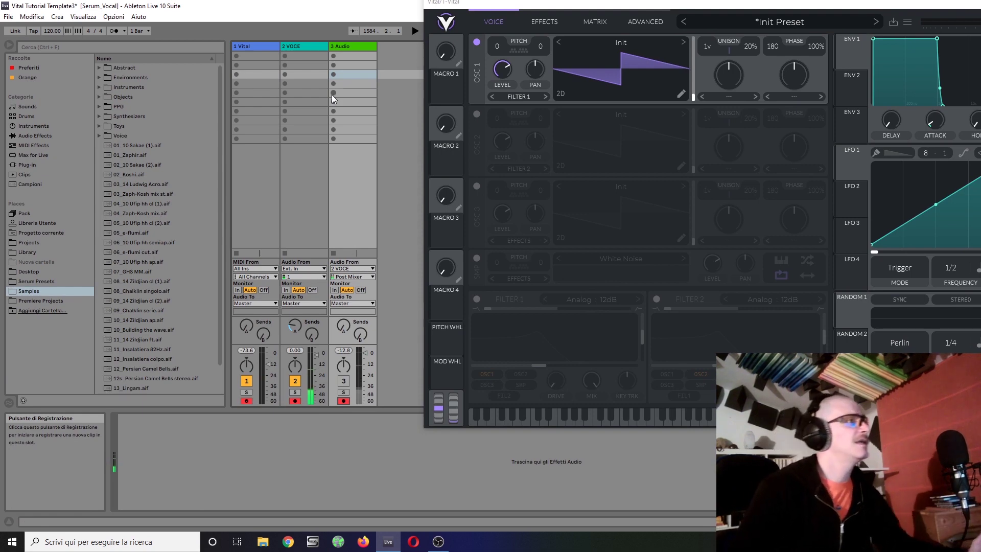
left_click(333, 94)
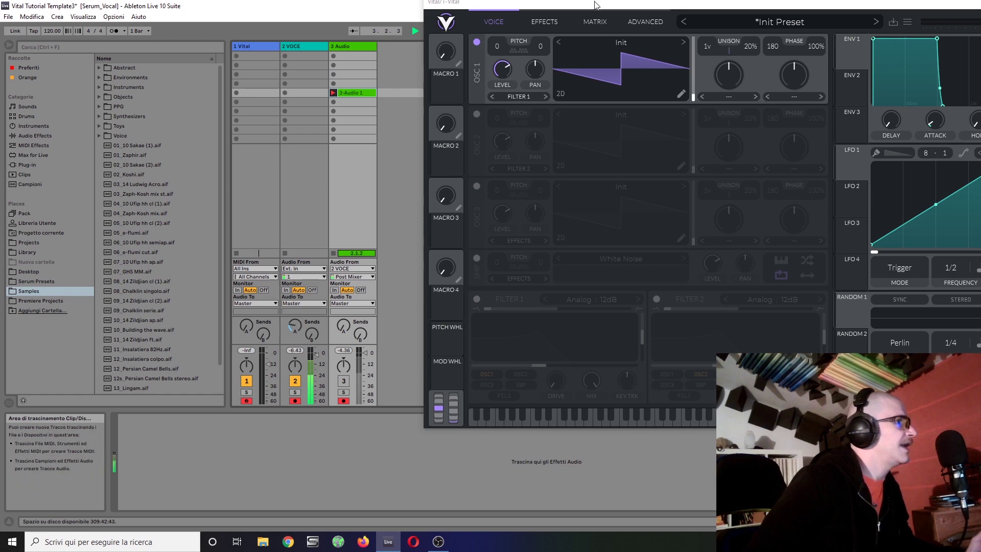
left_click(335, 259)
Set the recorded clip's loop from 2.2.2 to 3.3.3 and crop the sample to that range
left_click_drag(612, 9, 980, 11)
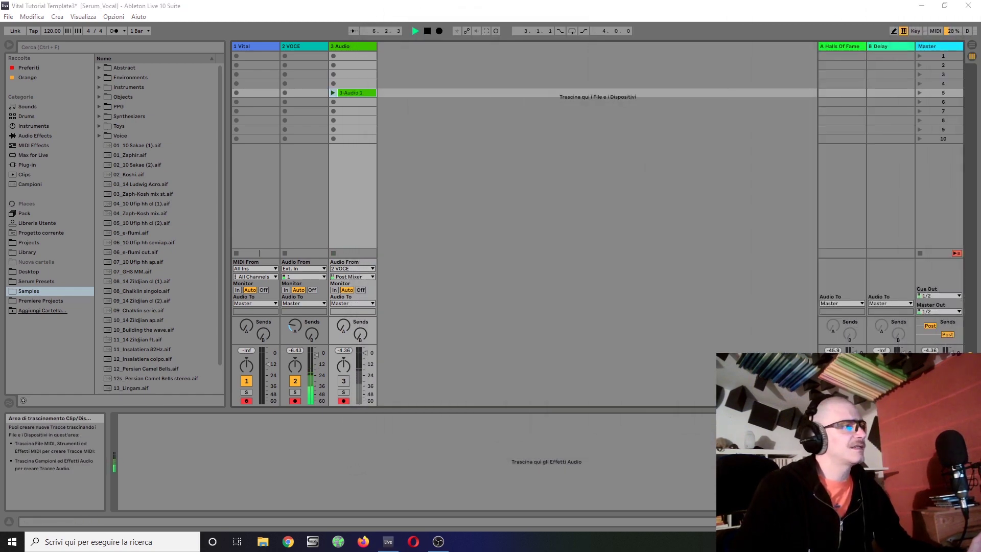
double_click(357, 93)
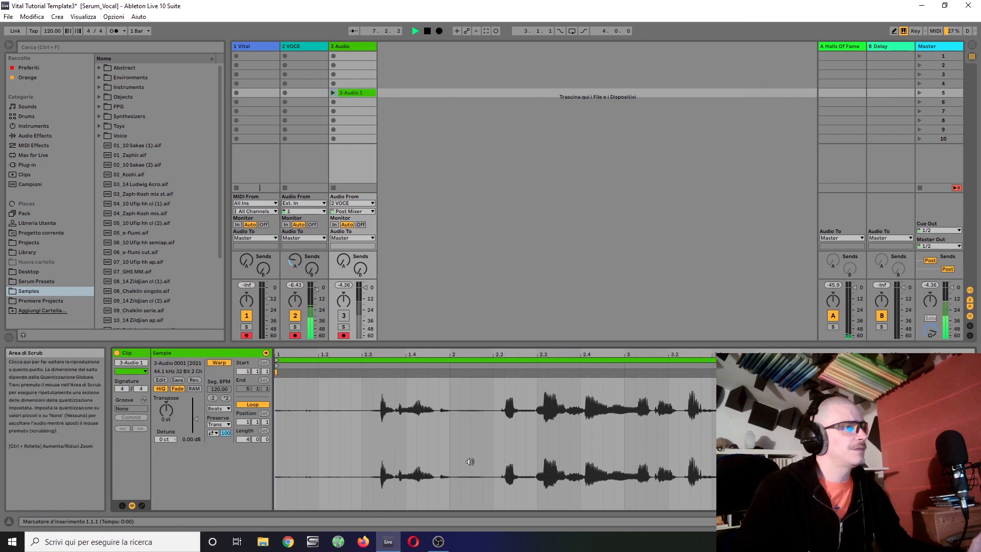
left_click_drag(277, 360, 504, 358)
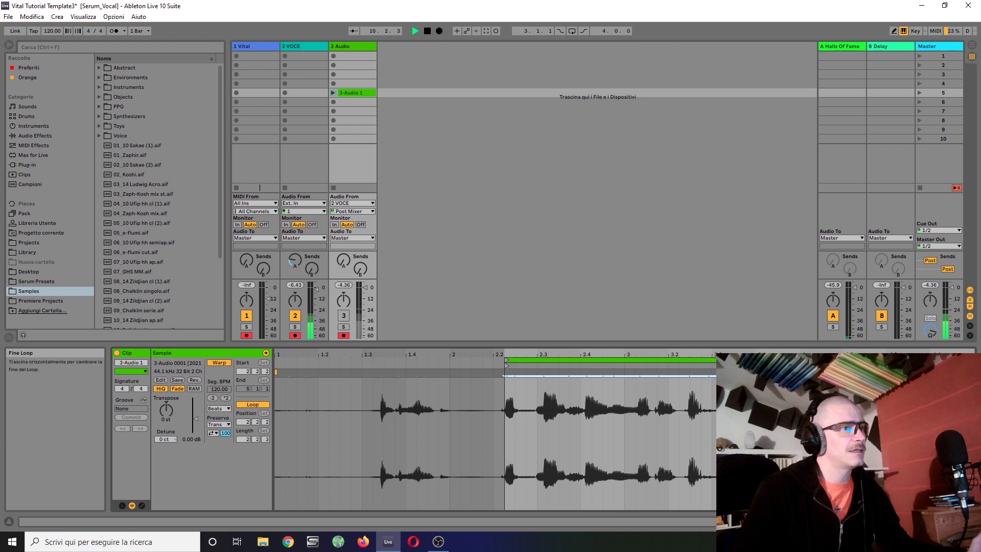
left_click_drag(974, 359, 790, 360)
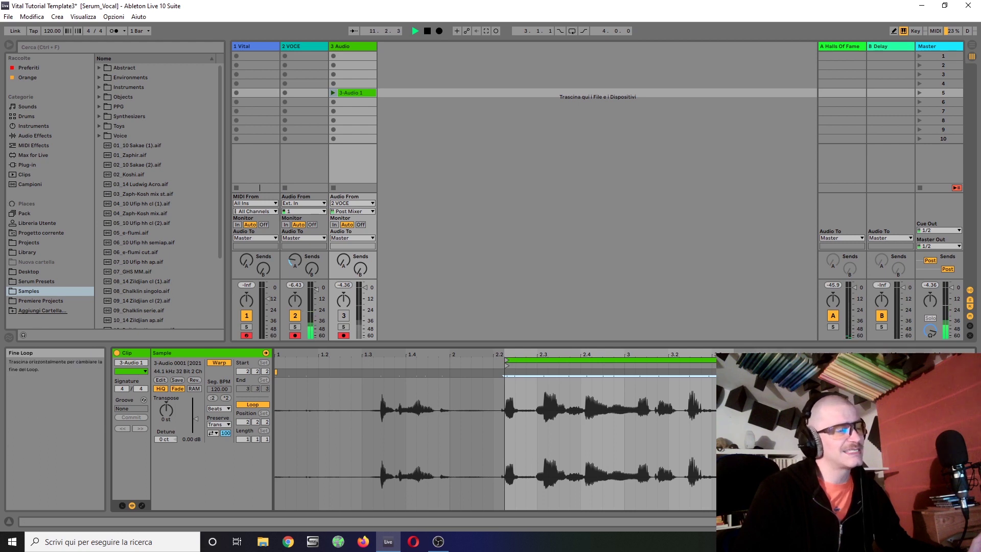
right_click(577, 387)
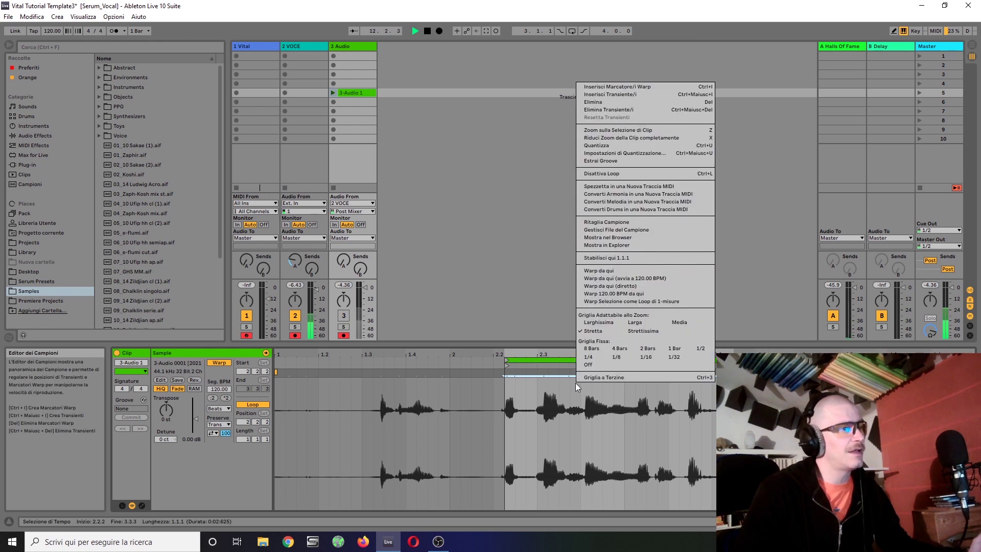
left_click(597, 223)
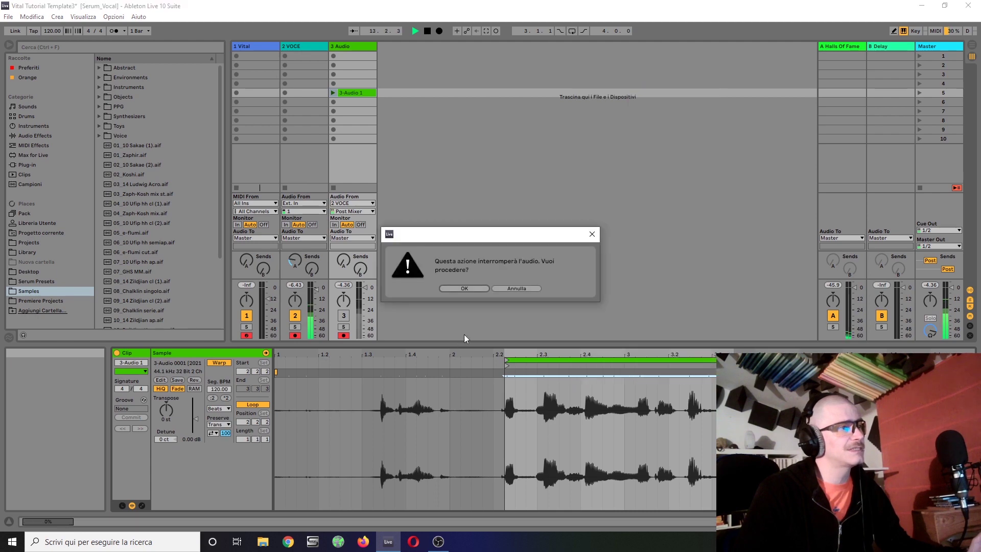
left_click(475, 289)
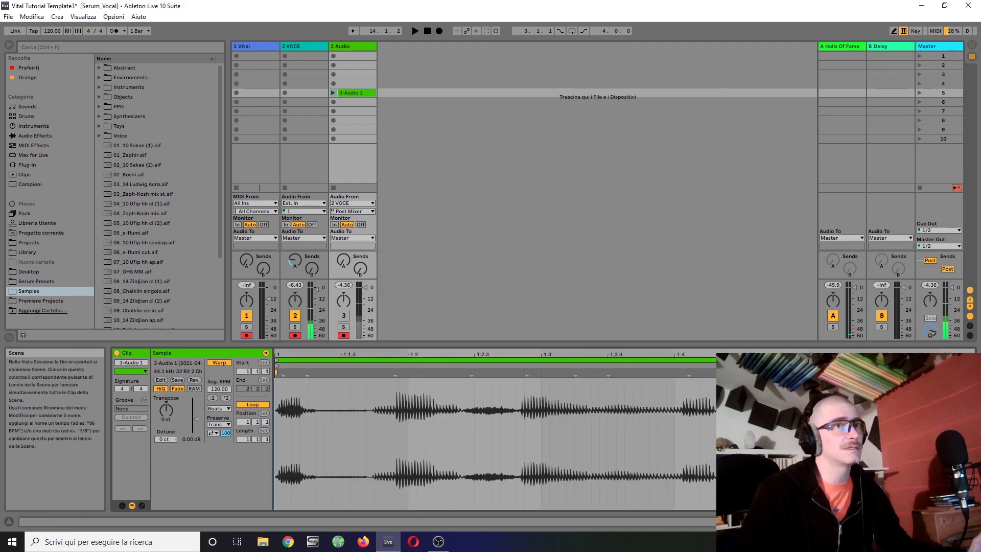
Import the cropped voice clip into Vital's oscillator 1 as a wavetable using the Vocode option
key("ctrl+alt+p")
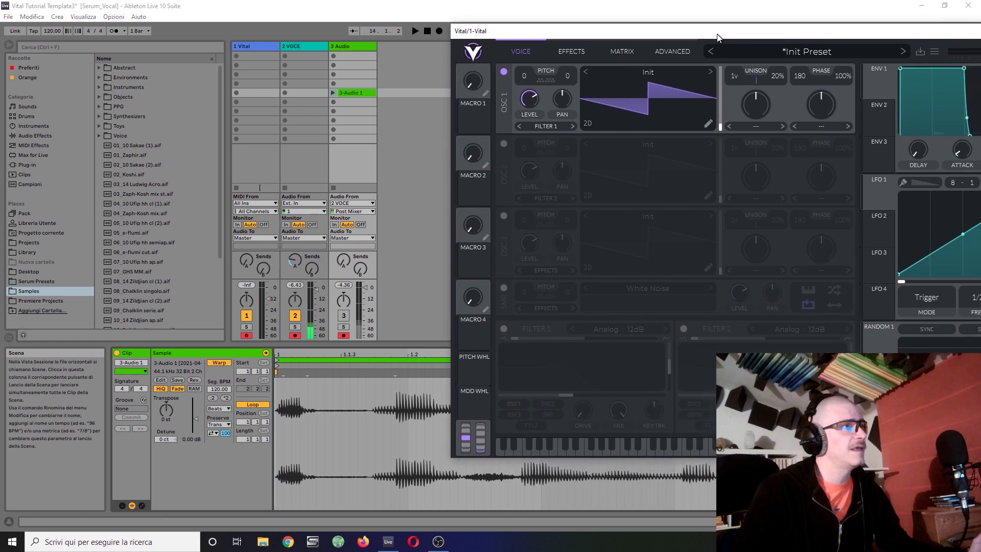
left_click_drag(345, 93, 643, 104)
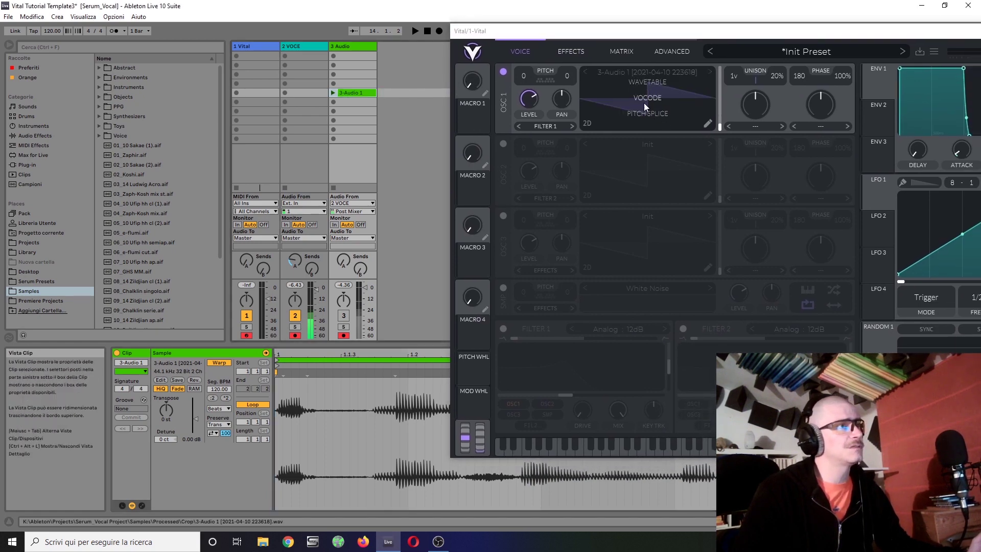
left_click_drag(688, 33, 245, 12)
Reshape LFO 1 into a rising ramp at 2/1 frequency and assign it to oscillator 1's wavetable position
left_click_drag(584, 172, 714, 172)
left_click_drag(437, 173, 279, 102)
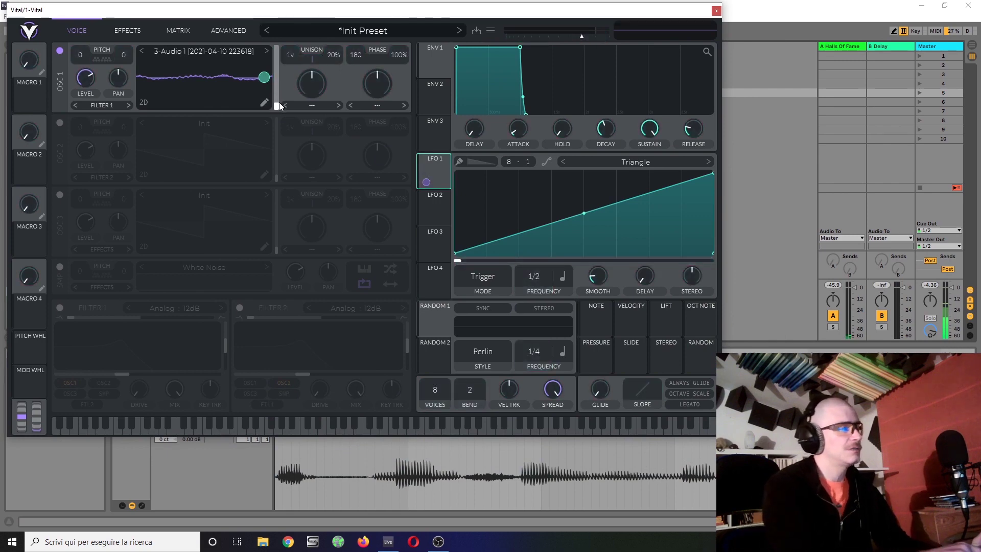
key("a")
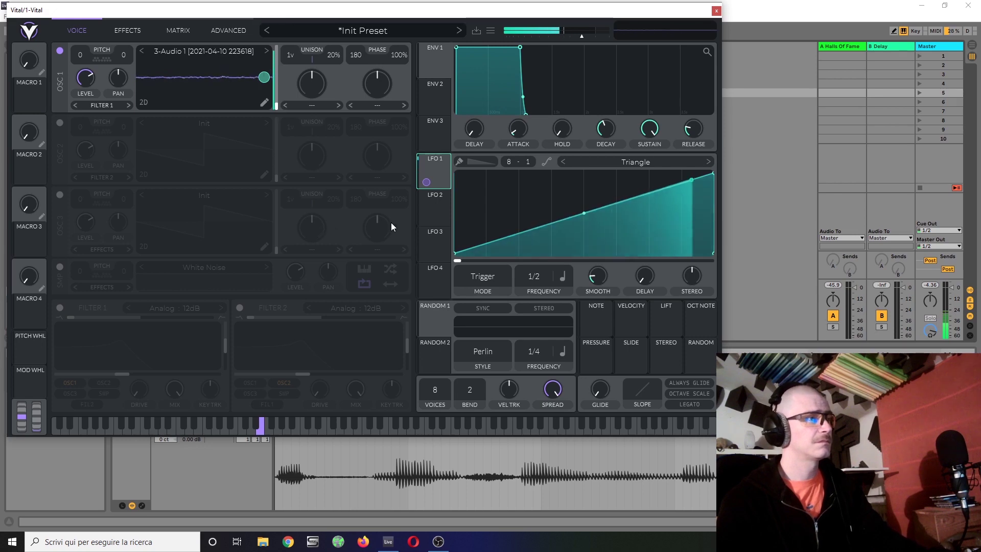
left_click_drag(538, 271, 535, 298)
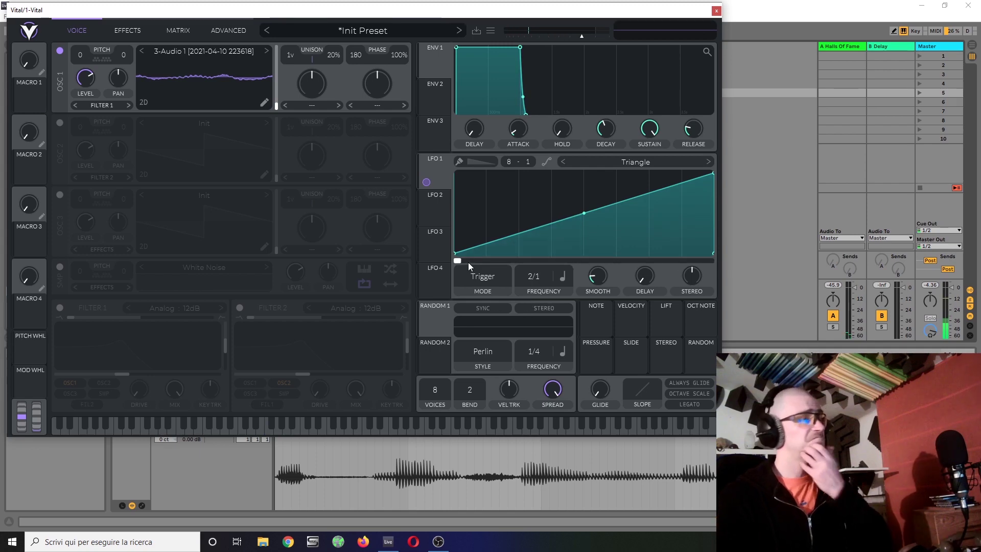
Shift the last keyframe's audio position to about 100331.6 in oscillator 1's wavetable and set the wavetable position to the first frame
left_click(262, 102)
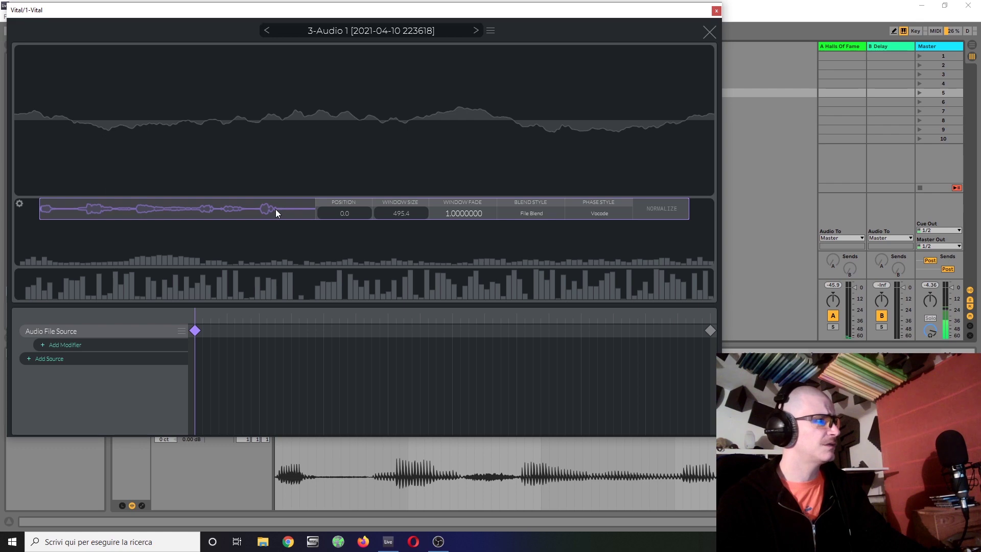
left_click(710, 332)
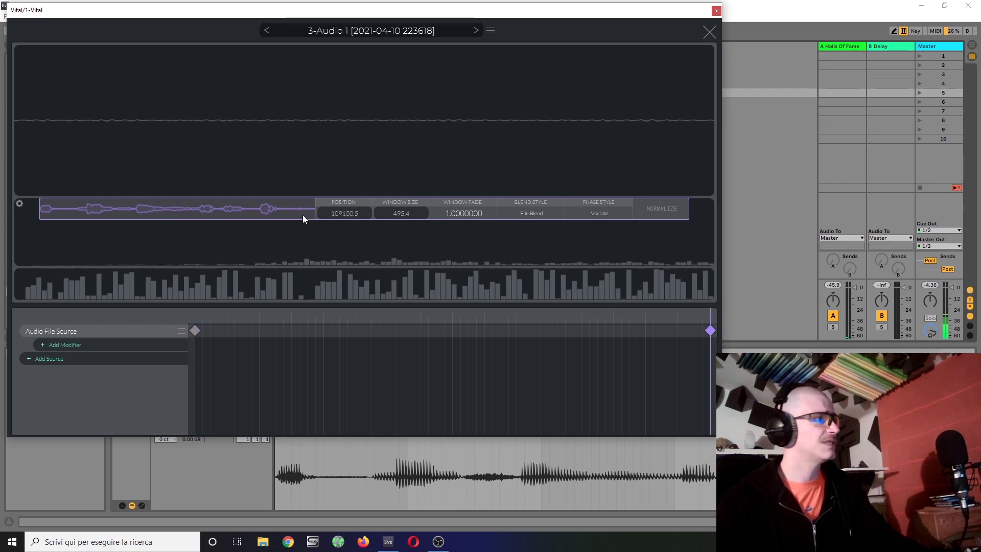
left_click_drag(303, 214, 284, 216)
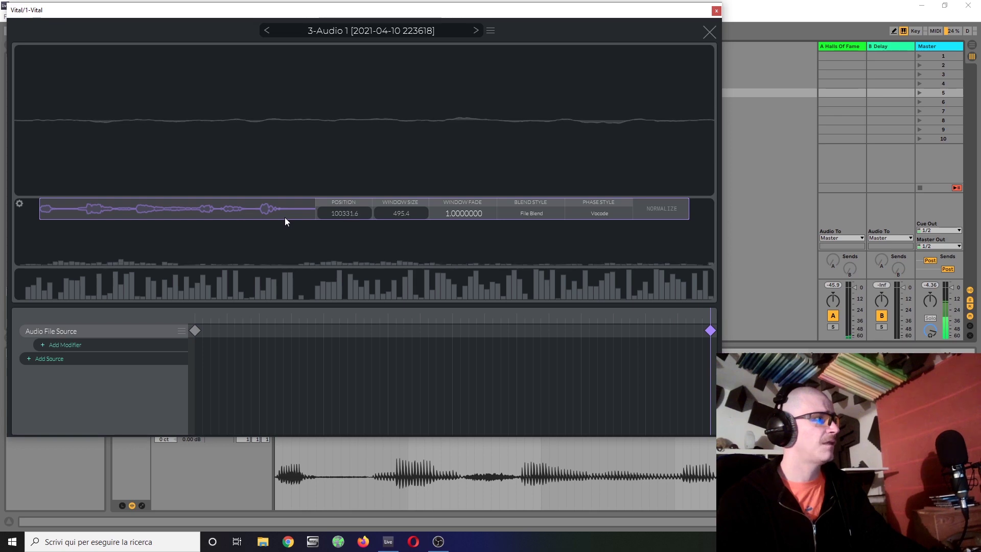
left_click(708, 32)
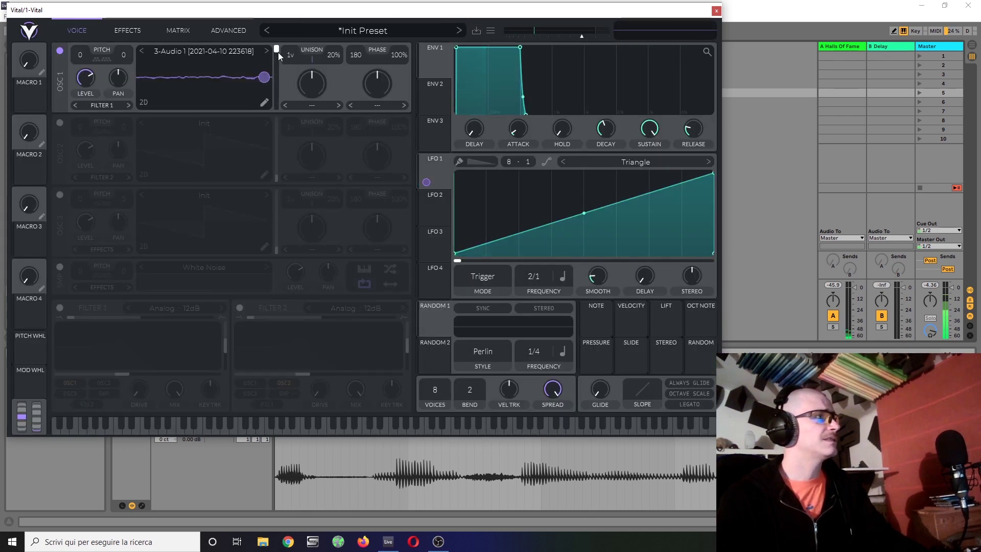
left_click_drag(278, 52, 282, 102)
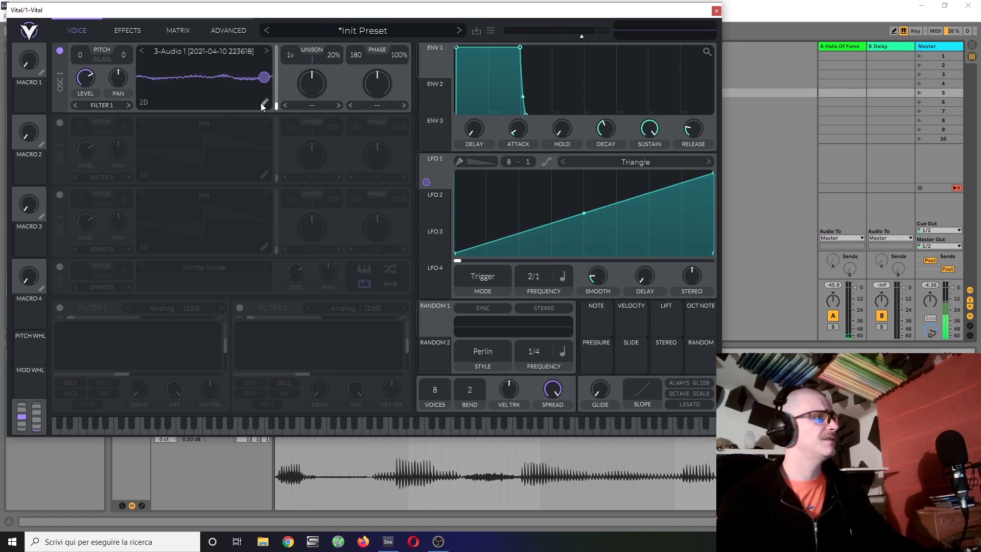
Generate a text-to-wavetable sound in oscillator 1 from the phrase "kiss my shiny metal ass"
right_click(208, 95)
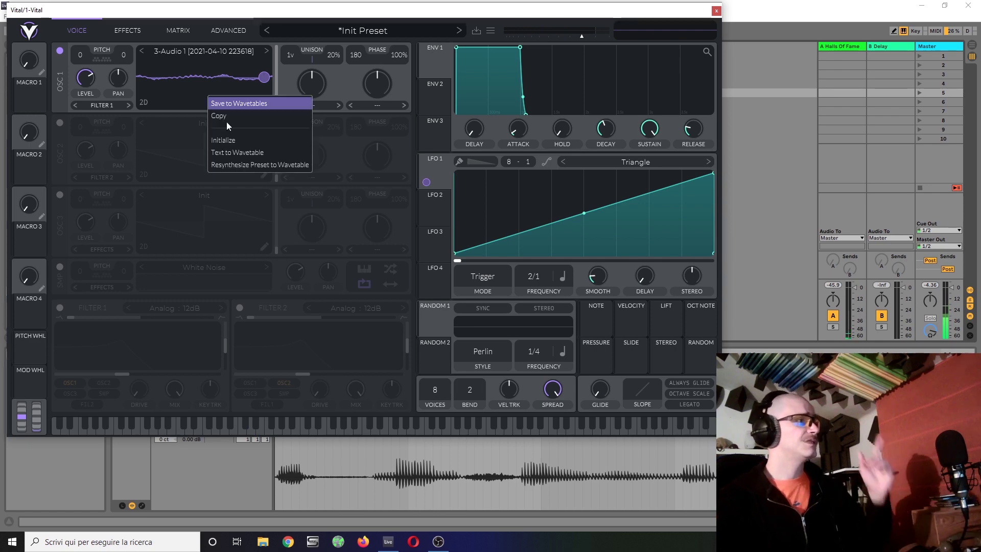
left_click(245, 154)
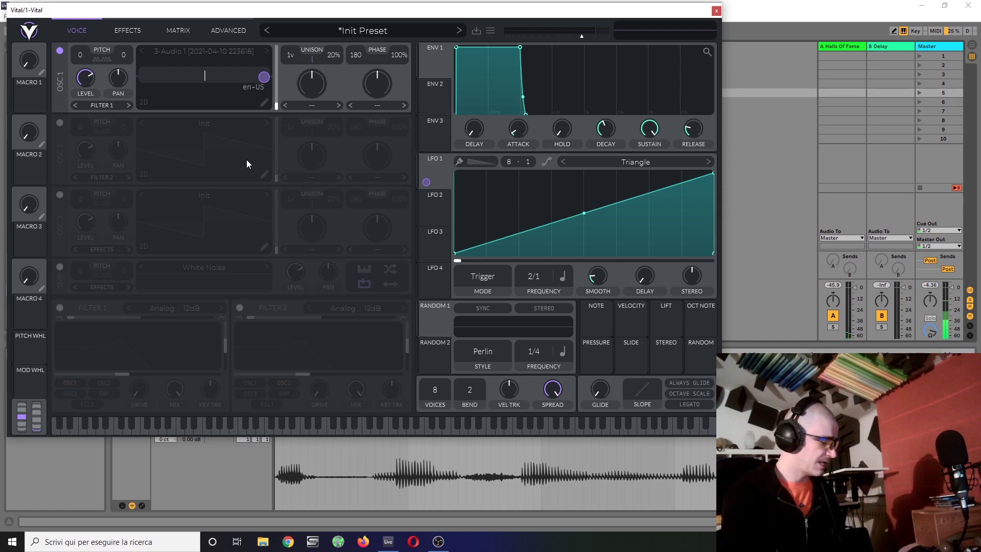
type("kiss")
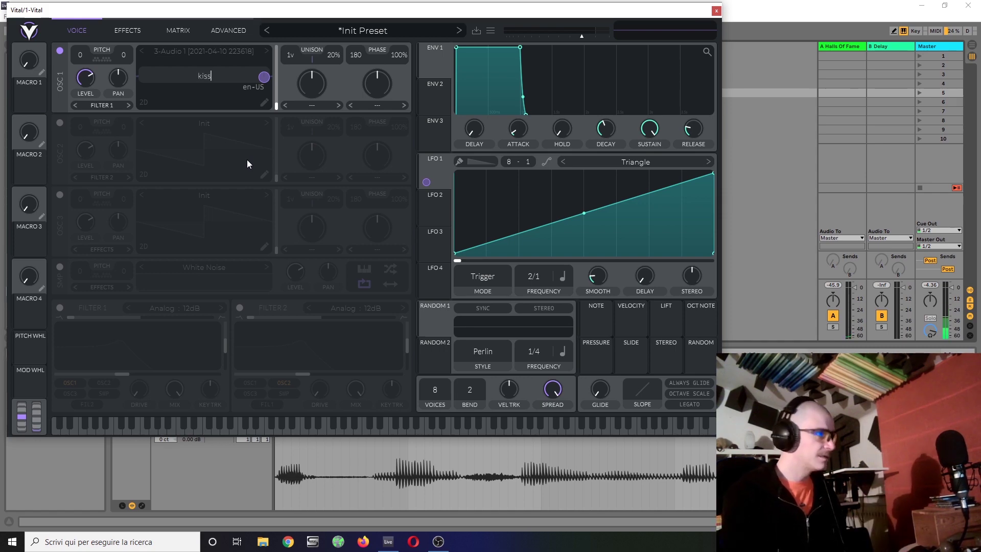
type(" my shiny")
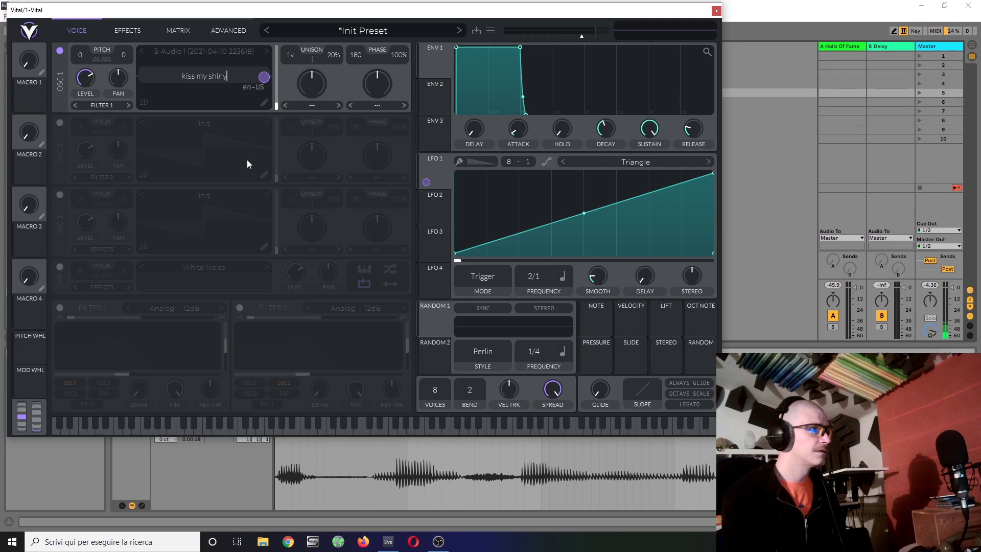
type(" metal ass")
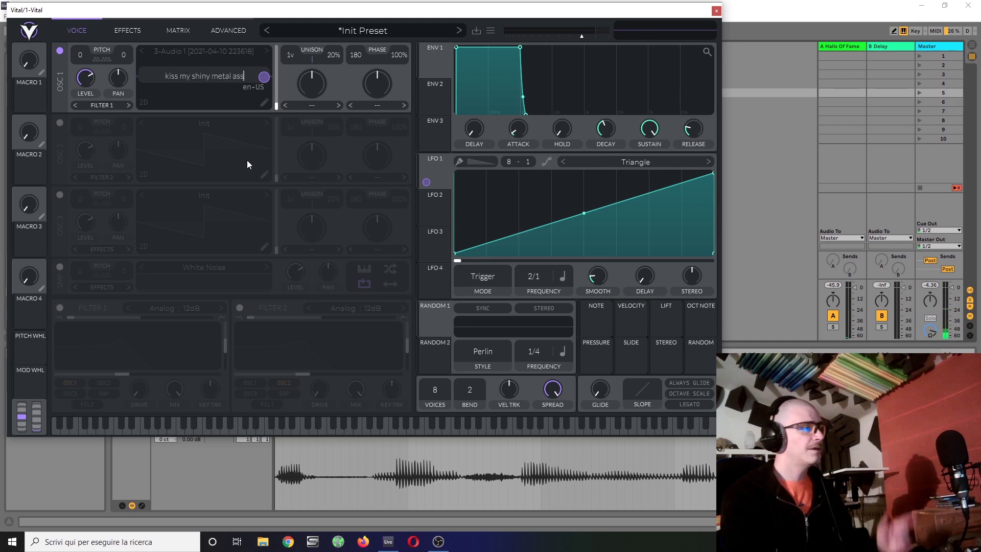
key("Return")
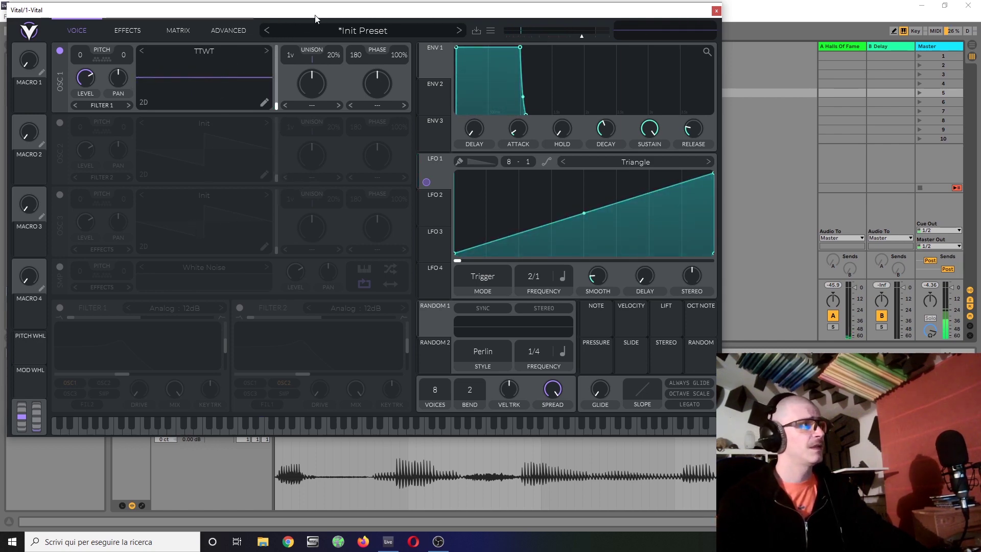
mouse_move(322, 16)
left_mouse_down()
mouse_move(307, 11)
mouse_move(328, 14)
mouse_move(315, 13)
left_mouse_up()
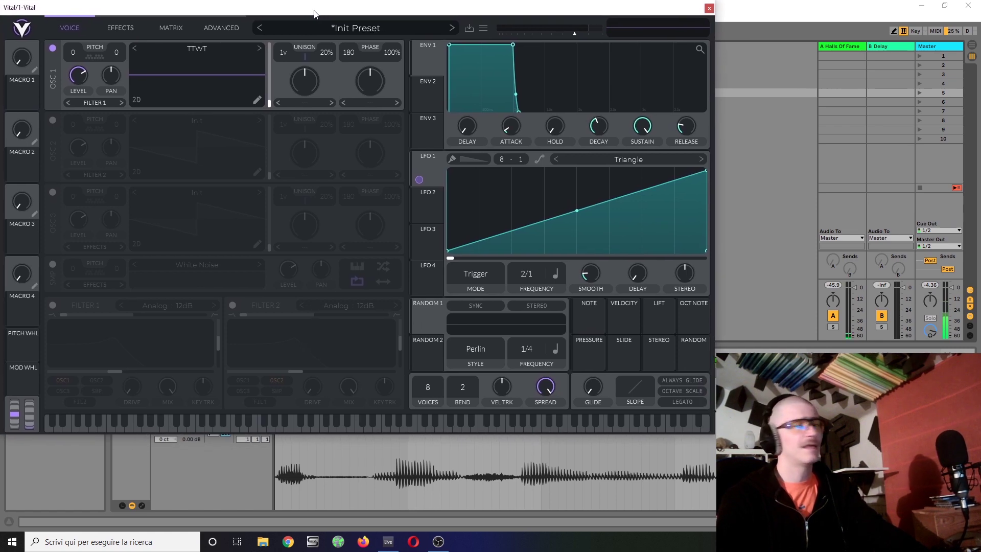
Examine the audio source waveform and settings of oscillator 1's text-generated wavetable in the wavetable editor
left_click(257, 101)
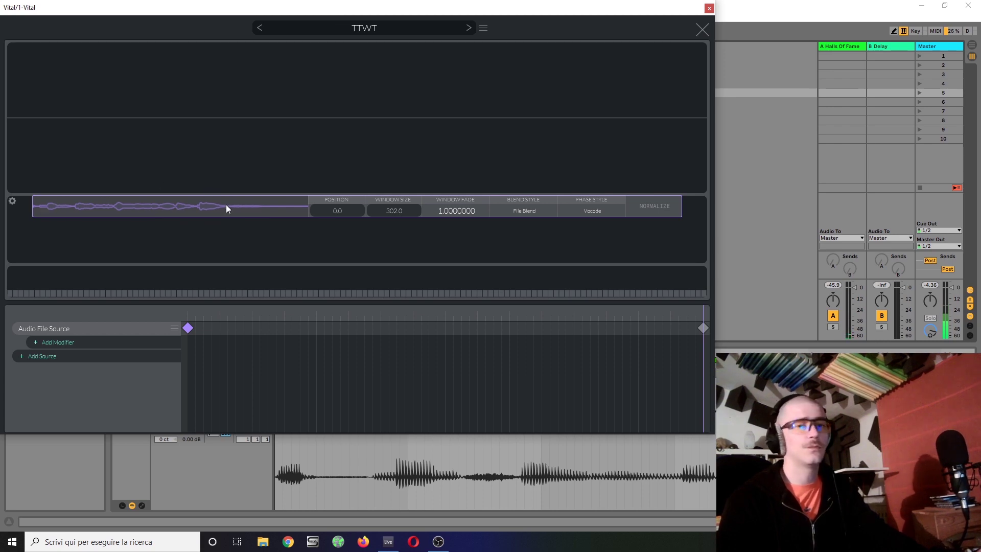
left_click(703, 30)
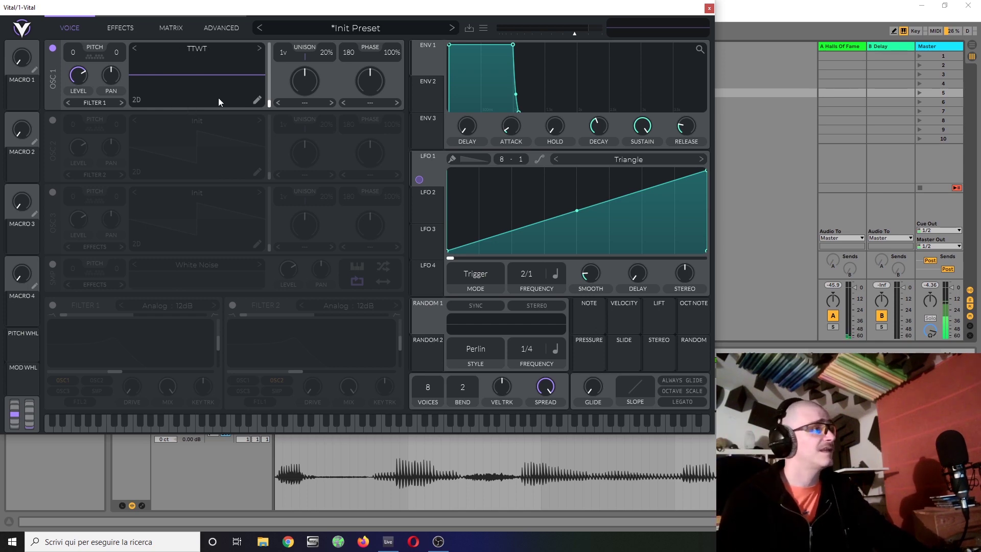
left_click(257, 100)
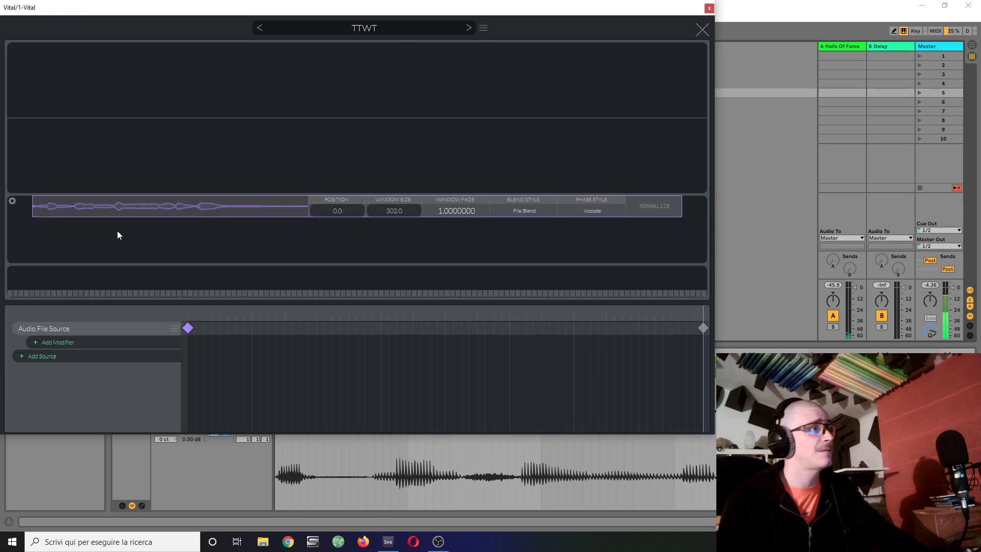
left_click(702, 30)
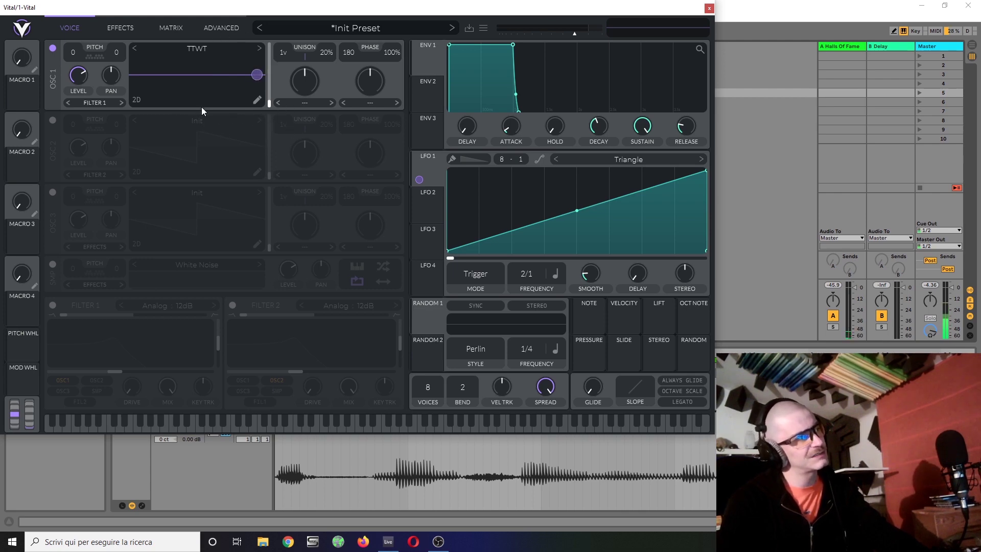
Set oscillator 1's spectral morph to Vocode and modulate its amount with the Note source
left_click(303, 102)
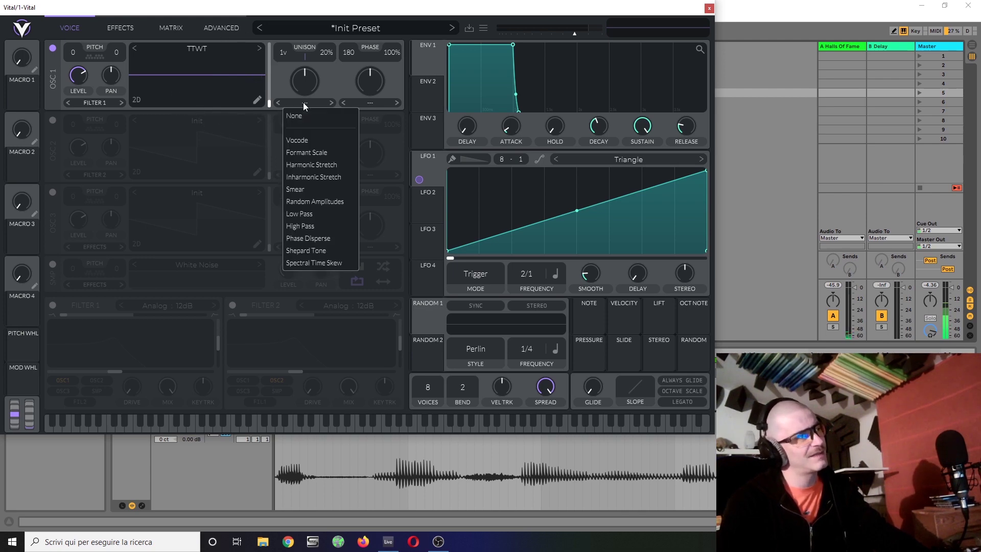
left_click(309, 142)
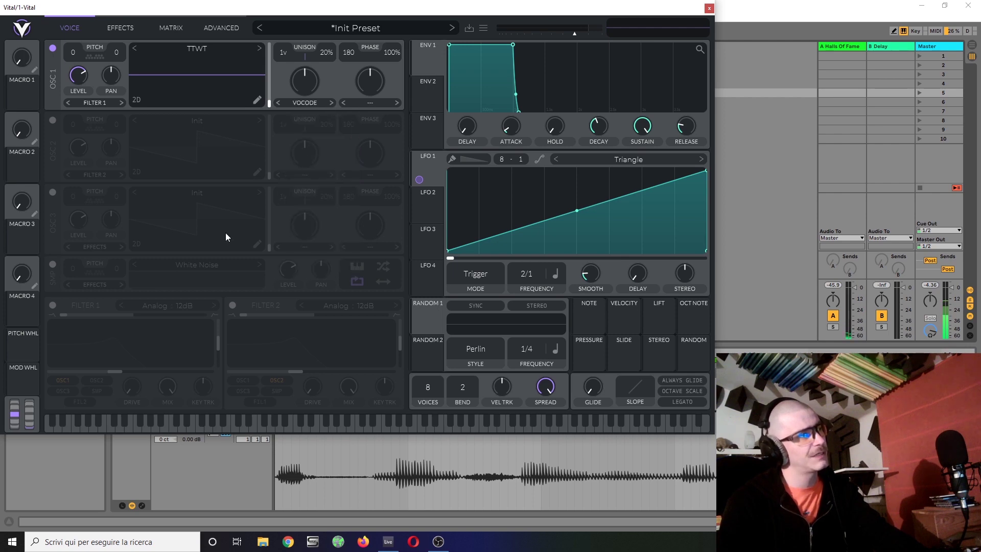
mouse_move(304, 81)
left_mouse_down()
mouse_move(307, 137)
mouse_move(311, 96)
mouse_move(295, 149)
mouse_move(312, 65)
mouse_move(339, 31)
mouse_move(312, 83)
left_mouse_up()
double_click(311, 84)
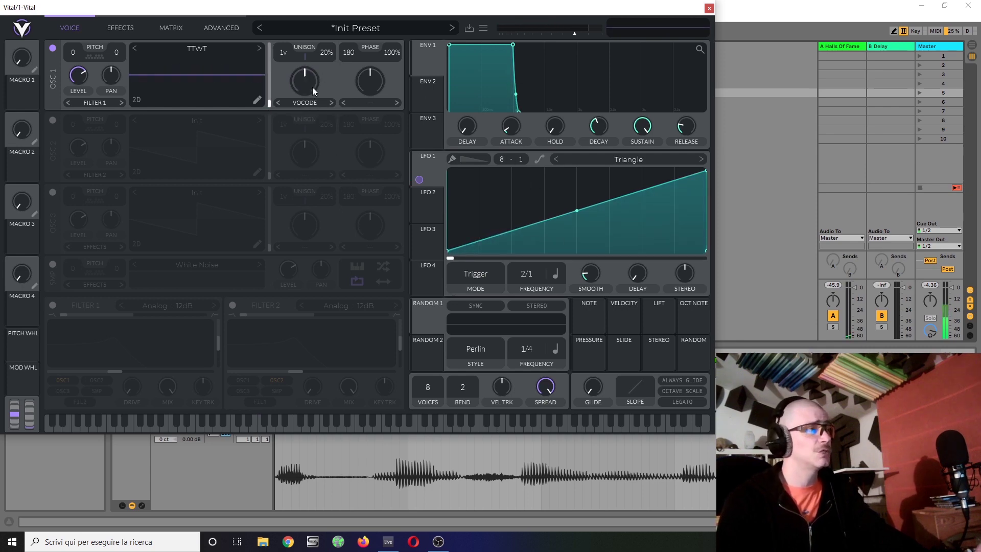
left_click_drag(588, 318, 305, 85)
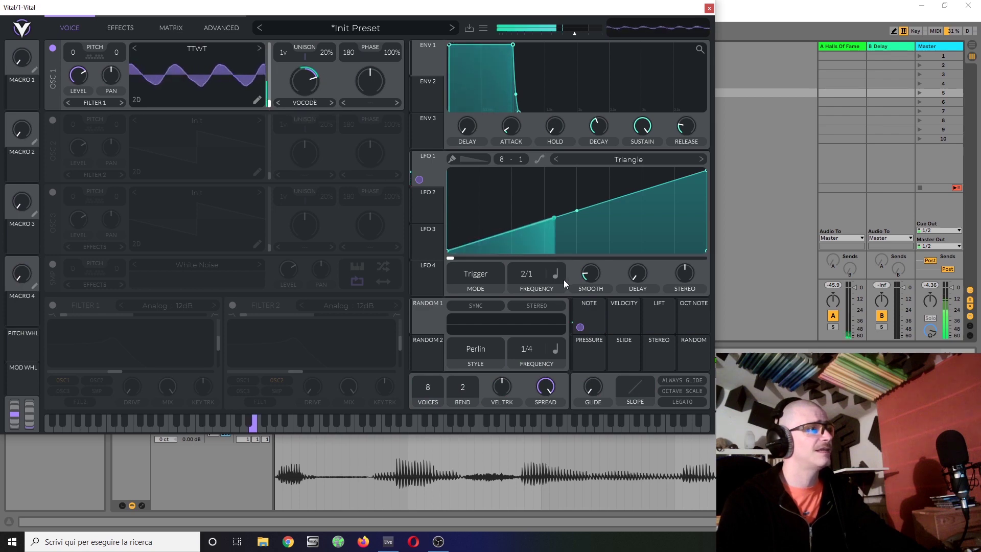
Adjust the Note modulation on oscillator 1's Vocode amount and change its spectral morph type to Formant Scale
left_click_drag(305, 114, 304, 114)
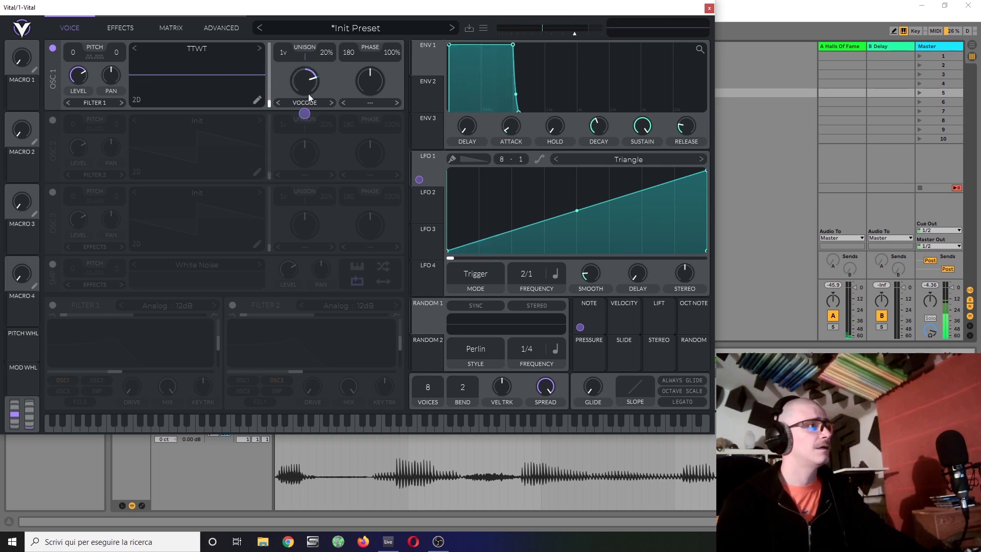
left_click_drag(301, 112, 303, 113)
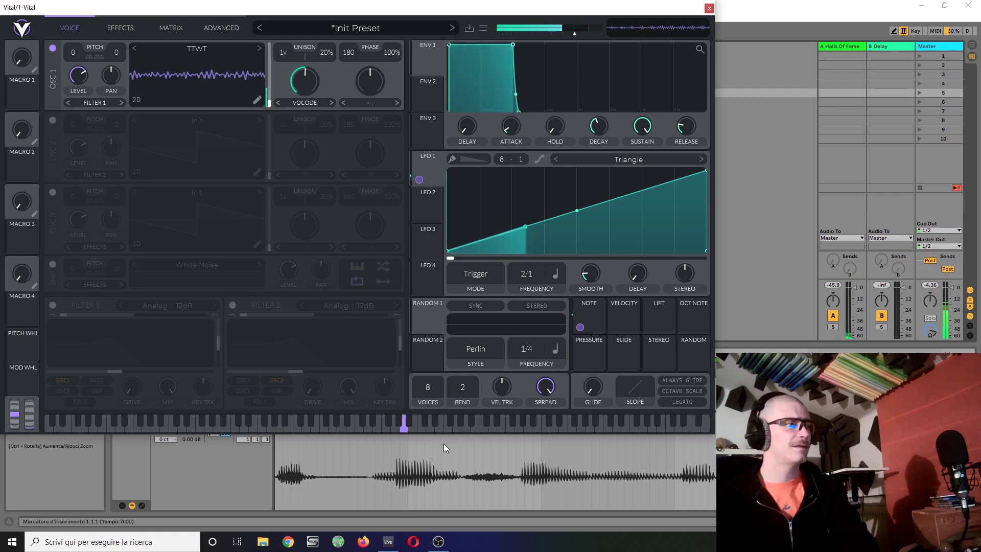
left_click(300, 103)
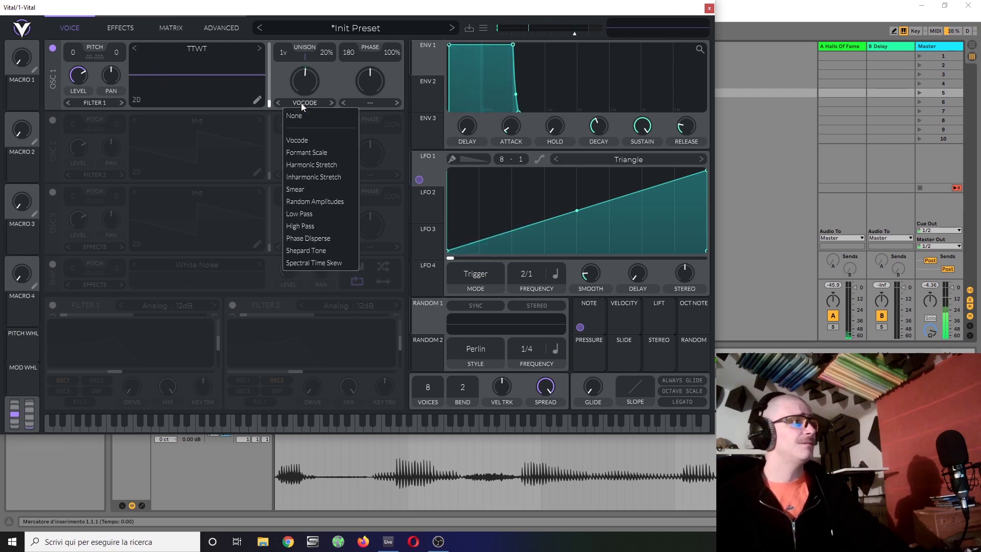
left_click(311, 155)
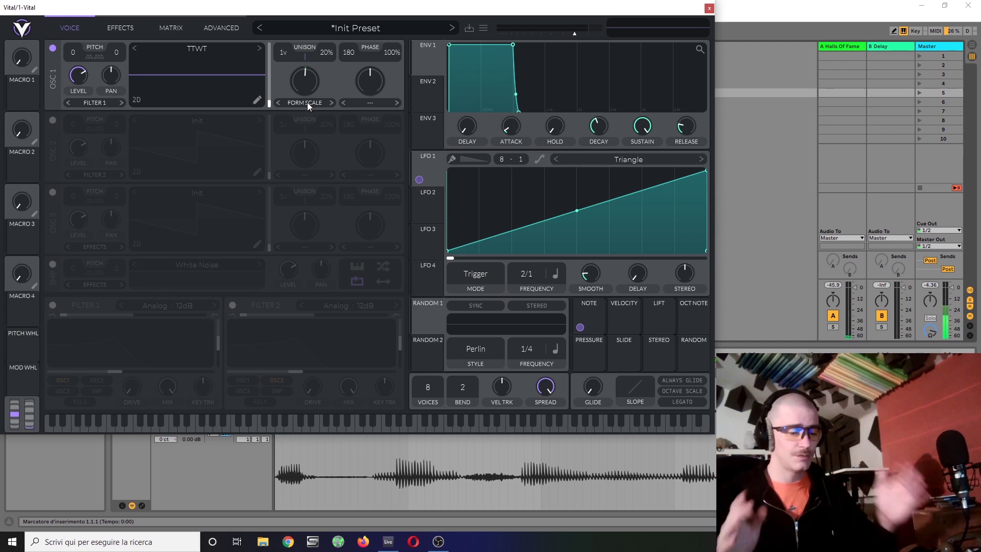
Cycle oscillator 1's wavetable display to the SP view and set its Formant Scale spectral morph amount to about 48.5%
left_click(134, 98)
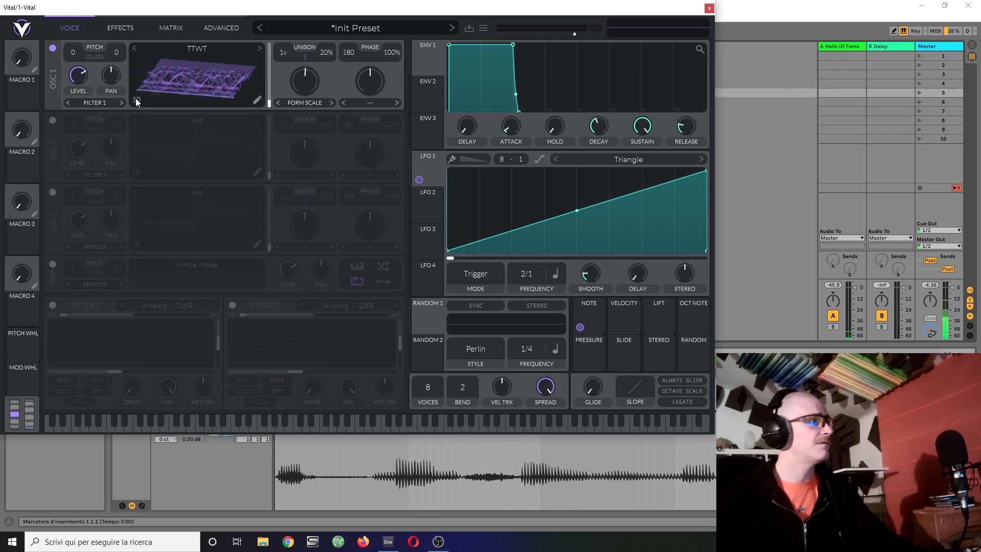
left_click(136, 99)
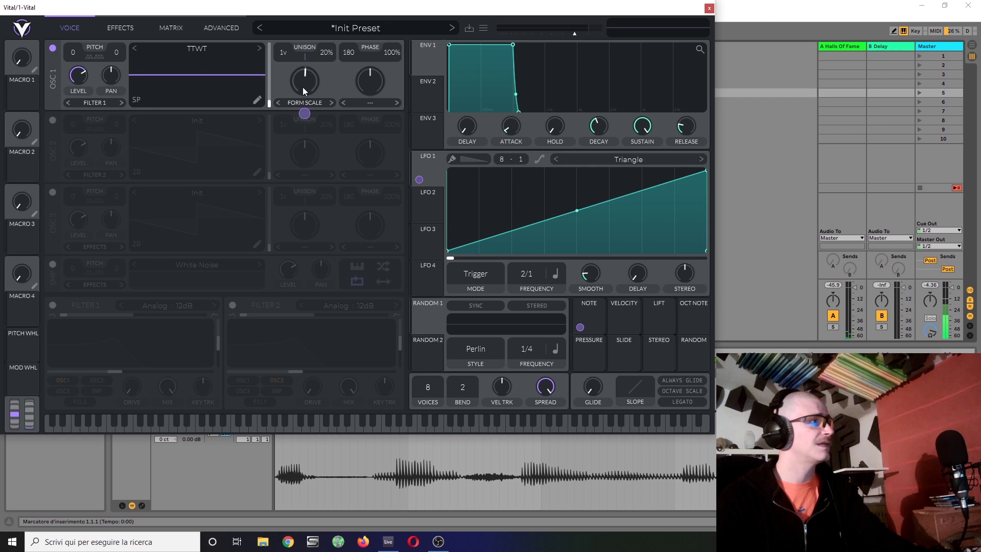
left_click(131, 100)
left_click(137, 100)
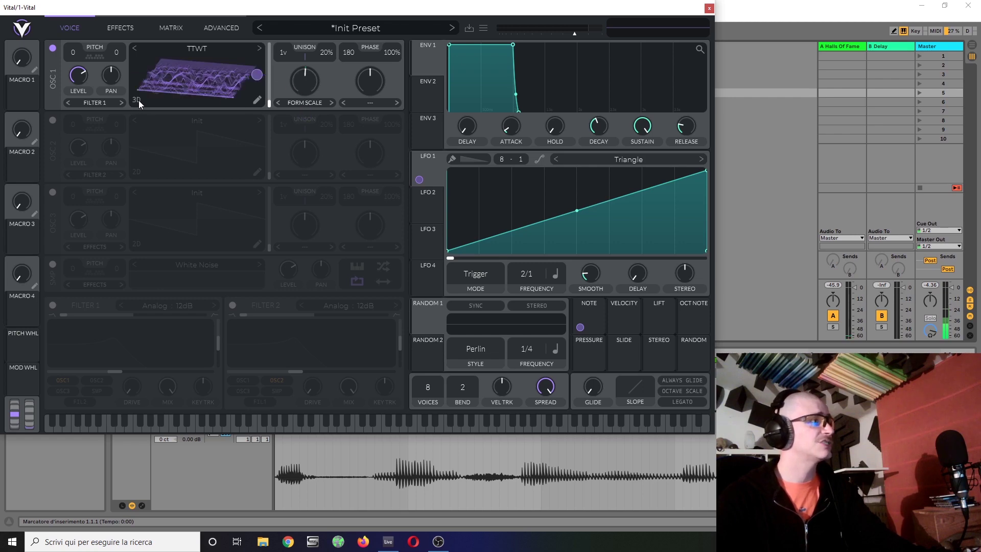
left_click(134, 101)
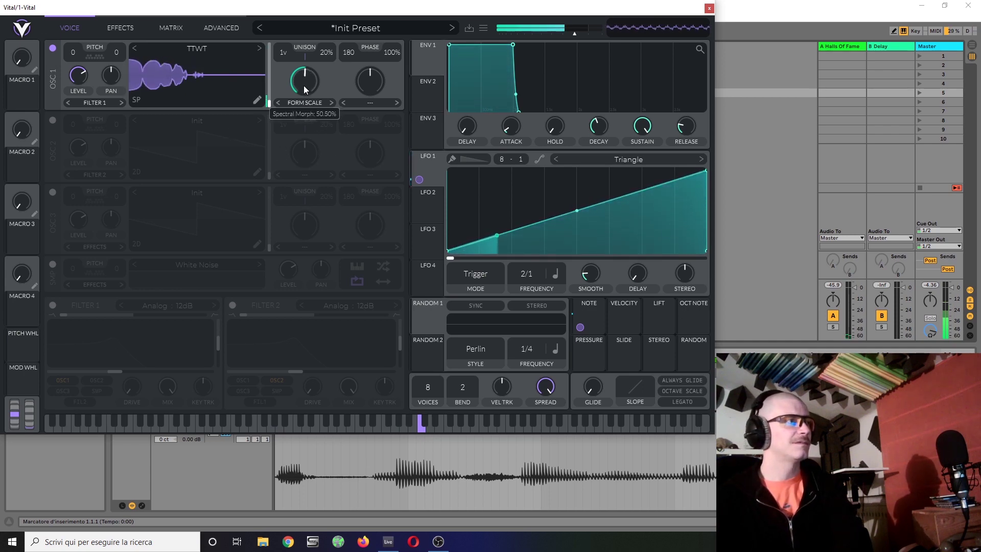
mouse_move(303, 86)
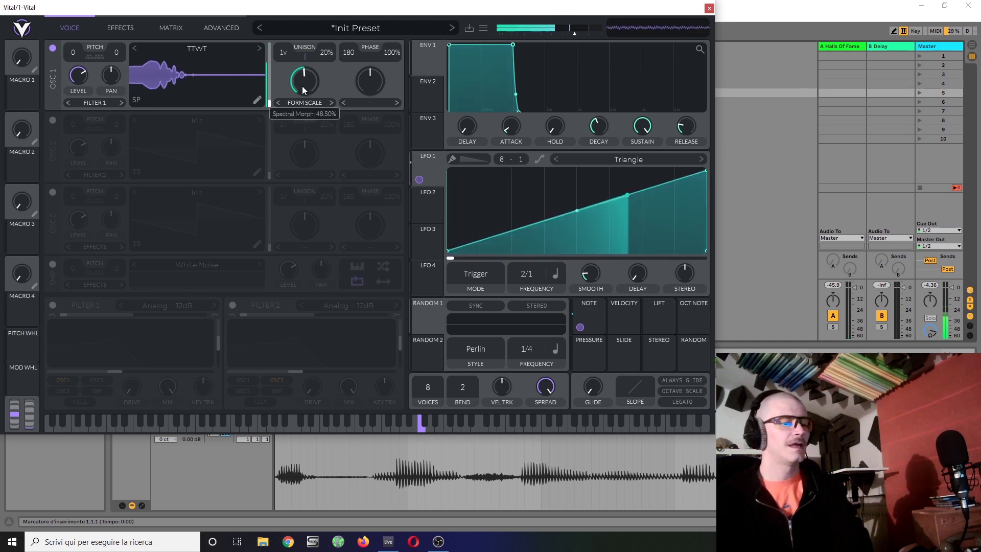
left_click_drag(303, 85, 302, 87)
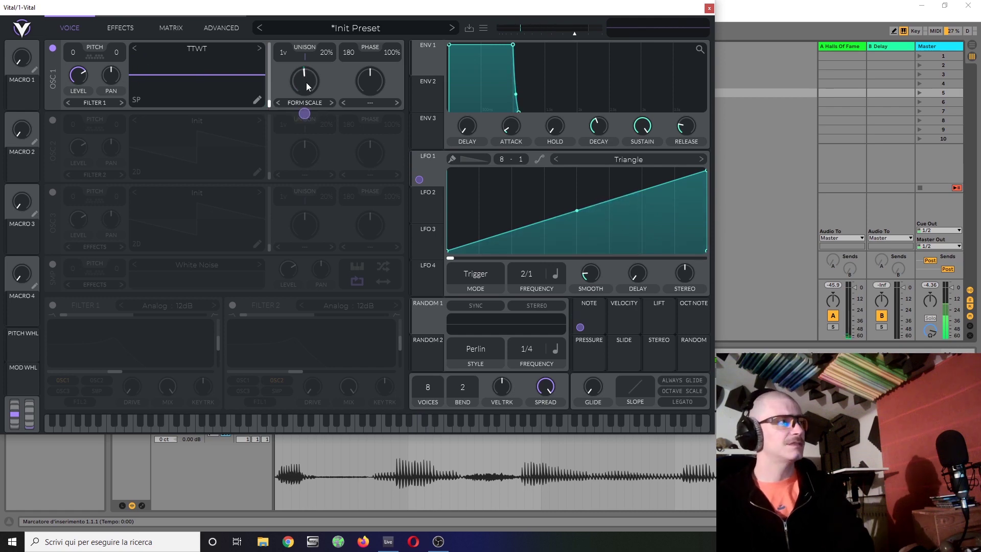
Switch oscillator 1's spectral morph to None for comparison and restore it to Formant Scale
mouse_move(306, 111)
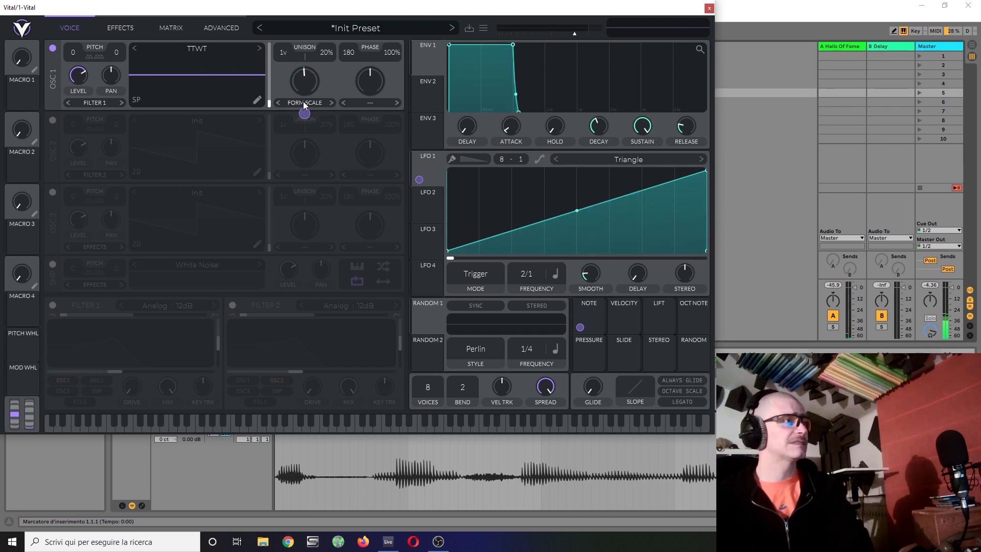
left_click(304, 103)
left_click(302, 108)
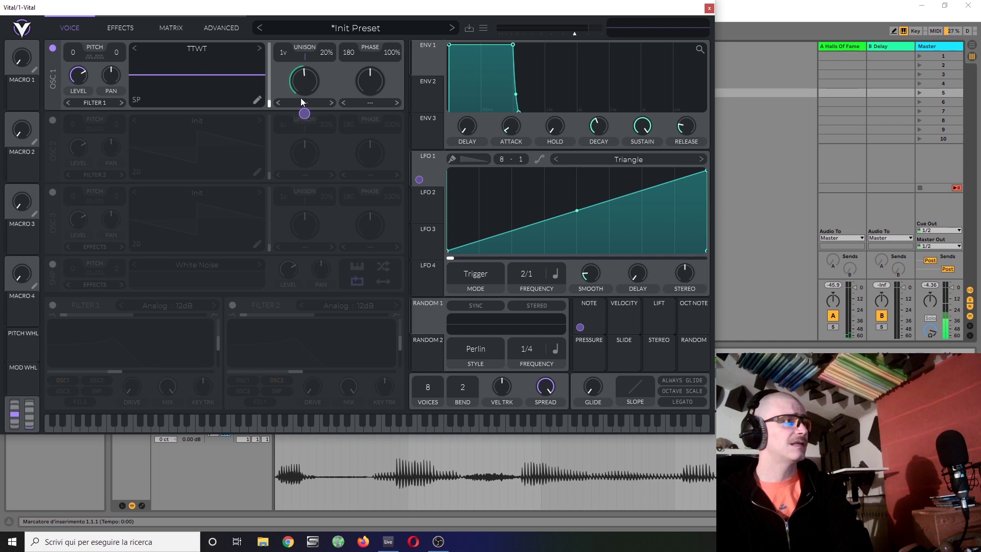
left_click(304, 103)
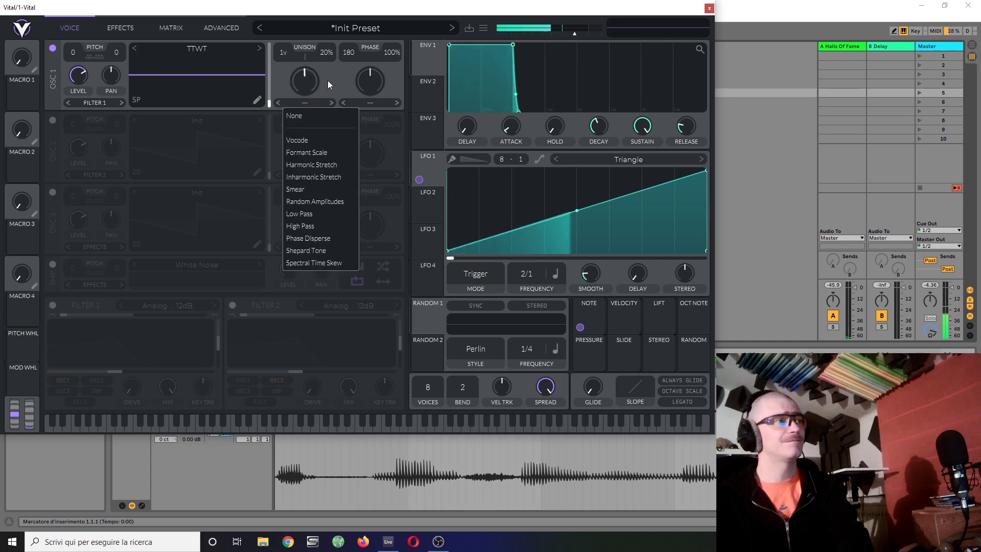
left_click(311, 152)
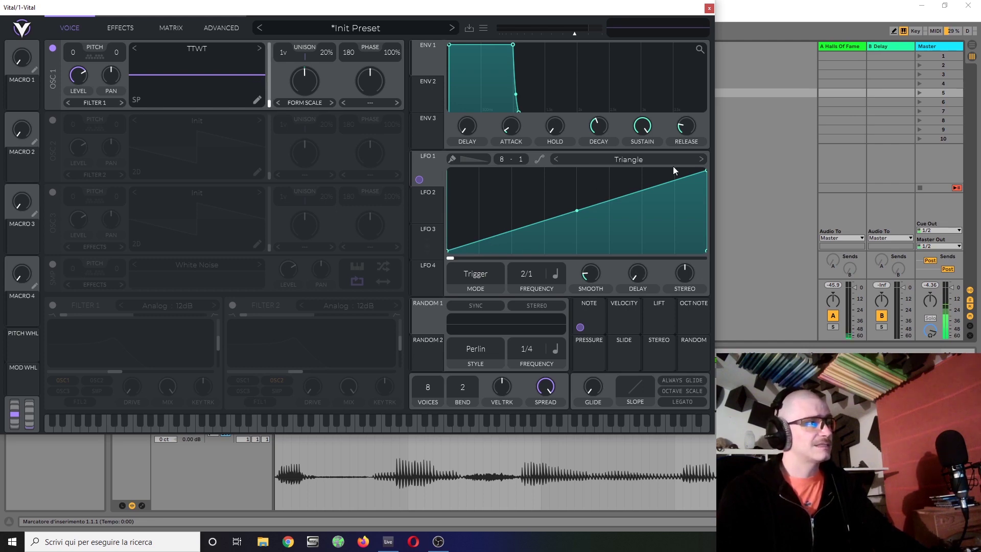
Flip LFO 1's ramp horizontally and move its peak to the middle to form a symmetrical triangle
right_click(706, 169)
left_click(680, 215)
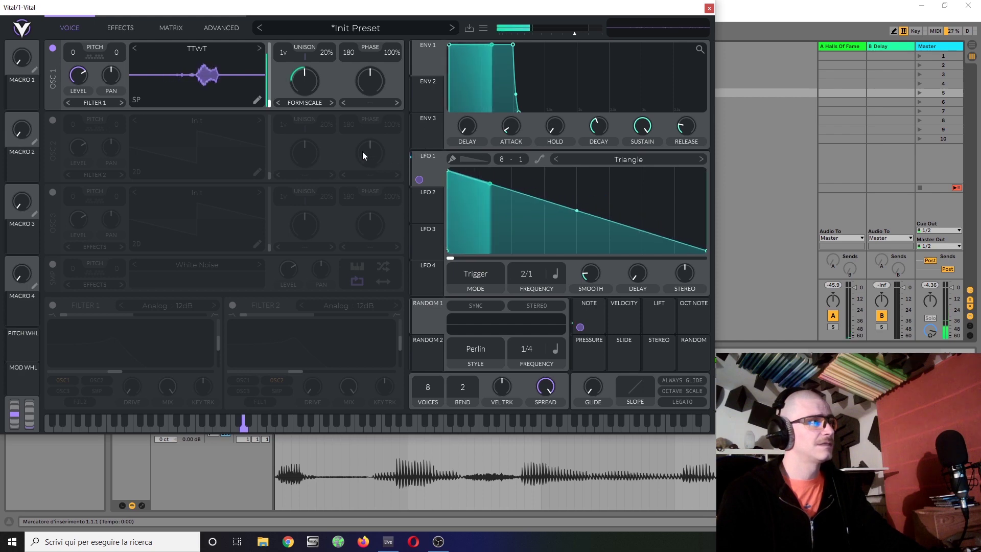
mouse_move(304, 79)
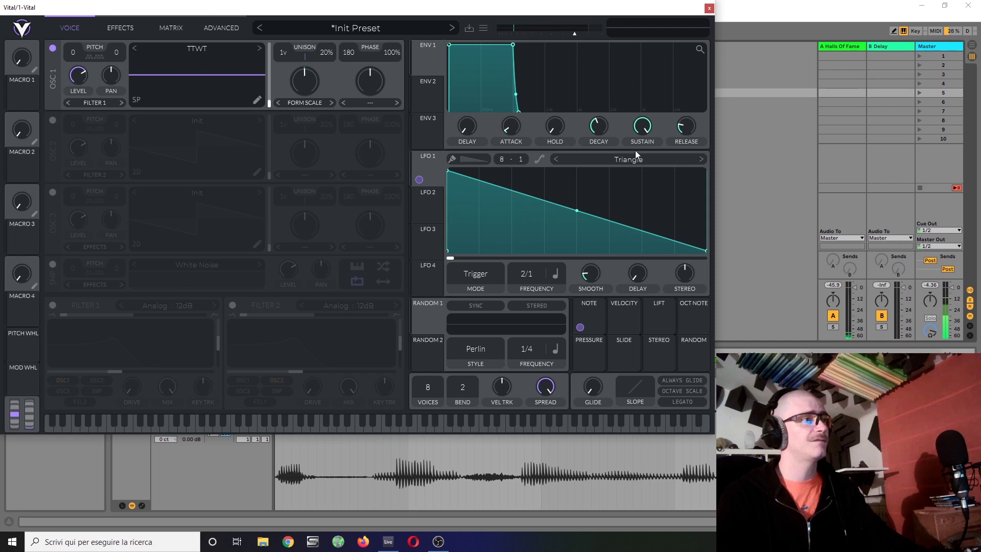
left_click_drag(451, 171, 581, 139)
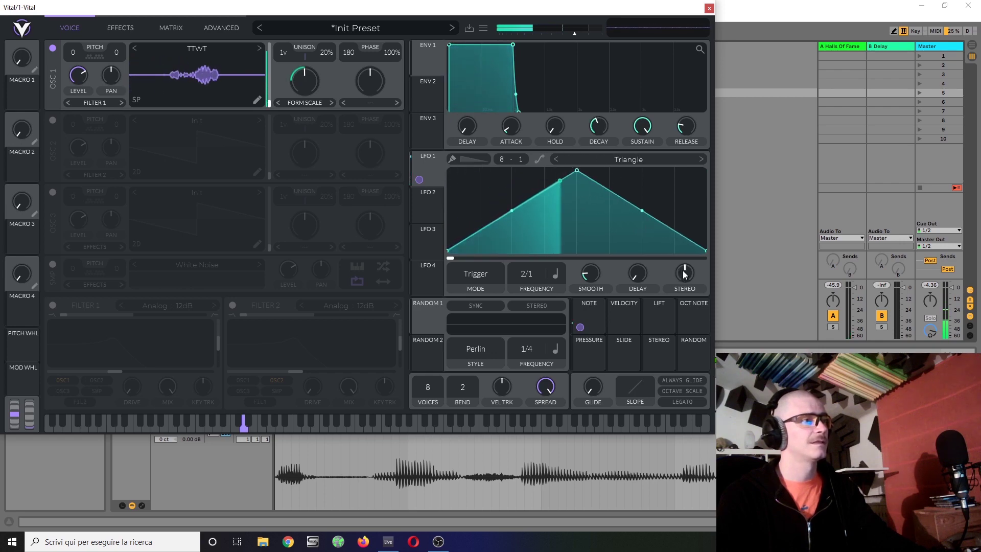
Raise LFO 1's stereo amount and set oscillator 1's unison to 6 voices with 6% detune
mouse_move(688, 273)
left_click_drag(687, 273, 701, 216)
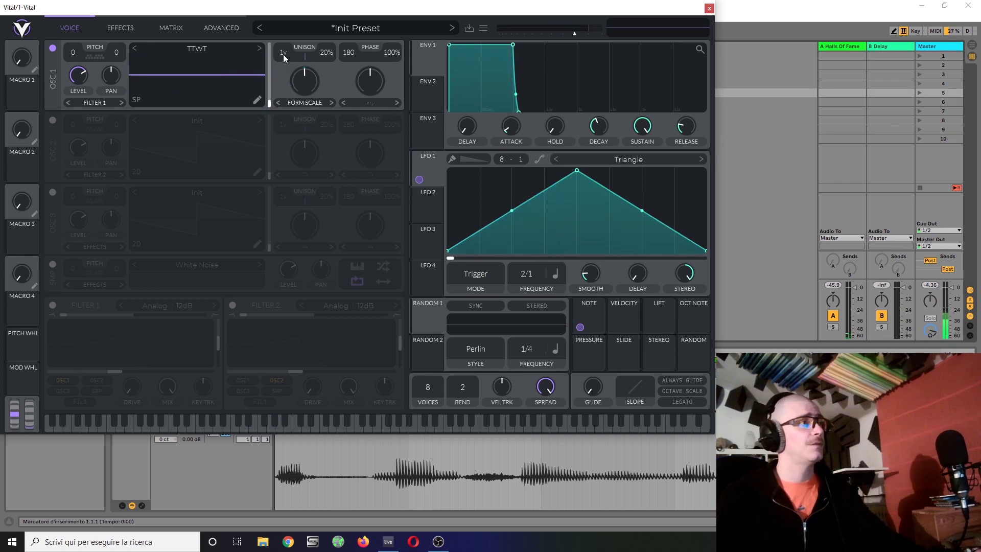
left_click_drag(283, 54, 329, 76)
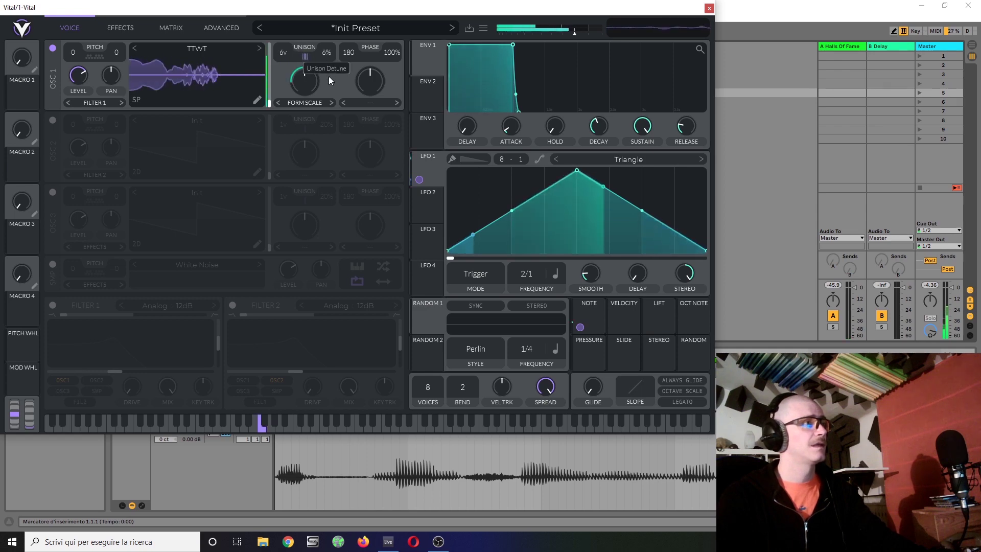
Turn on oscillator 2 with its Init wavetable as a modulation source for oscillator 1
left_click(381, 106)
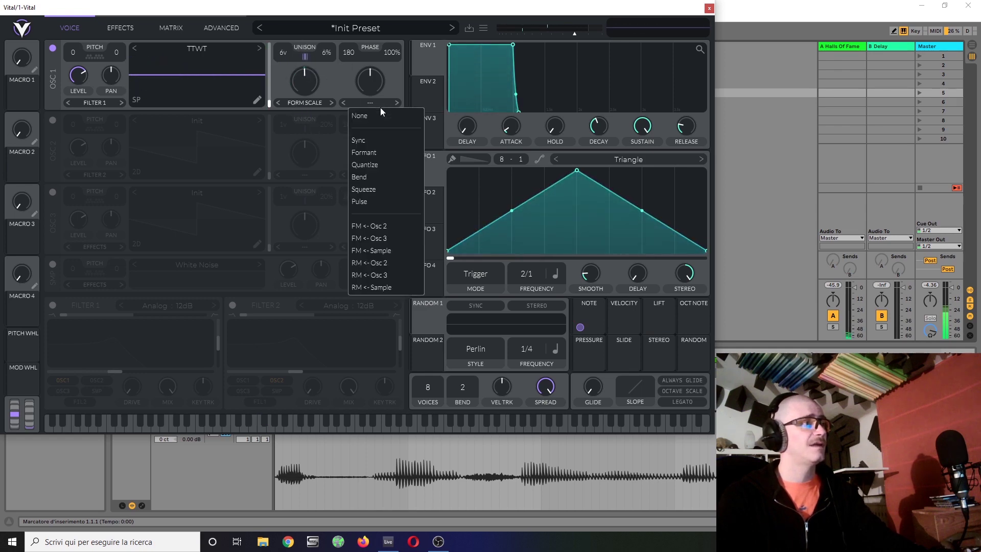
left_click(54, 120)
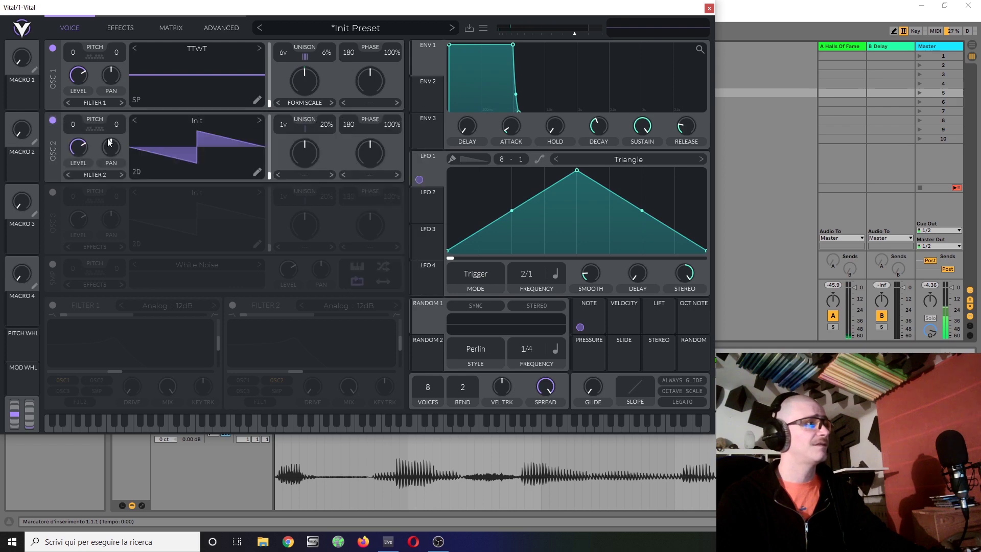
right_click(167, 162)
left_click(206, 207)
right_click(159, 170)
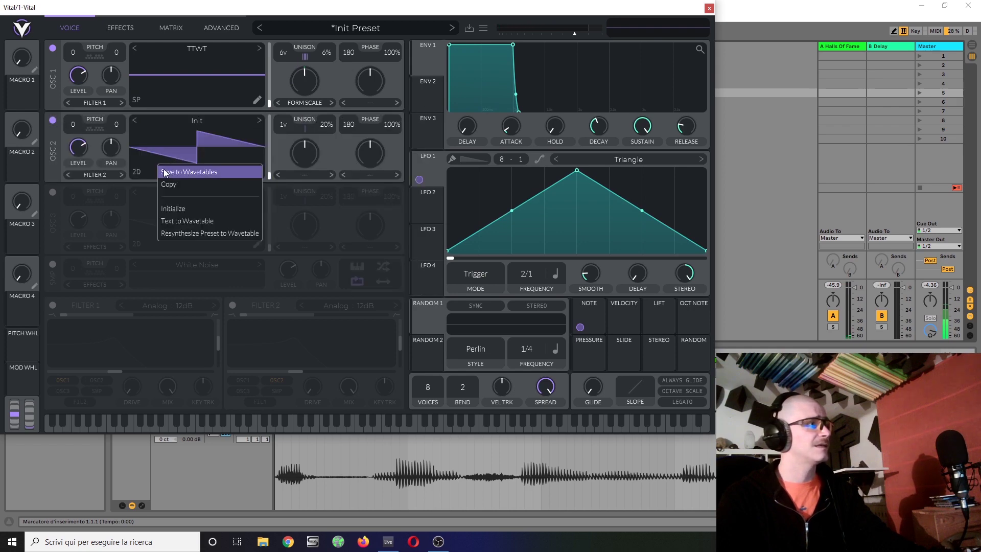
left_click(213, 134)
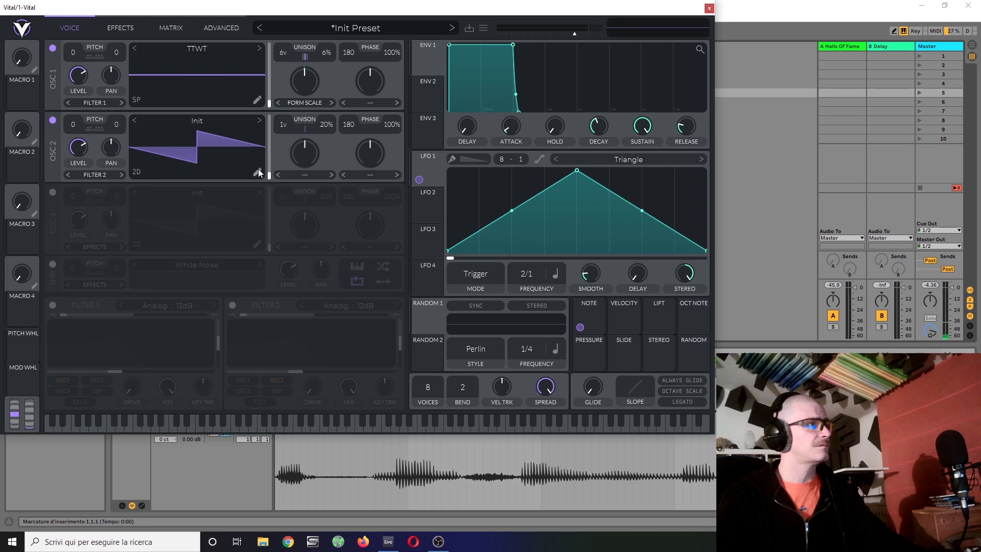
Clear the harmonics of oscillator 2's waveform in the wavetable editor and raise only the first one to form a sine wave
left_click(257, 172)
right_click(144, 170)
left_click(171, 178)
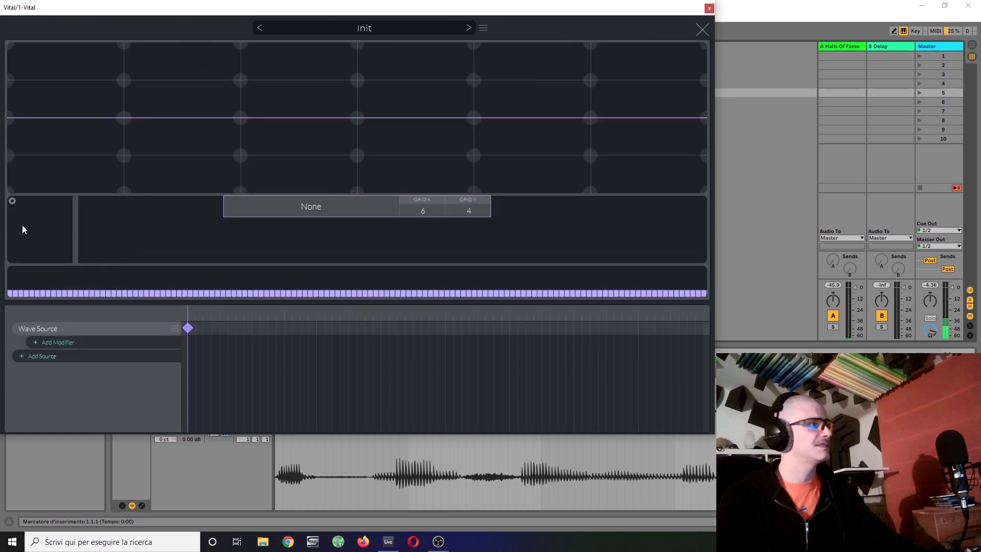
left_click(15, 207)
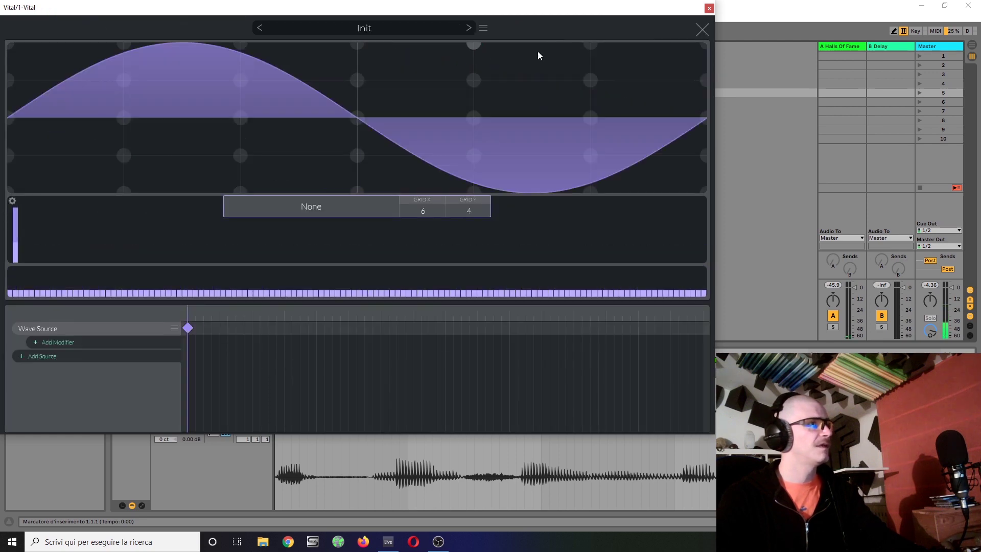
left_click(701, 29)
Set oscillator 1's wave morph to FM <- Osc 2 and reduce its unison to 3 voices
left_click(376, 103)
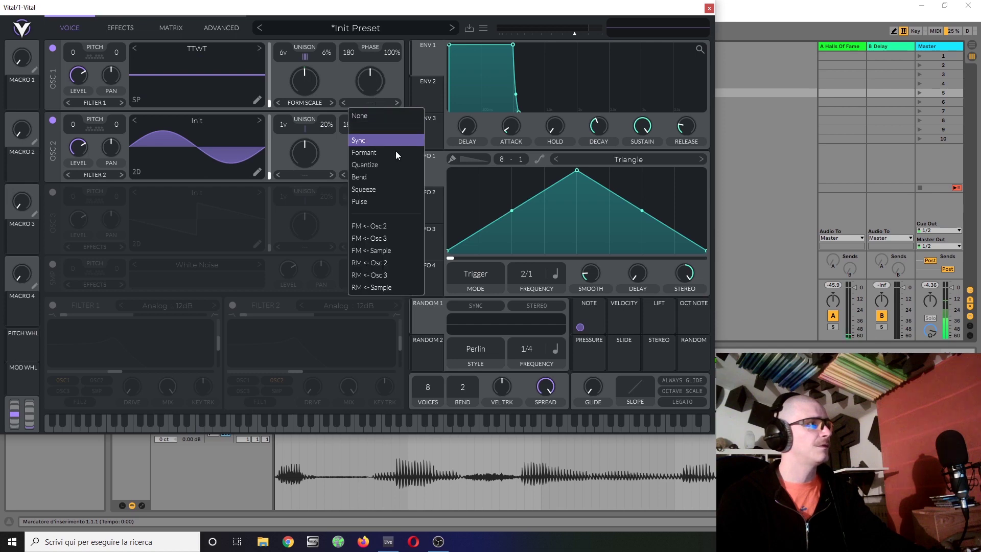
left_click(393, 226)
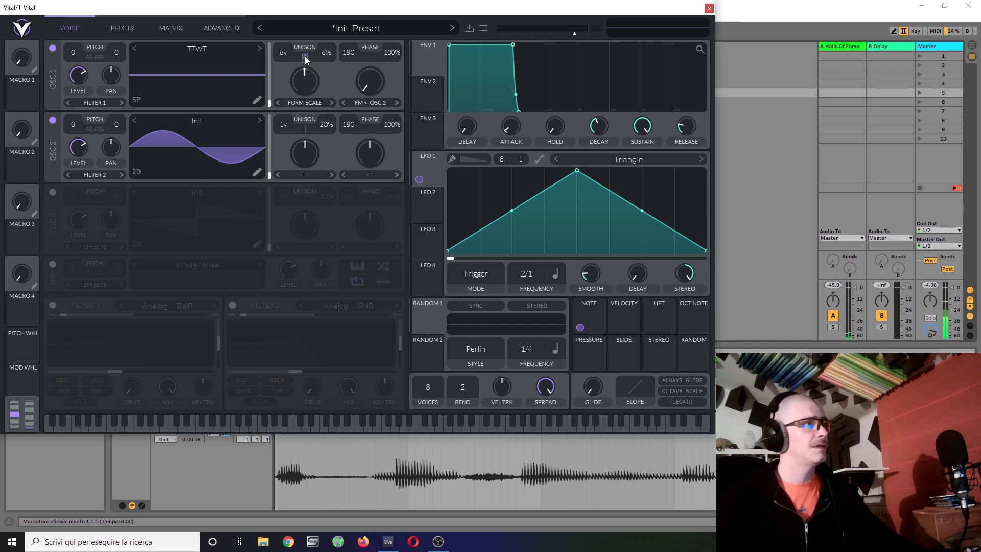
left_click_drag(305, 65, 286, 55)
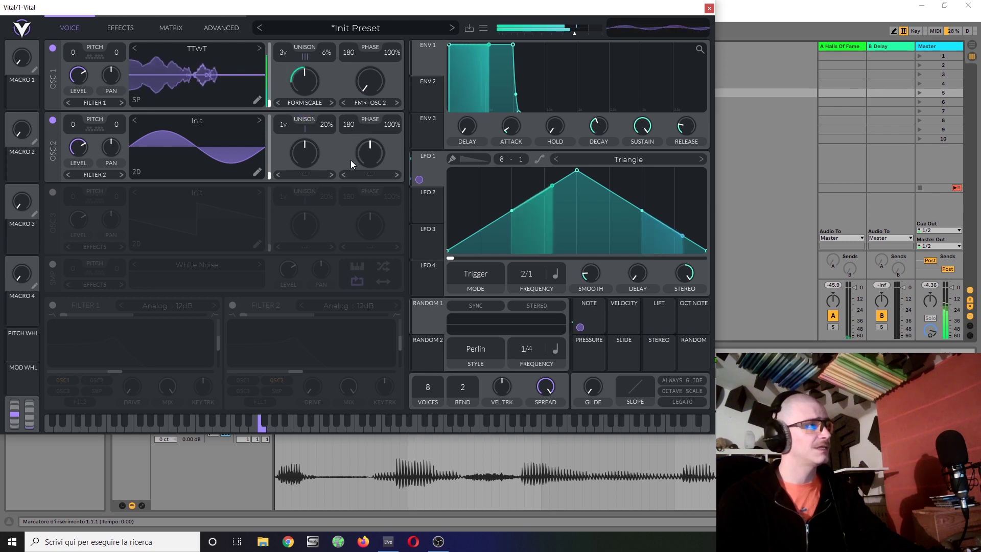
Raise oscillator 1's FM amount to about 17% and transpose oscillator 2 to -12 semitones
left_click_drag(369, 92, 383, 81)
left_click_drag(73, 125, 87, 201)
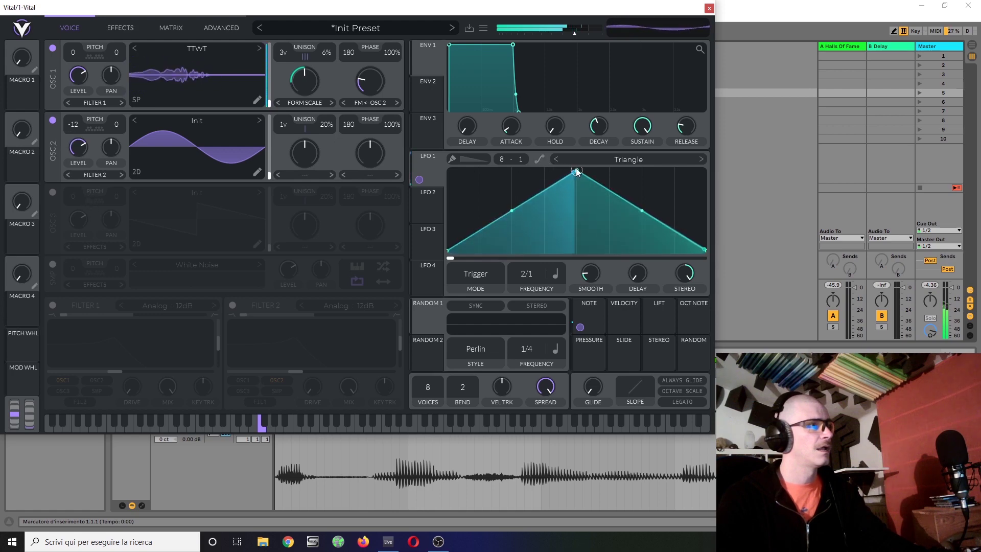
Move LFO 1's peak to the end of the cycle to form a rising ramp and reset its stereo amount to default
left_click_drag(577, 170, 741, 194)
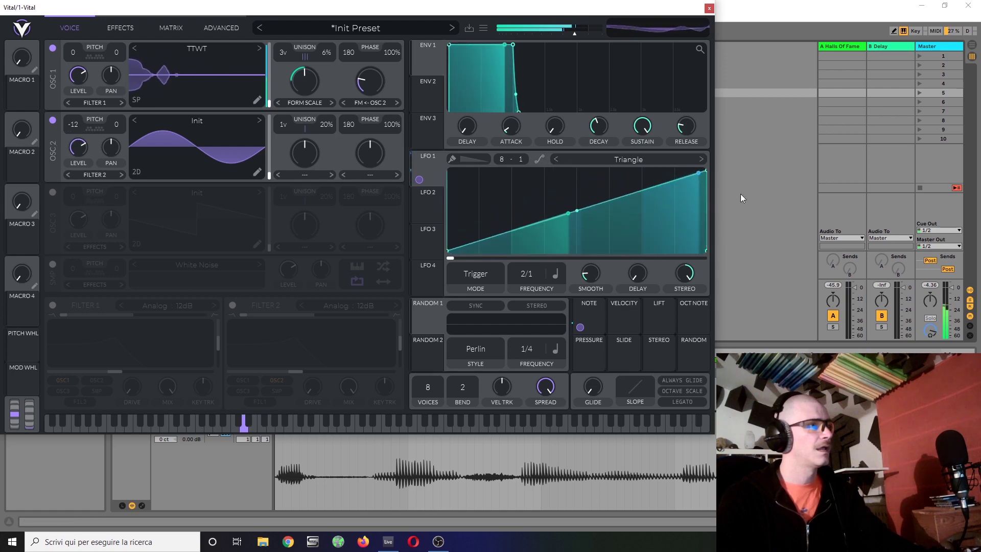
double_click(686, 274)
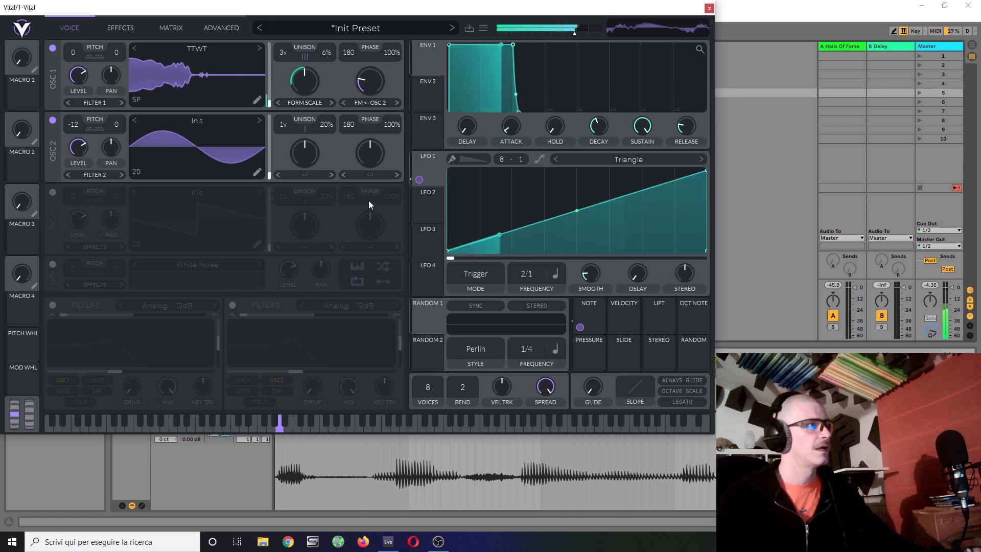
Switch oscillator 1's wavetable display to the 2D view
mouse_move(378, 87)
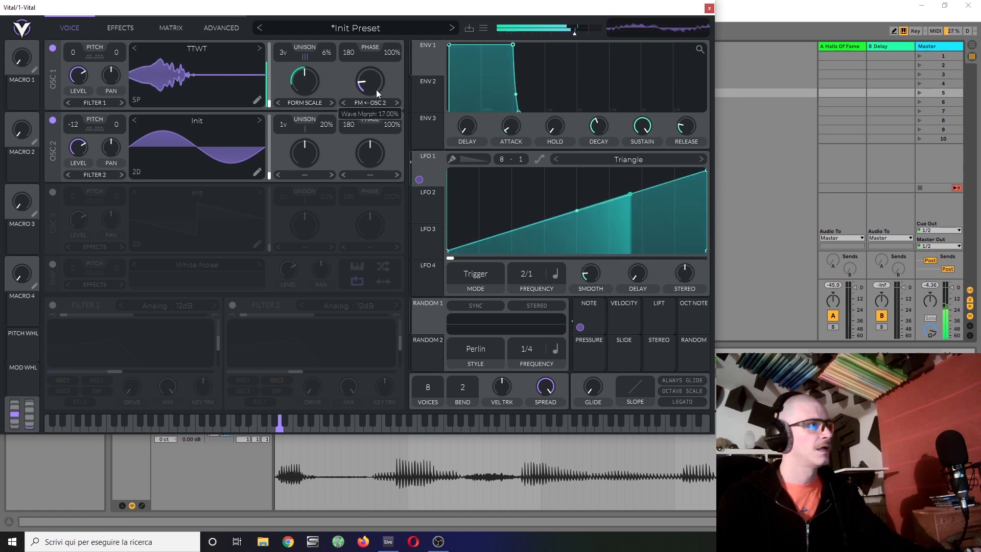
left_click(136, 99)
left_click(138, 100)
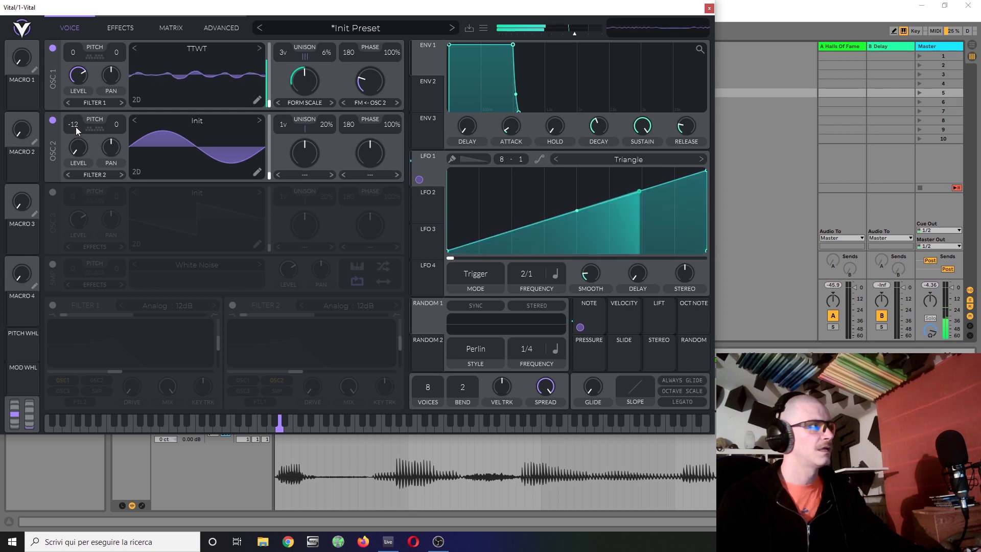
Transpose oscillator 2 to -24 semitones and lower oscillator 1's FM amount
left_click_drag(80, 129, 76, 188)
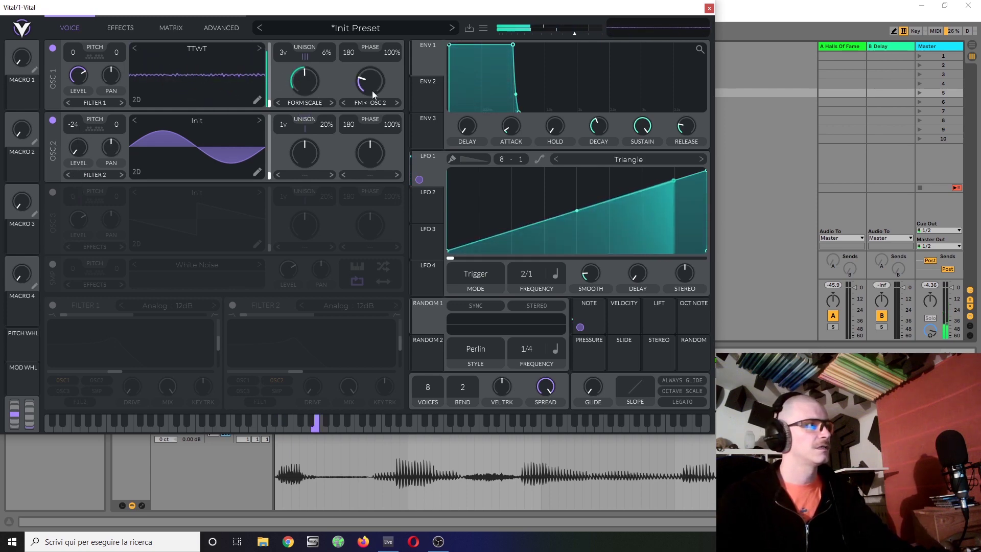
left_click_drag(372, 90, 370, 96)
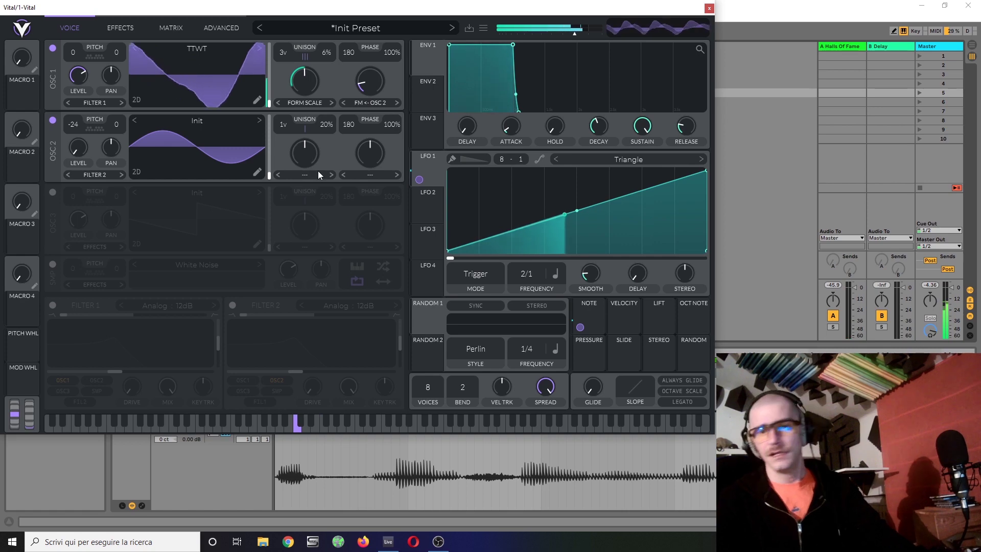
Try the Squeeze wave morph on oscillator 1 in place of FM and vary its amount while playing notes
left_click(377, 103)
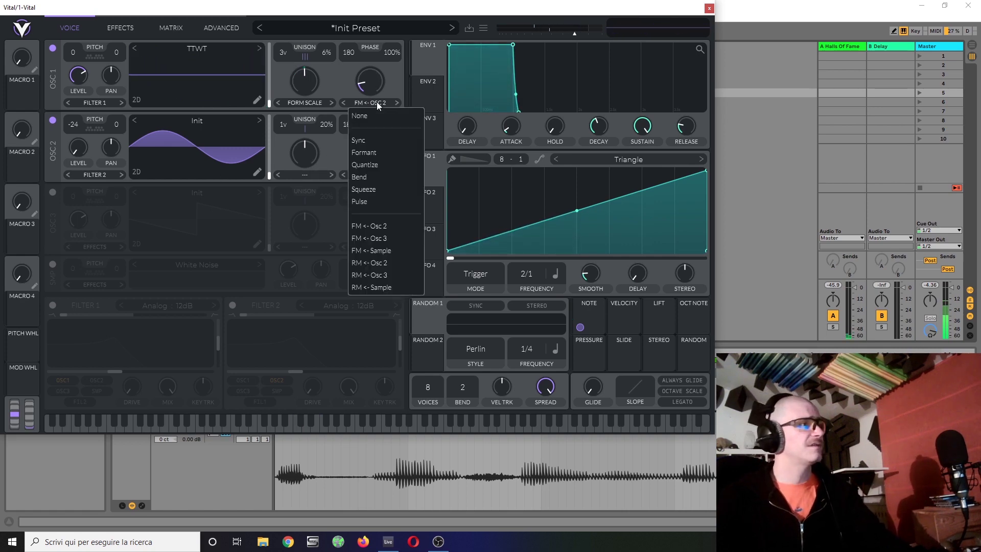
left_click(379, 189)
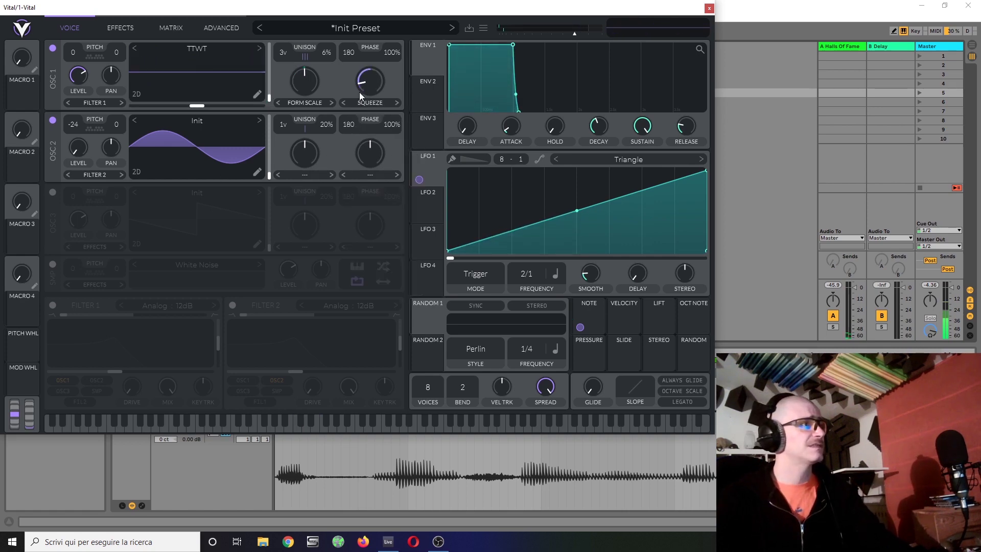
left_click_drag(368, 82, 388, 75)
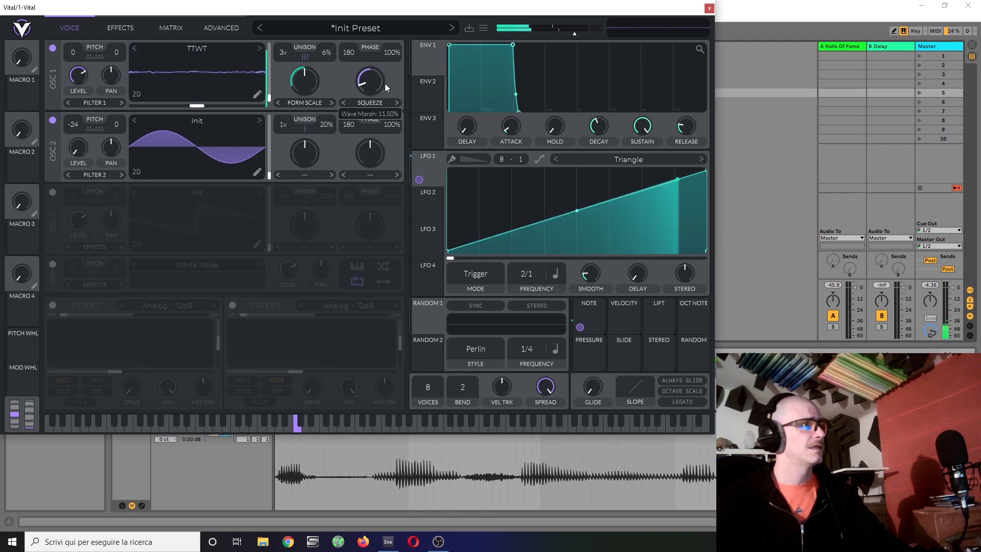
Try the Quantize wave morph on oscillator 1, raising its amount to about 47%
left_click(366, 104)
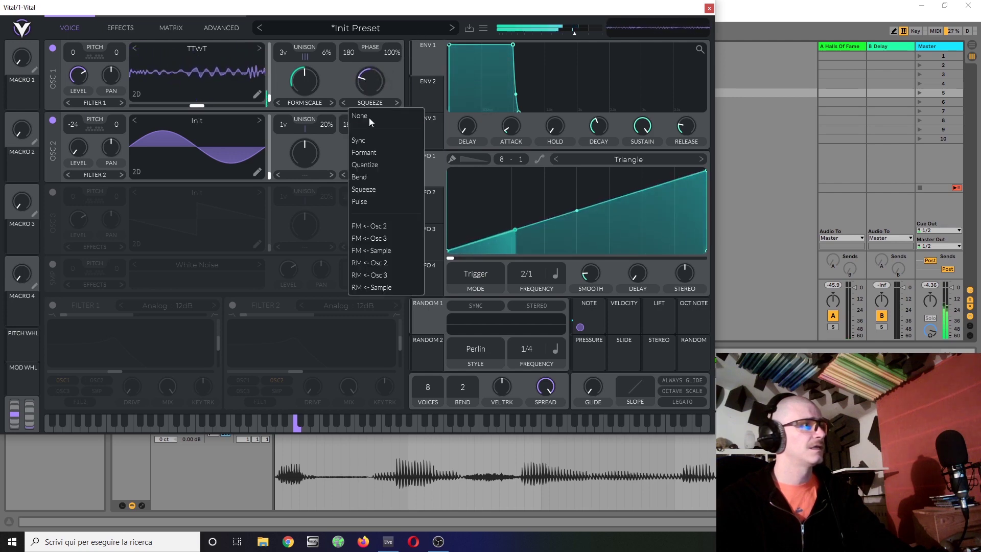
left_click(376, 163)
left_click_drag(366, 85, 376, 83)
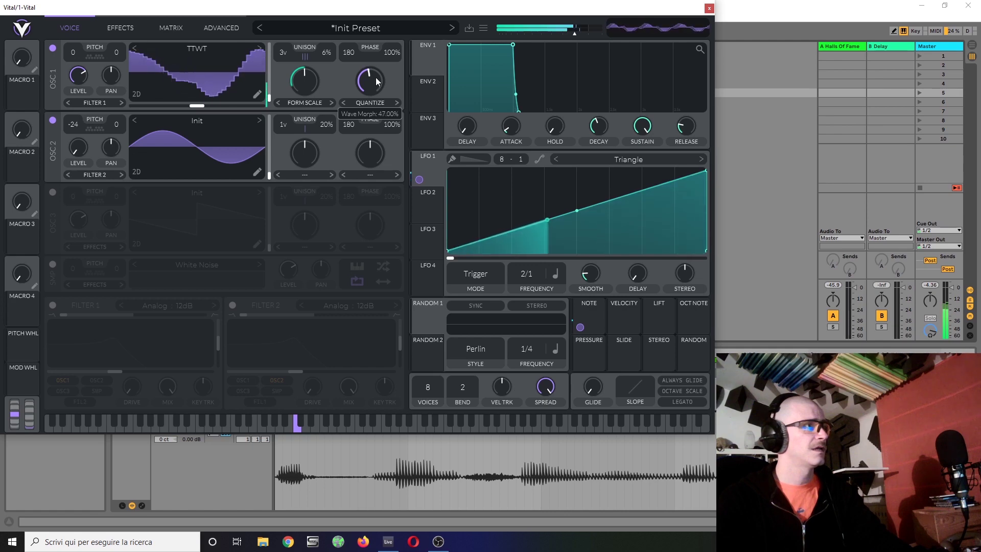
Try the Formant wave morph on oscillator 1 and adjust its amount
left_click(373, 106)
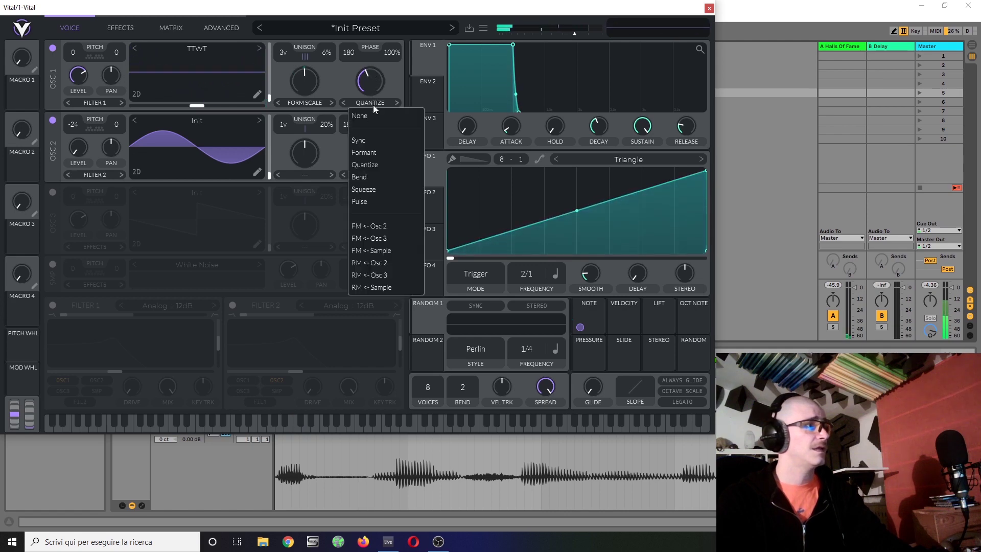
left_click(373, 152)
mouse_move(369, 85)
left_mouse_down()
mouse_move(391, 69)
mouse_move(376, 95)
left_mouse_up()
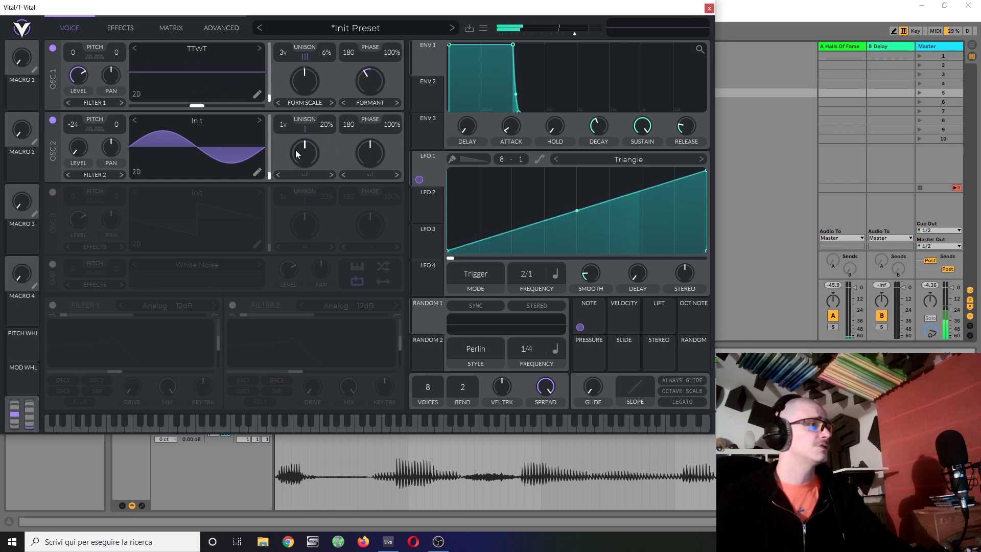
Set oscillator 1's wave morph to None and turn off oscillator 2
left_click(363, 100)
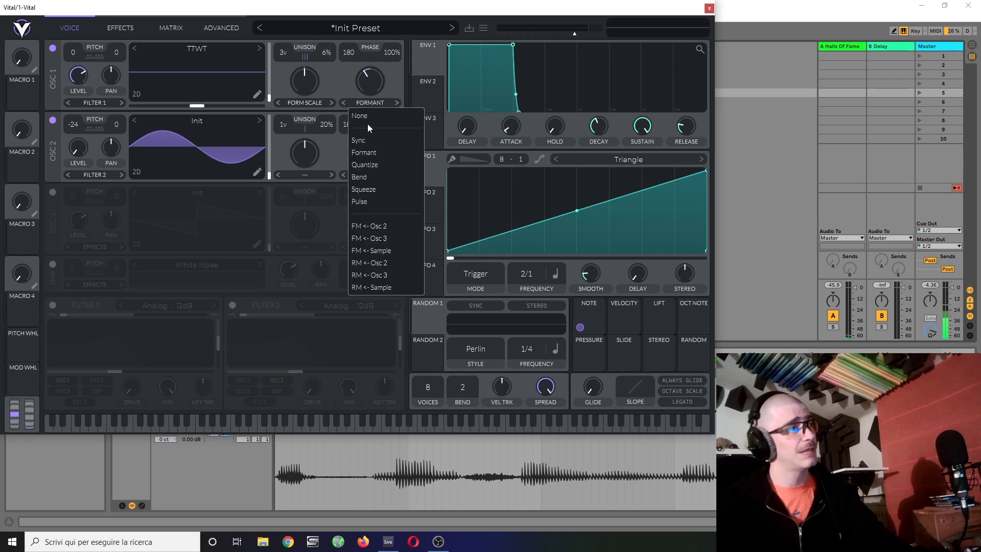
left_click(369, 117)
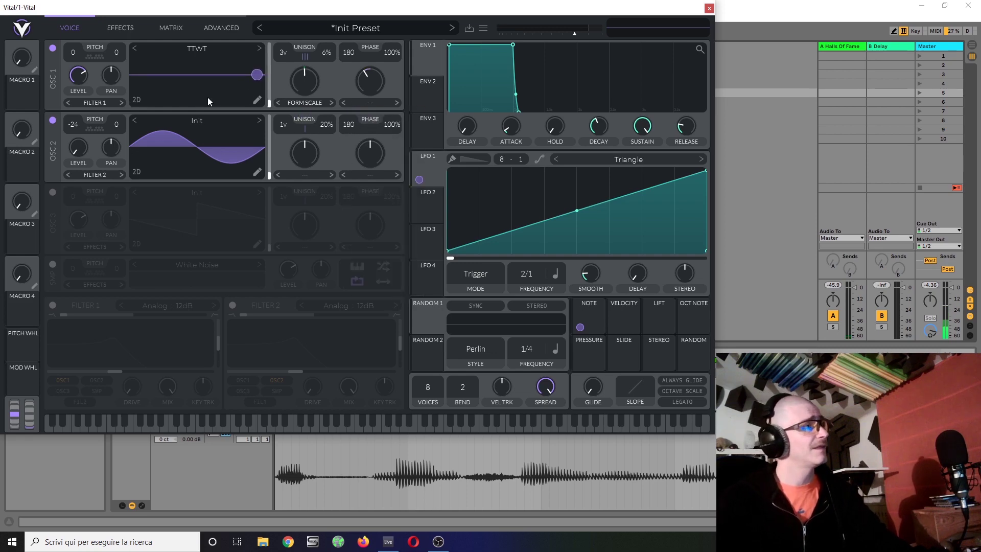
left_click(52, 120)
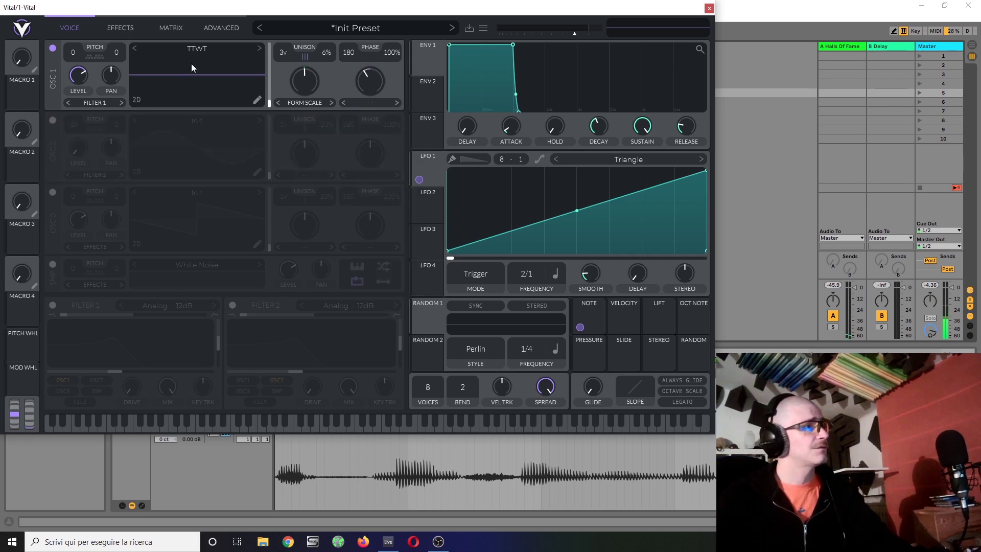
Uncover Ableton's browser and load T200.wav from the PPG s85-02 sample folder into oscillator 1 as a wavetable
left_click_drag(387, 14, 717, 7)
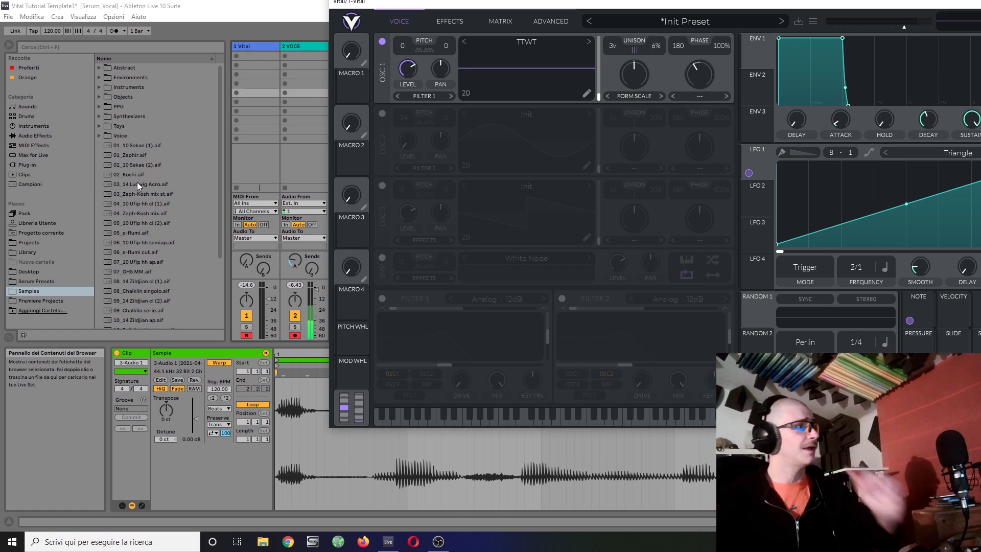
left_click(106, 105)
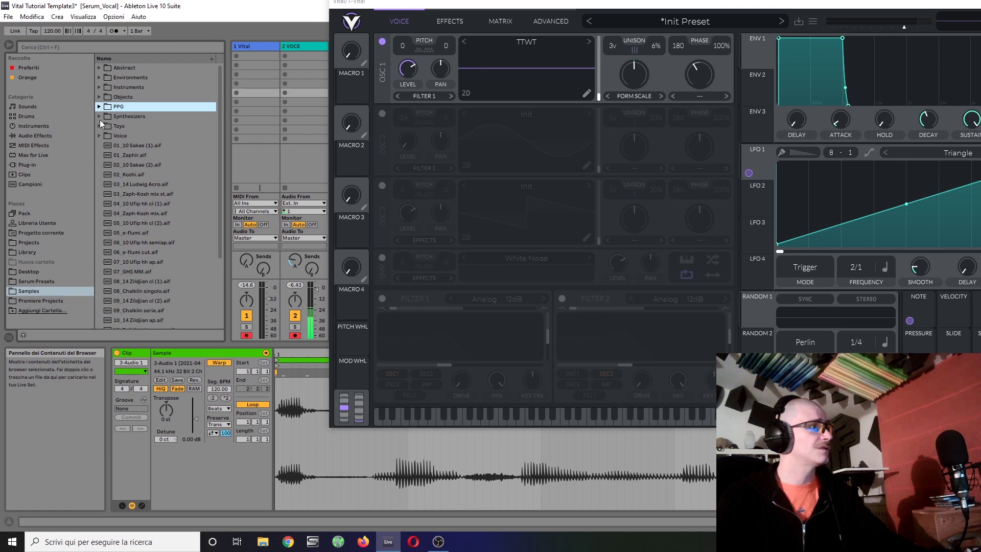
left_click(101, 117)
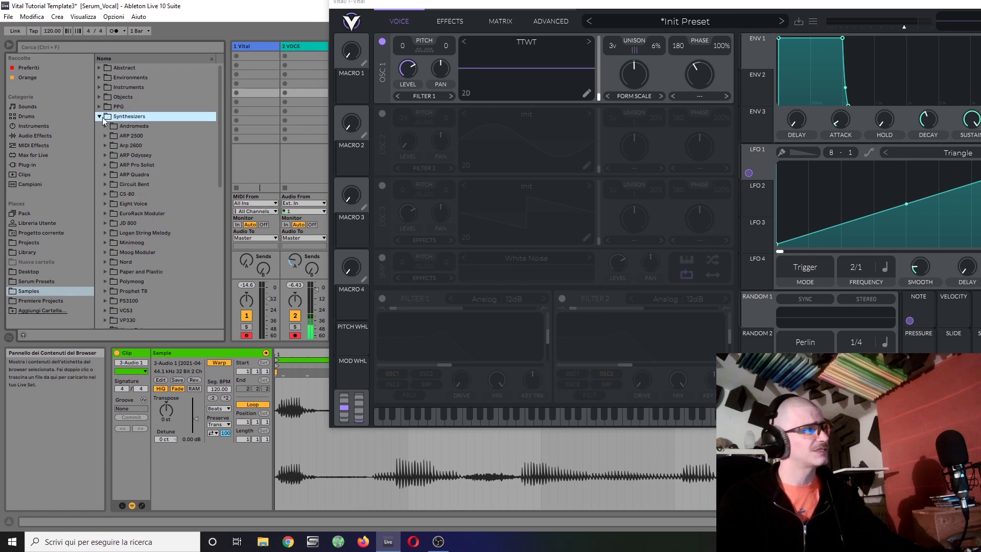
left_click(99, 107)
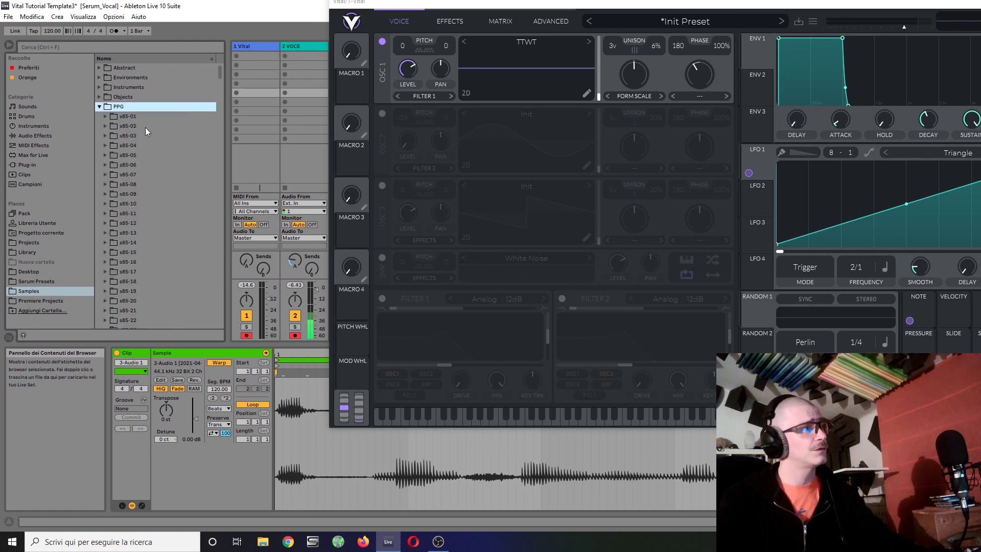
left_click(105, 116)
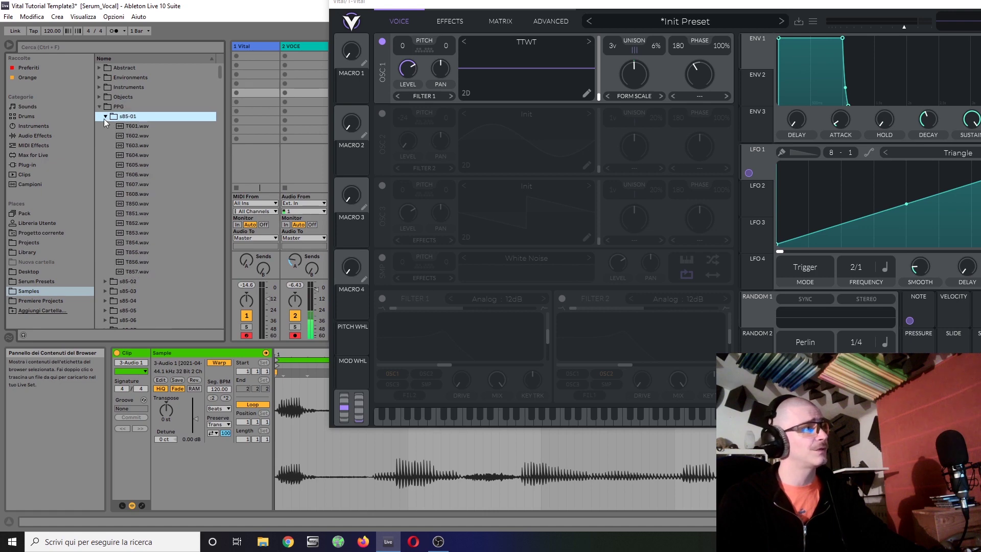
left_click(105, 117)
left_click(104, 126)
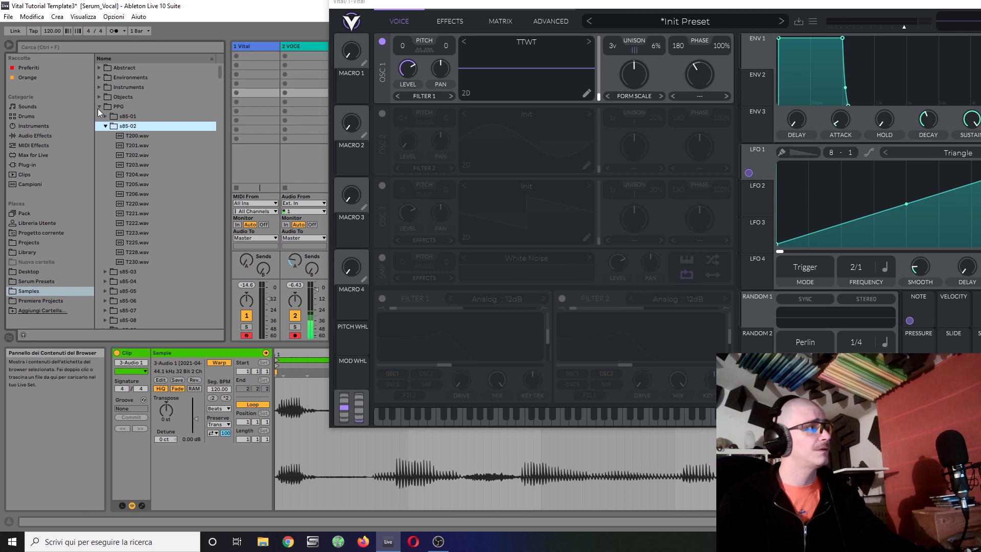
left_click(136, 135)
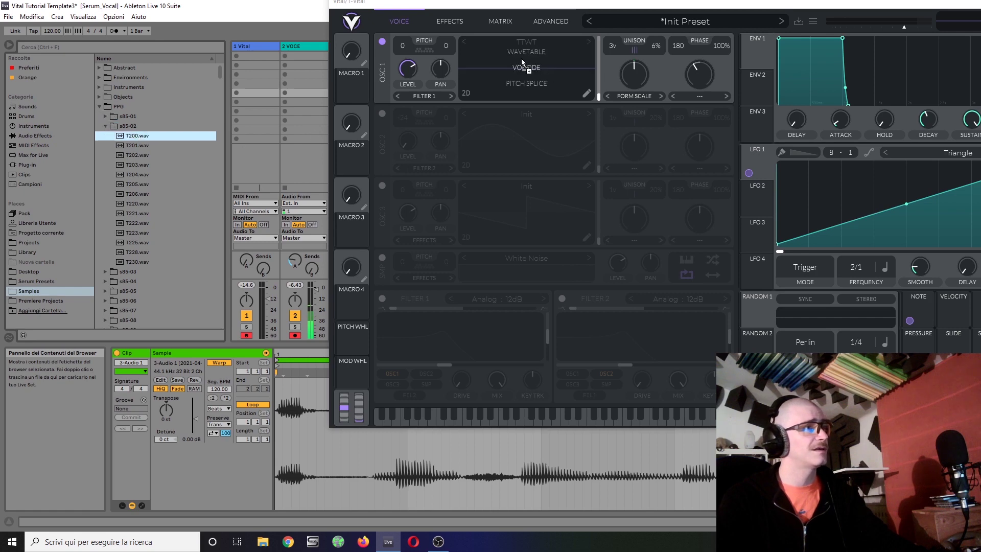
left_click_drag(528, 53, 529, 54)
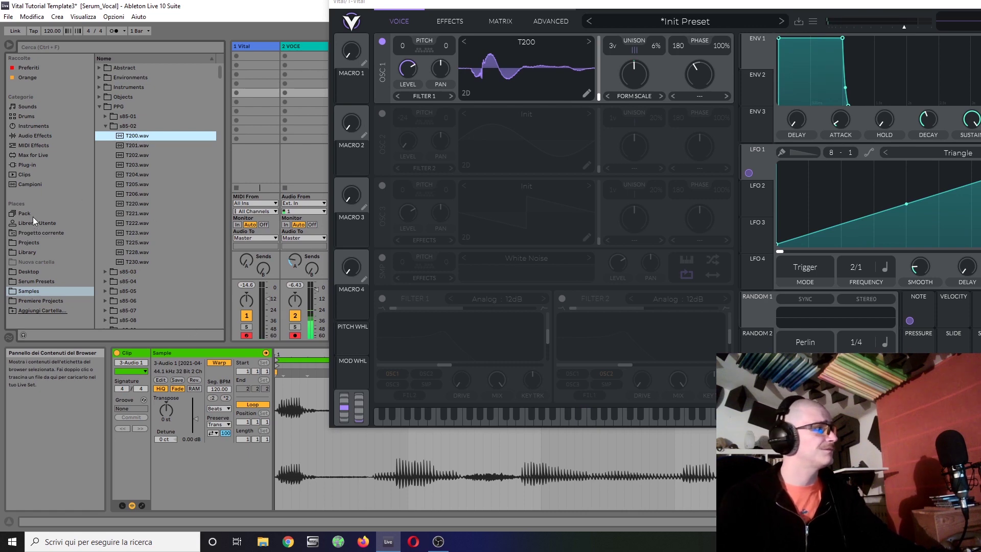
Load E_Yeah.wav from the Serum Presets Vowel tables into oscillator 1 as a wavetable and set its spectral morph to None
left_click(31, 281)
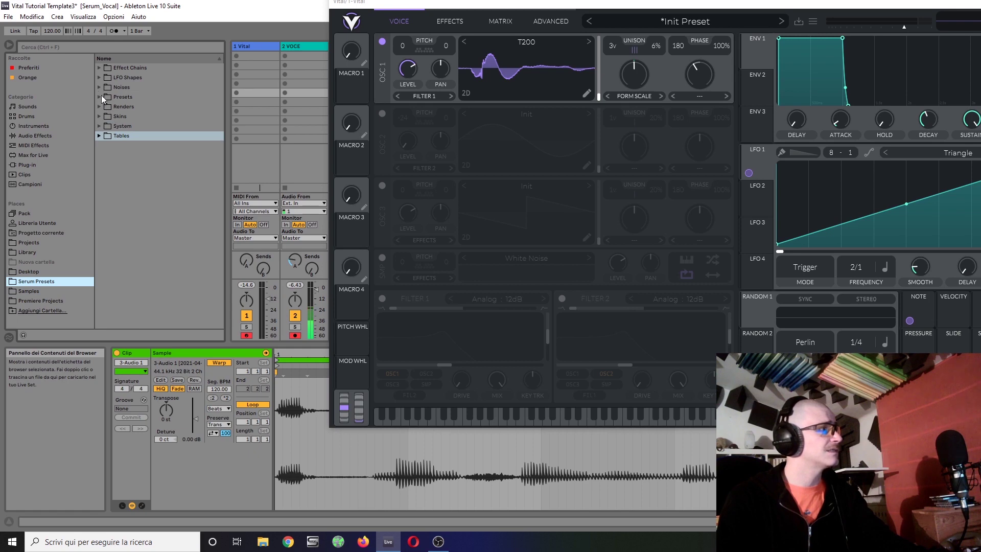
left_click(99, 135)
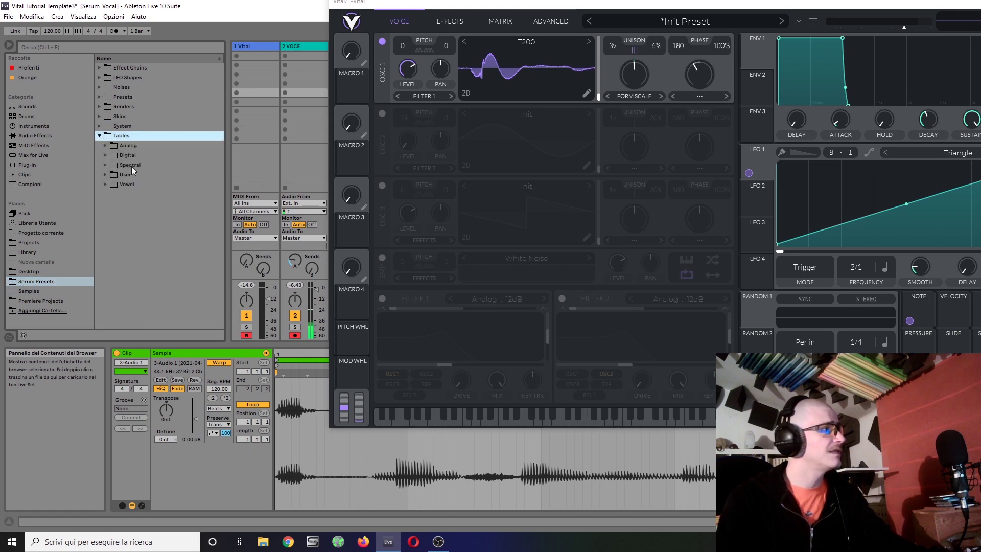
left_click(107, 183)
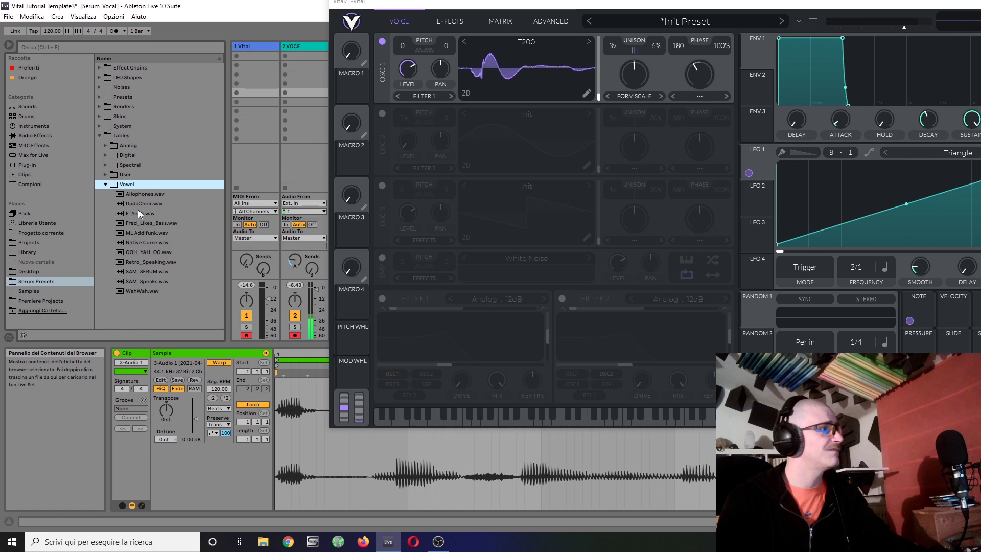
left_click_drag(134, 214, 533, 53)
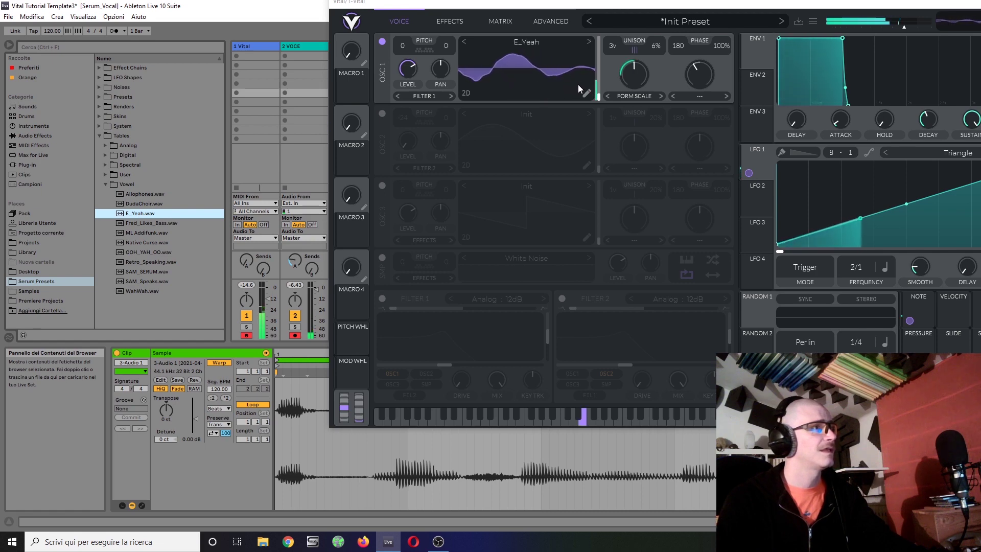
left_click(622, 97)
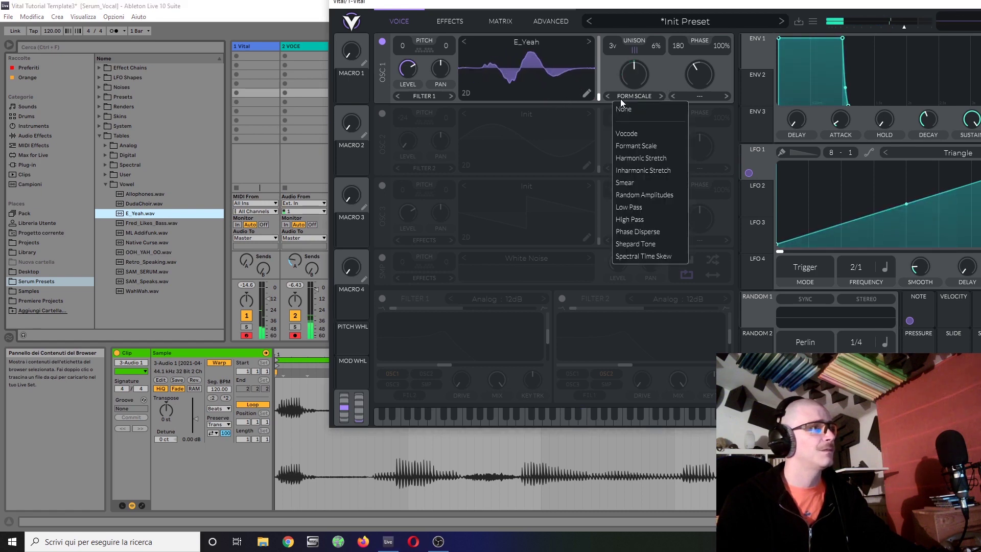
left_click(622, 108)
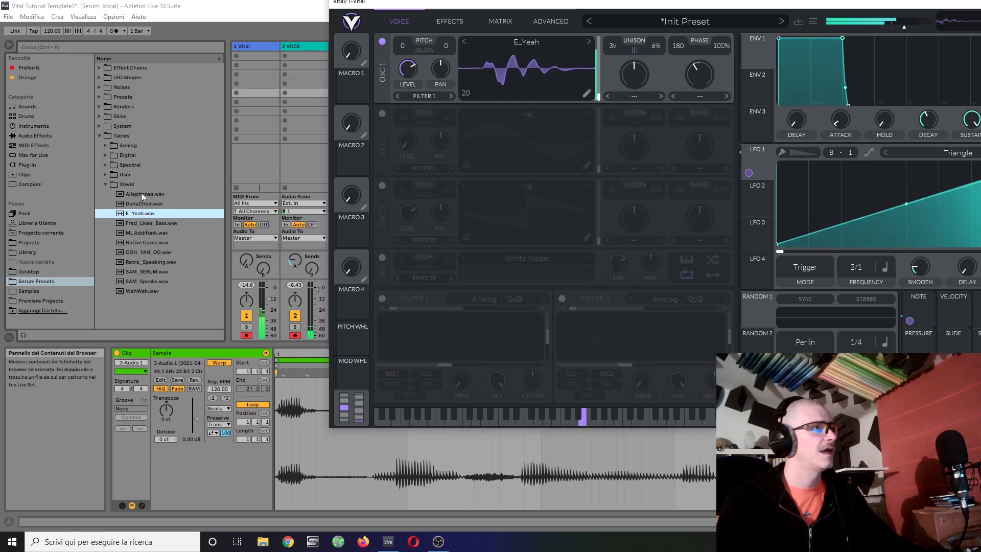
Load Acid.wav from the Serum Presets Analog tables into oscillator 1 as a wavetable
left_click(104, 145)
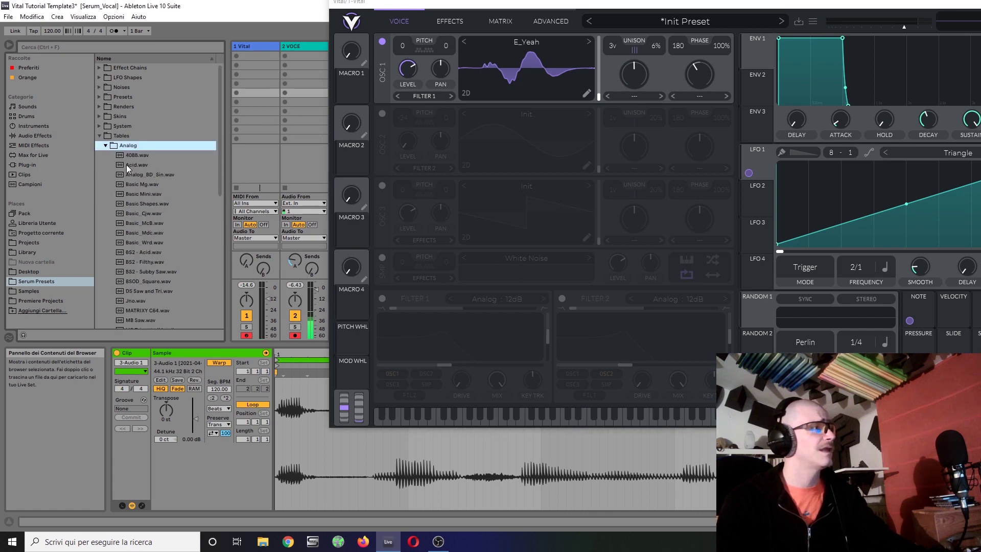
left_click_drag(127, 165, 532, 54)
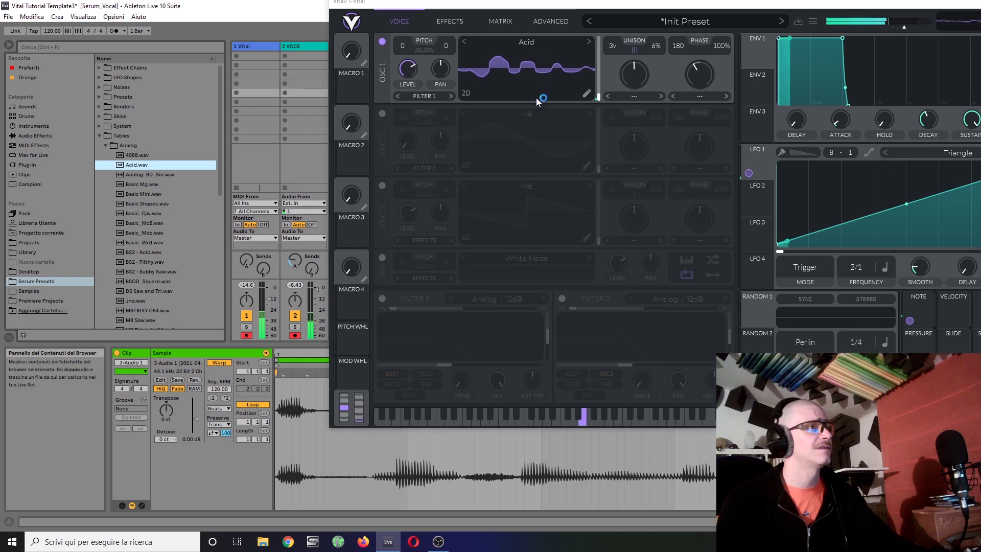
left_click(154, 184)
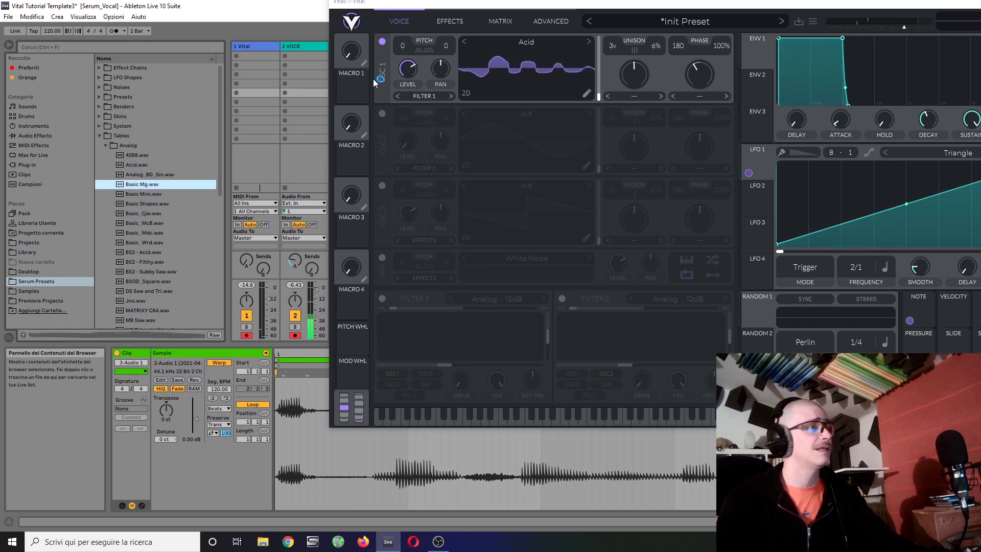
Load Analog Bells C6.wav from the Andromeda folder of the Synthesizers samples into oscillator 1 using Pitch Splice
left_click_drag(647, 5, 575, 6)
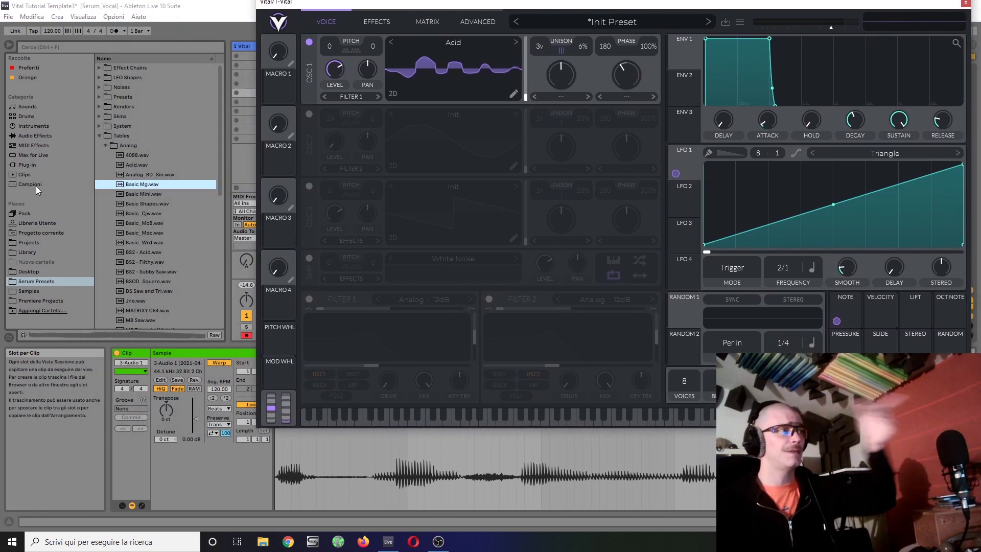
left_click(98, 137)
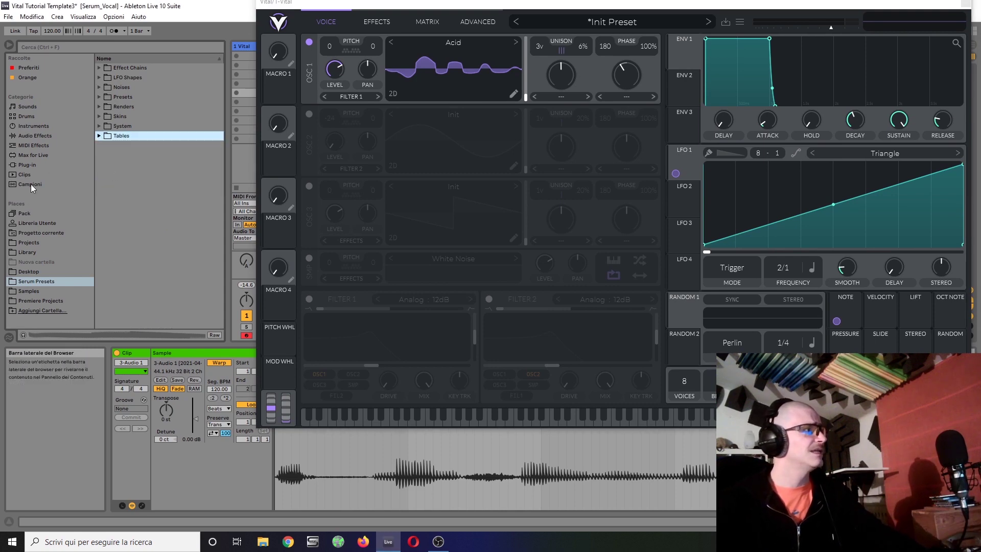
left_click(26, 292)
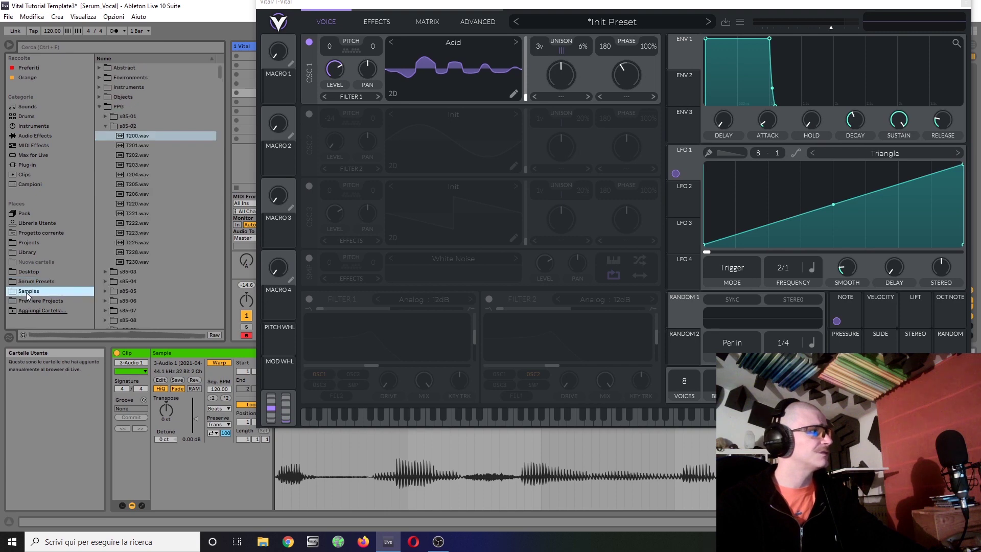
left_click(99, 106)
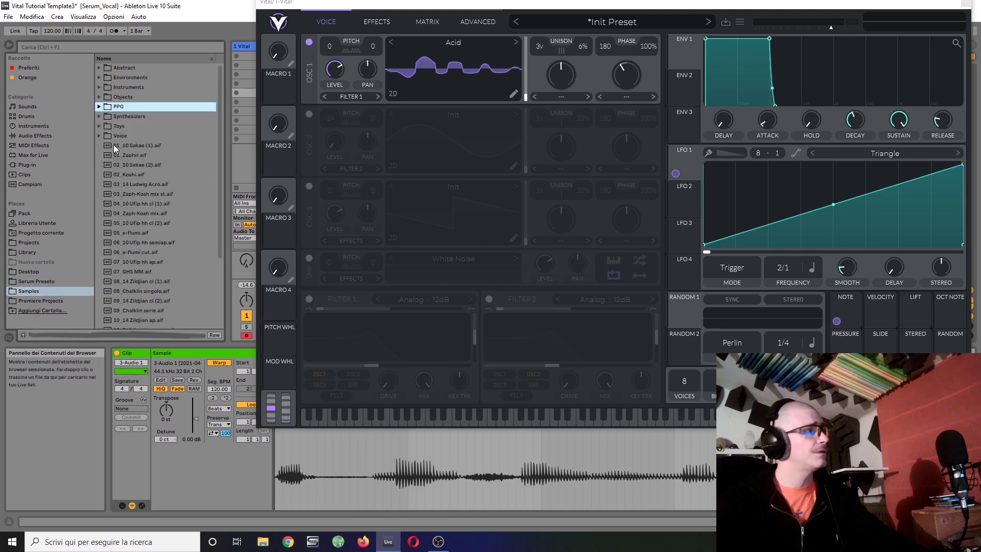
left_click(99, 117)
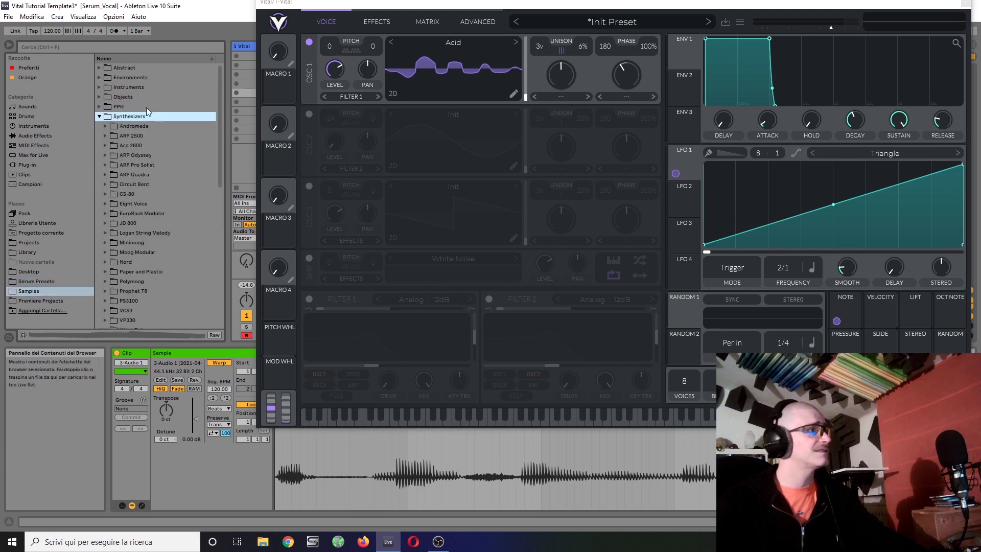
left_click(106, 126)
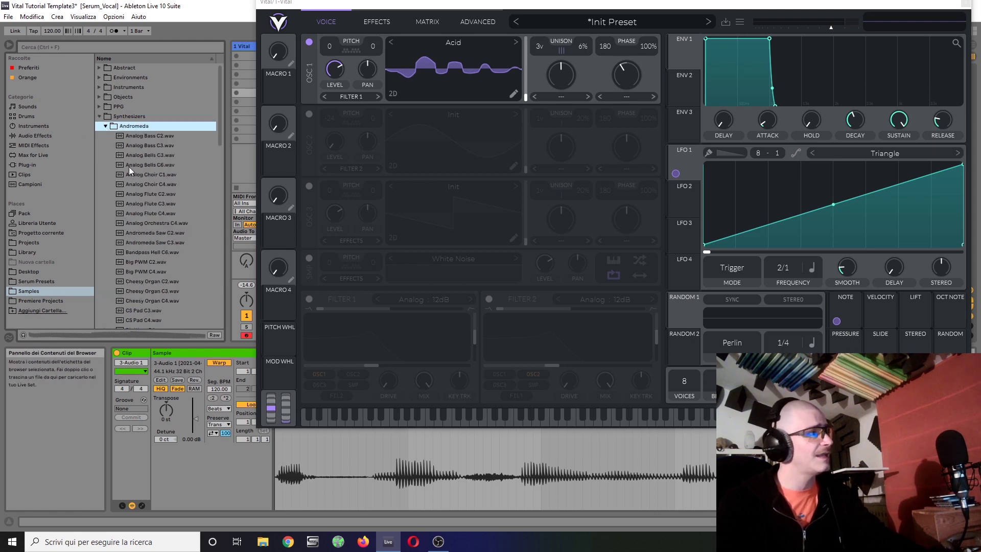
left_click_drag(136, 164, 457, 67)
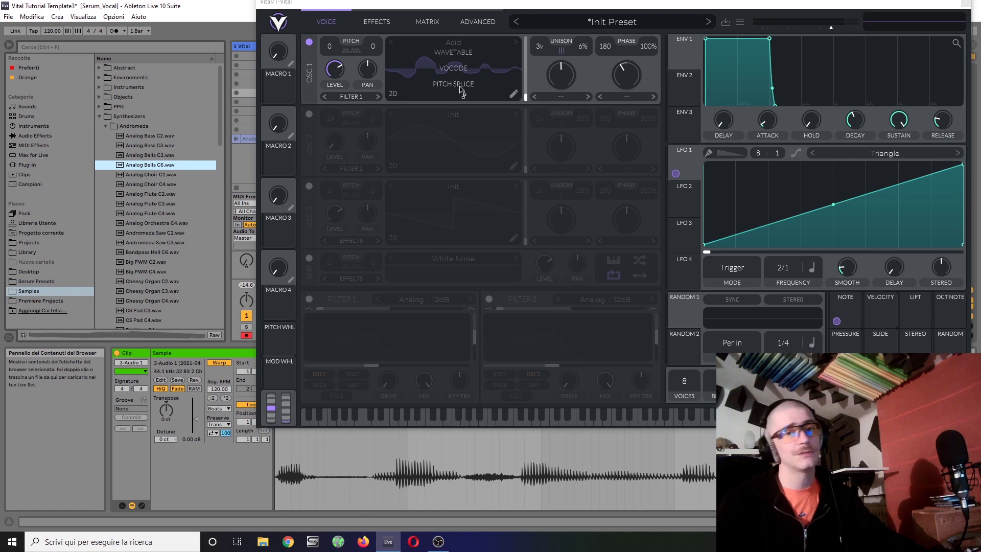
left_click_drag(459, 87, 459, 86)
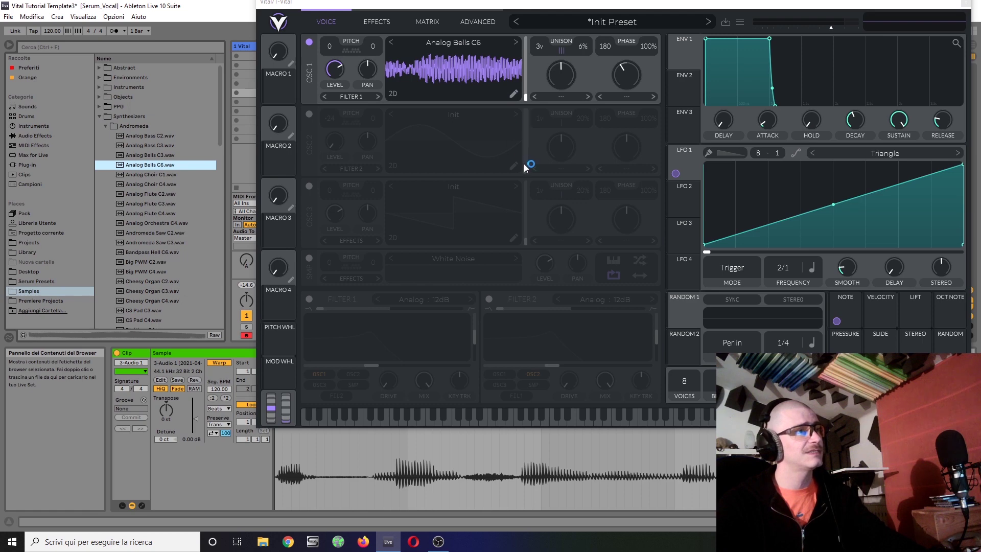
Audition the Analog Bells C6 wavetable and set its audio source's window size to 300 in oscillator 1's wavetable editor
key("w")
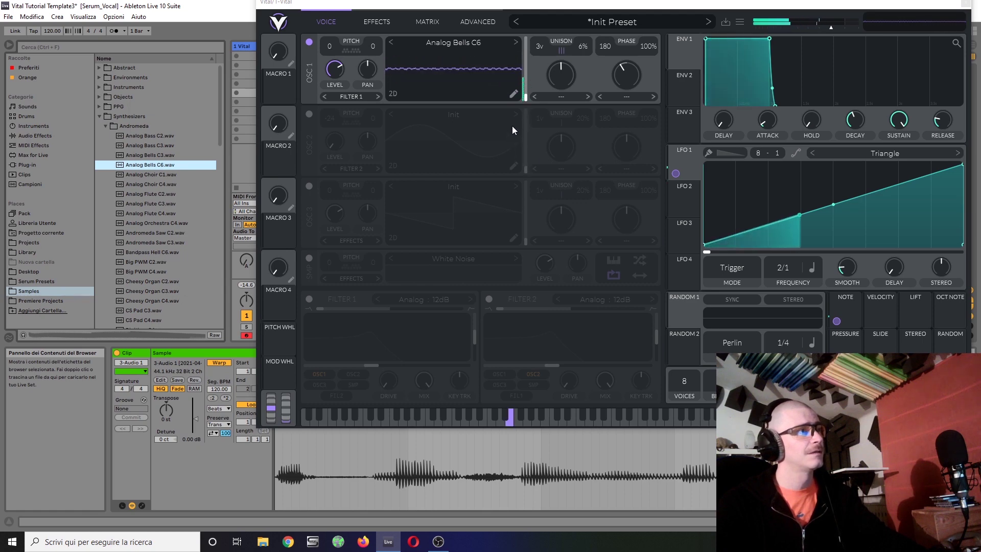
key("a")
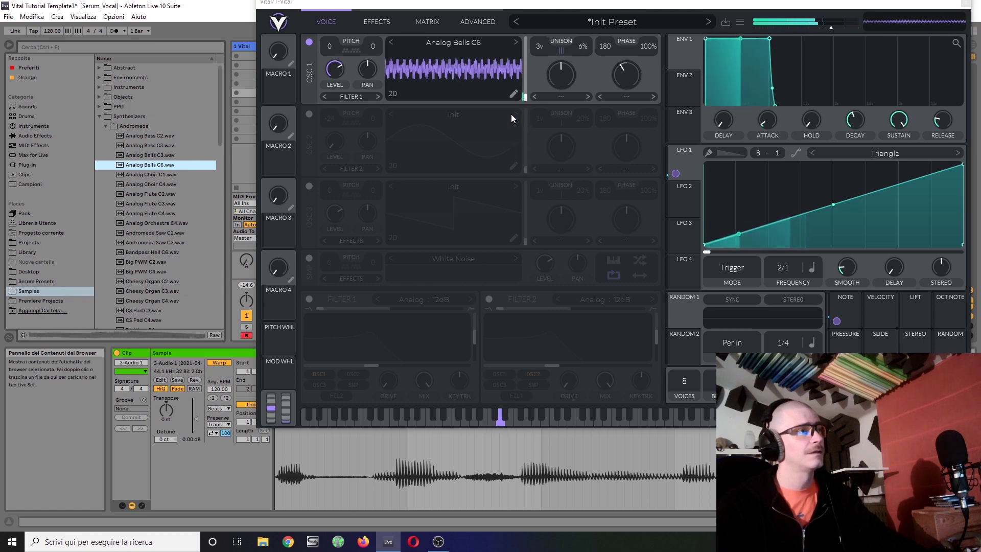
left_click(513, 93)
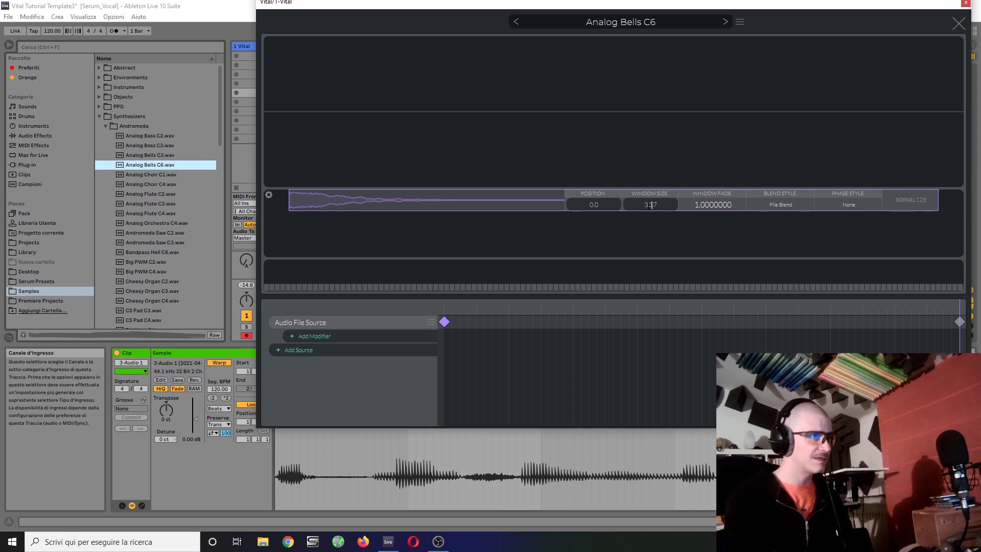
type("00")
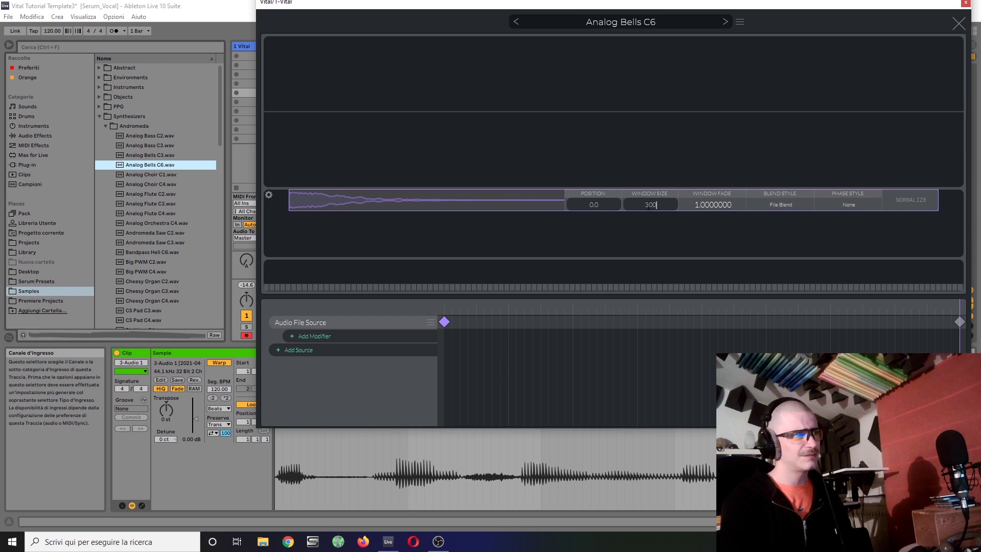
key("Return")
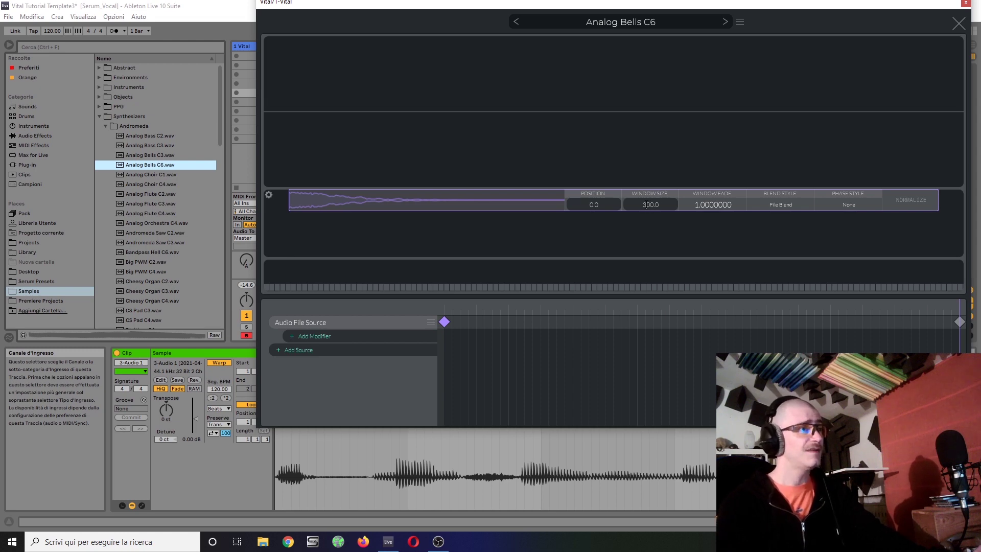
Set the audio source's window size to 200, move the last keyframe's position to about 27539 and close the wavetable editor
left_click(643, 205)
key("Delete")
type("2")
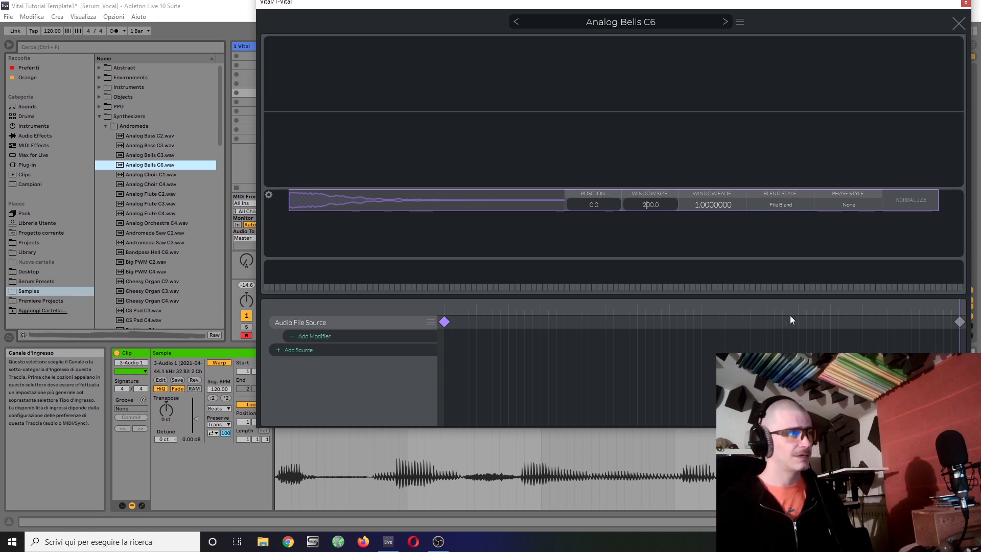
key("Return")
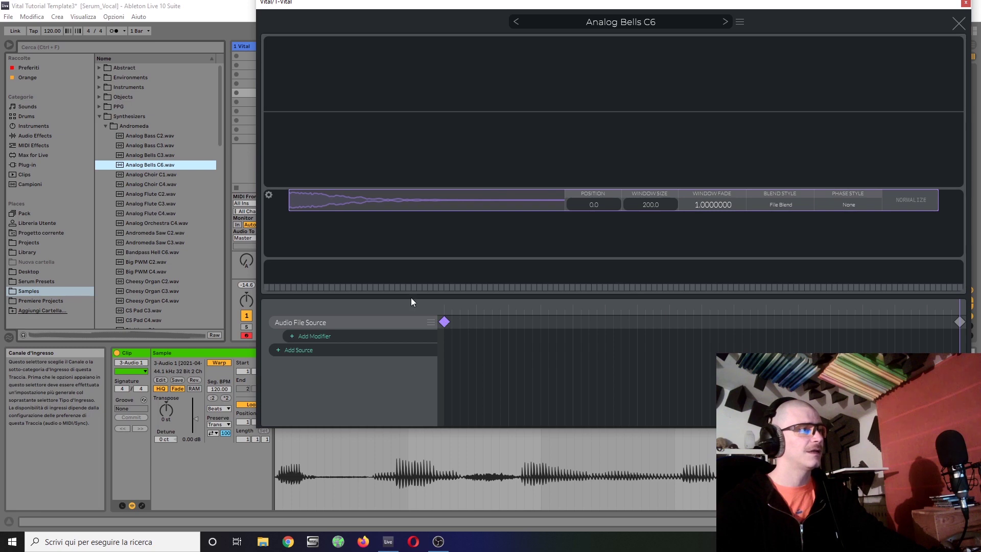
left_click(959, 323)
left_click_drag(550, 201, 305, 197)
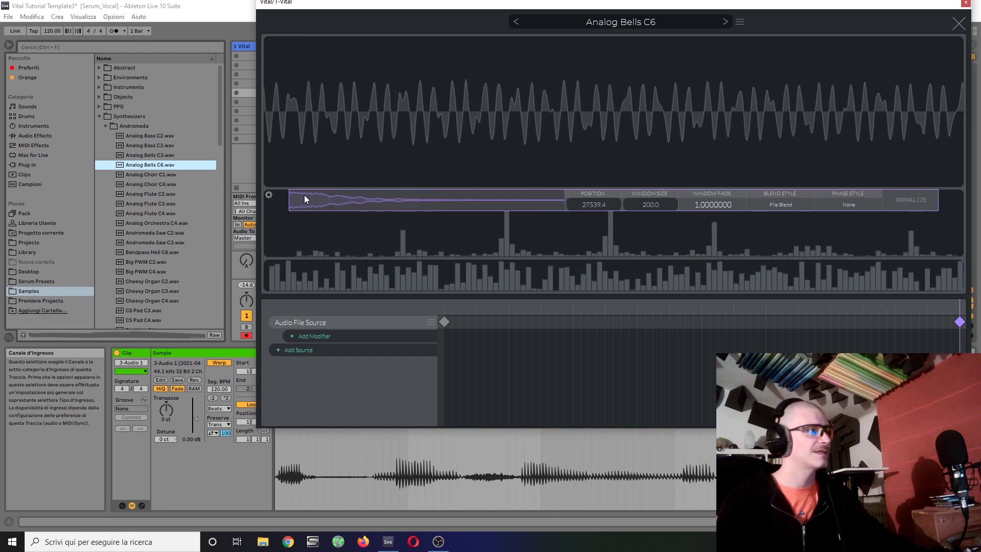
left_click(959, 24)
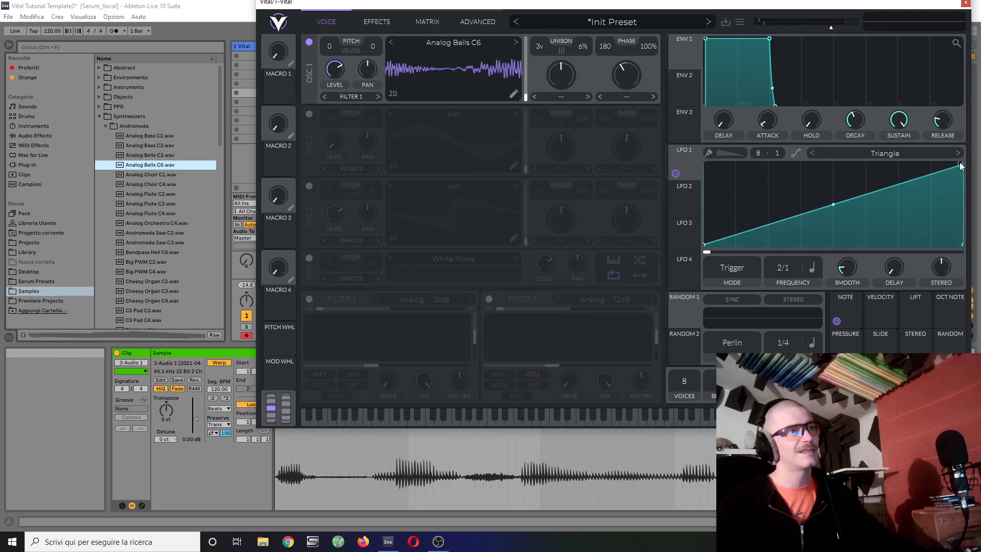
Try LFO 1's triangle with its peak mid-cycle, return the peak to the cycle's end and reset the LFO's stereo amount
left_click_drag(962, 168, 835, 155)
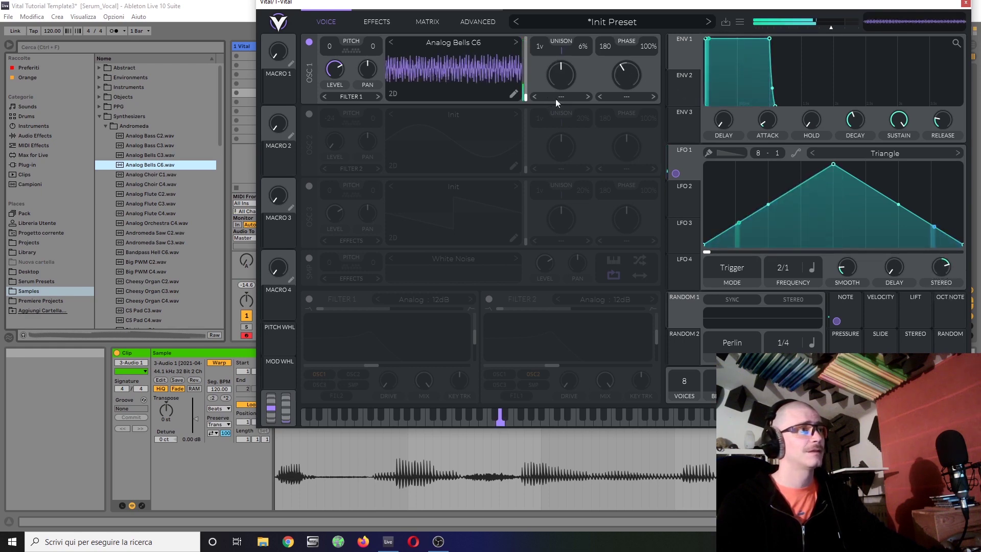
left_click_drag(833, 164, 960, 165)
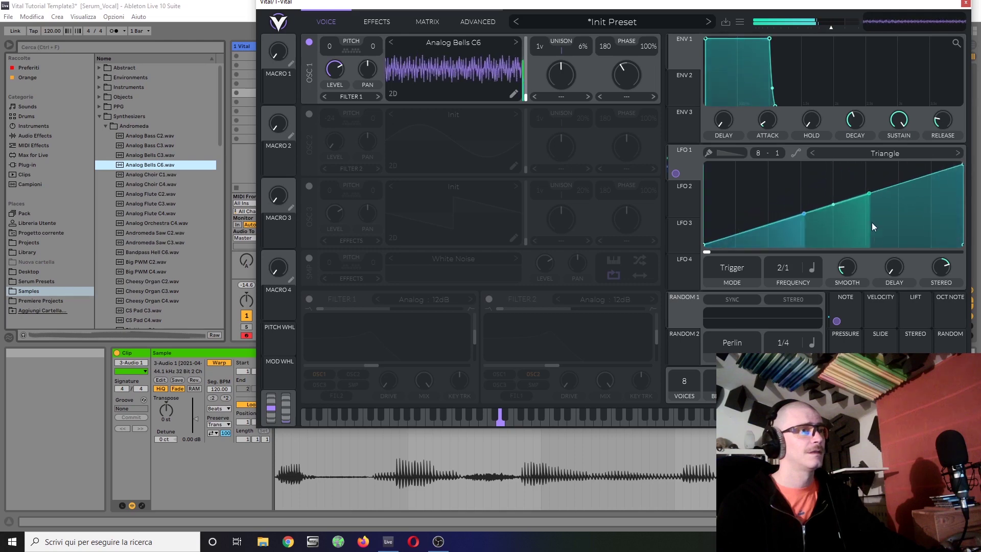
double_click(943, 265)
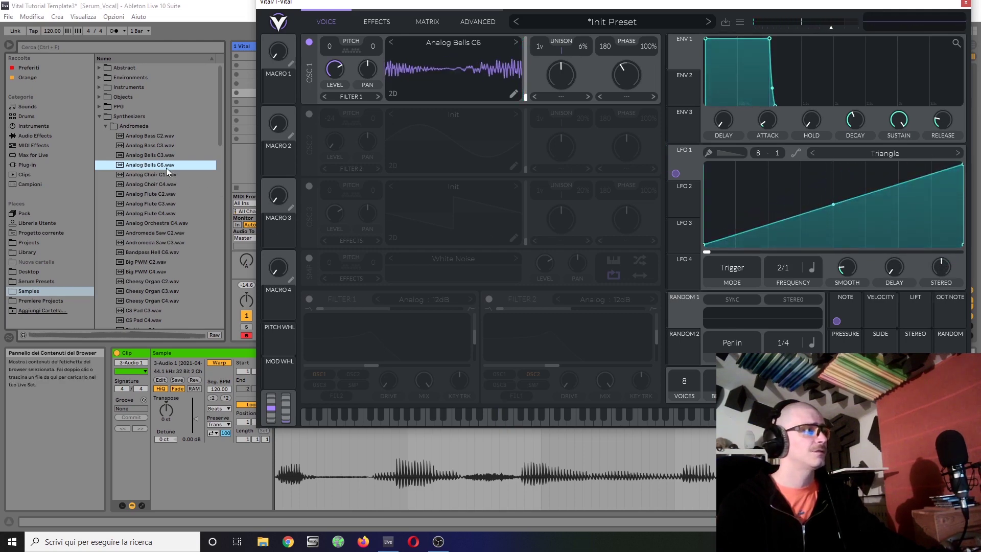
Reload Analog Bells C6.wav from the Andromeda samples into oscillator 1 and open its wavetable editor
left_click_drag(166, 168, 454, 84)
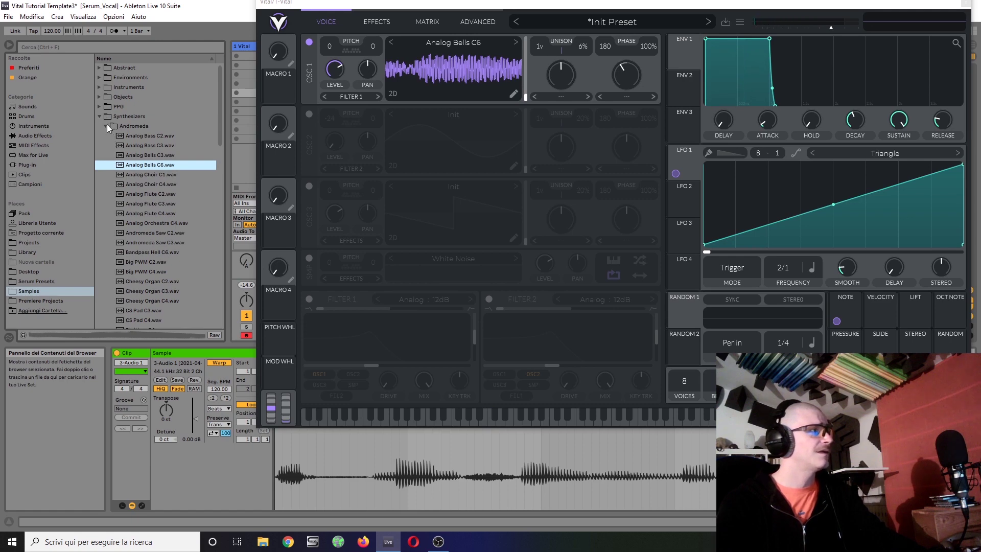
scroll(138, 217, "down", 1)
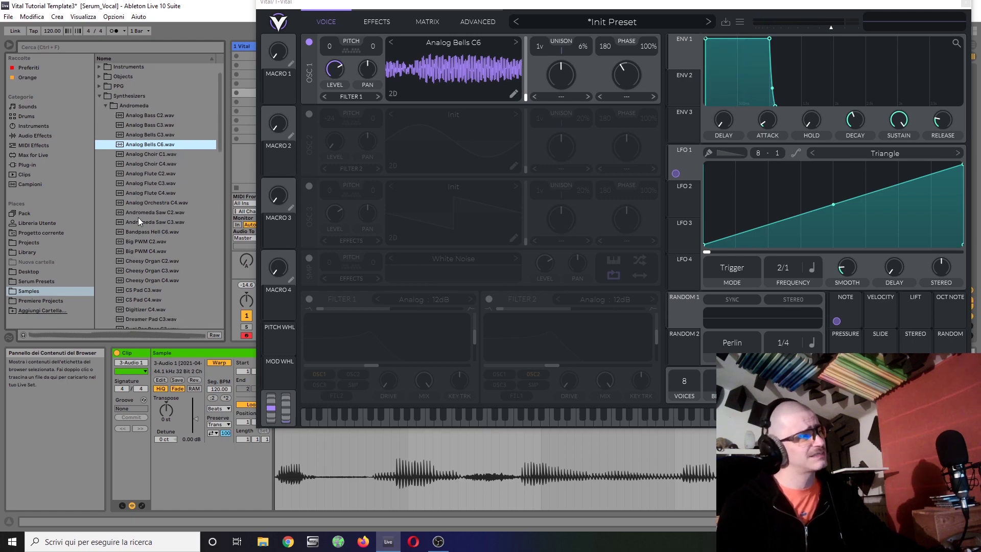
scroll(138, 216, "down", 2)
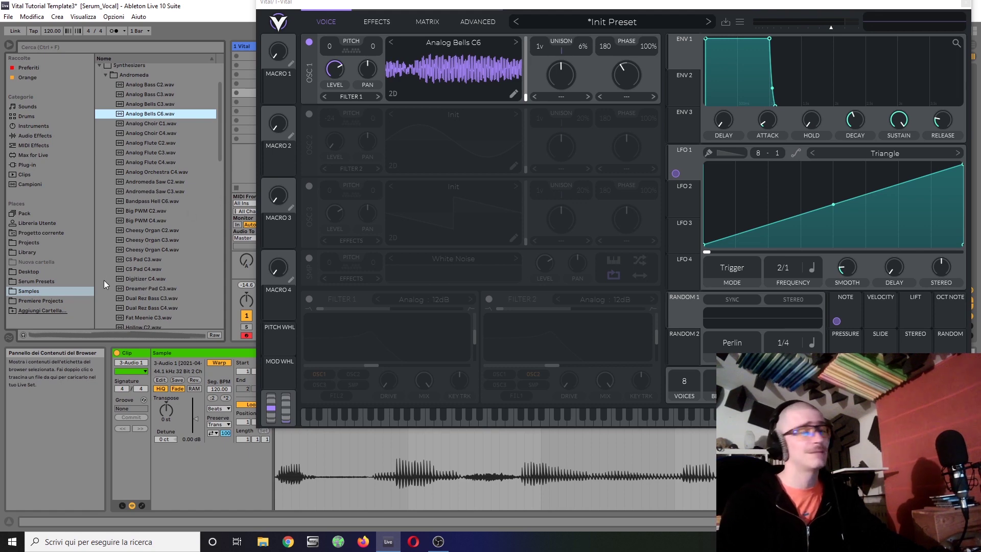
left_click(512, 93)
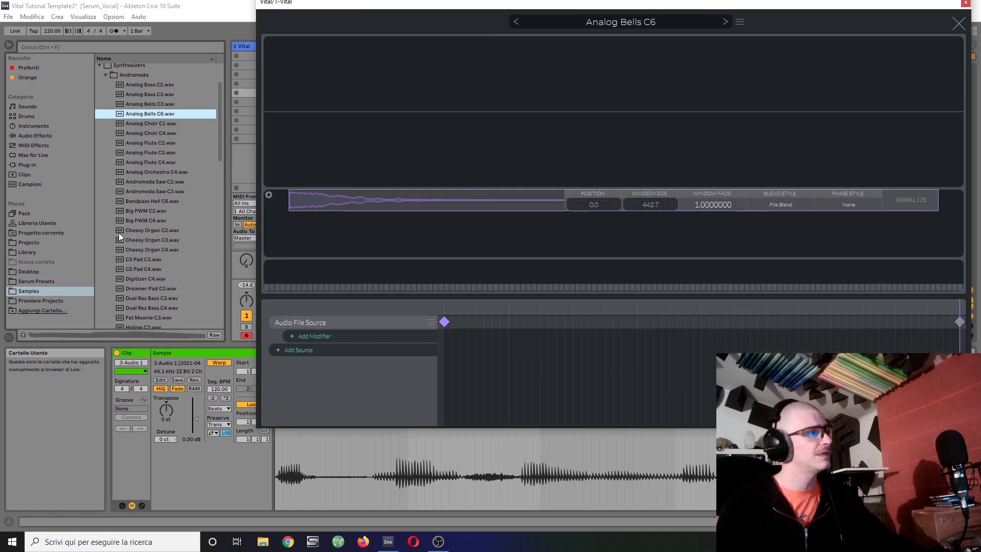
Replace the audio source with Moog Modular Long C1.wav from the Moog Modular Bass Long folder and close the wavetable editor
scroll(136, 211, "down", 2)
scroll(136, 211, "down", 2)
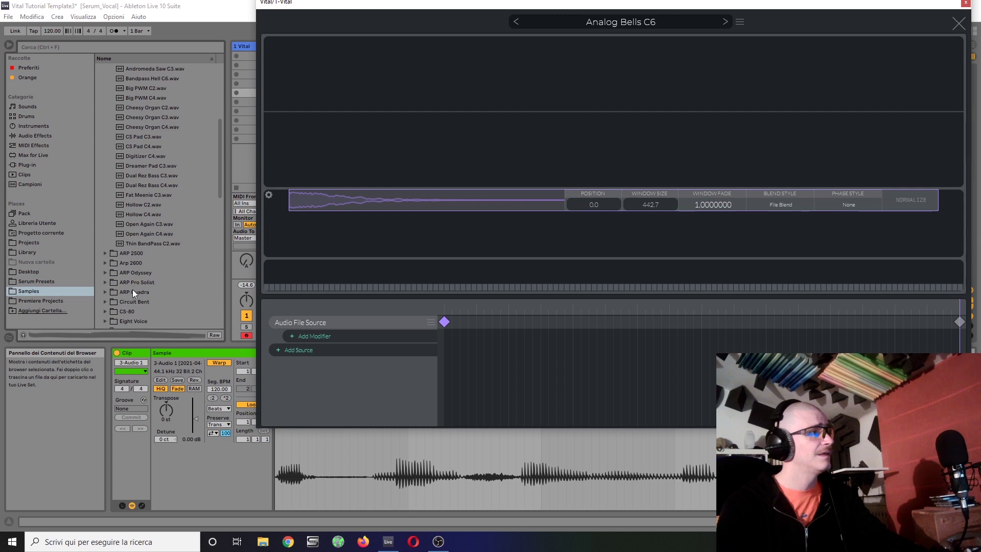
scroll(133, 289, "down", 2)
scroll(115, 300, "down", 2)
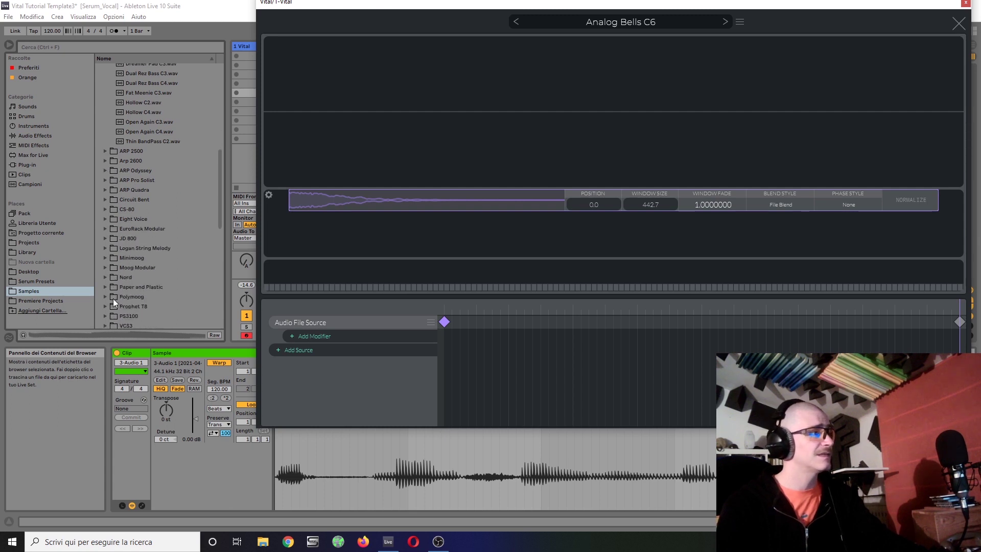
left_click(104, 258)
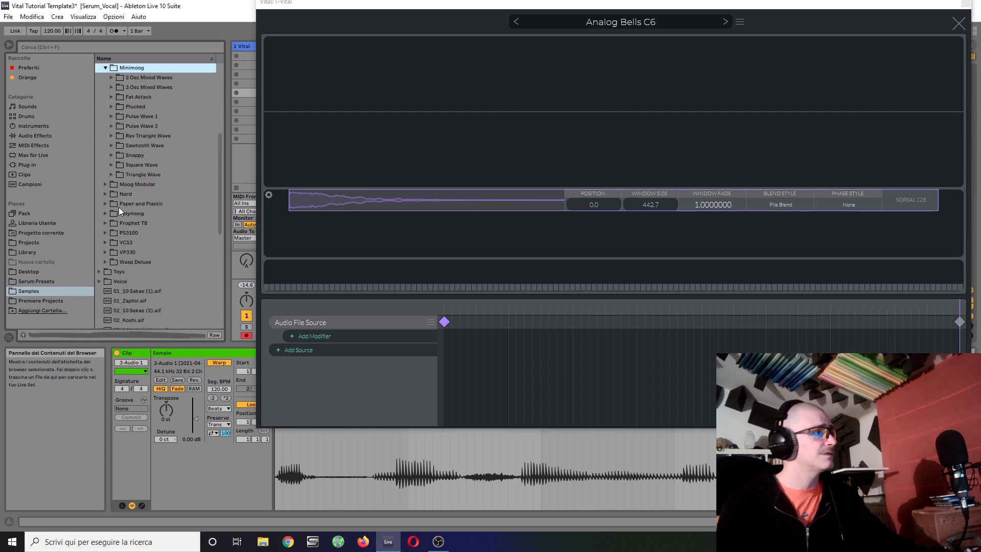
left_click(105, 185)
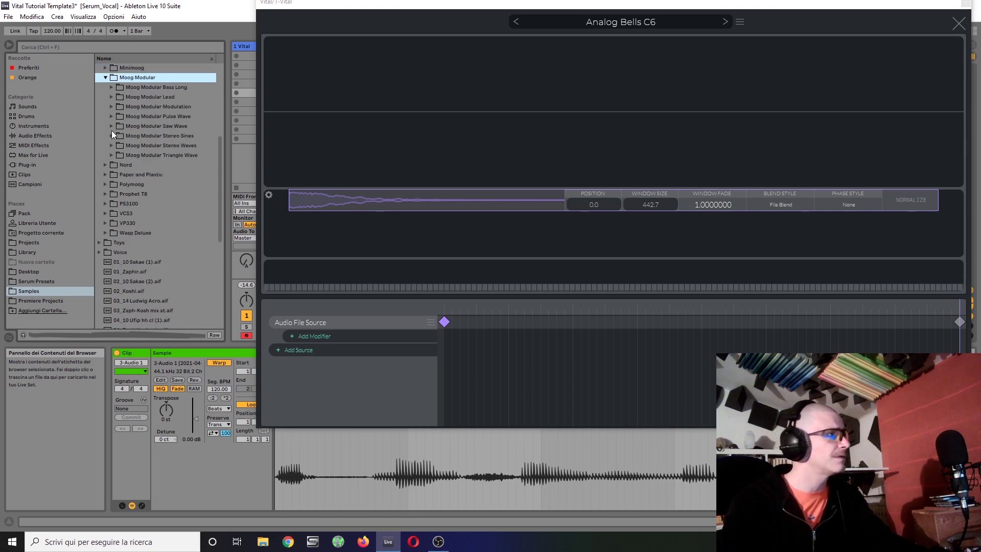
left_click(111, 88)
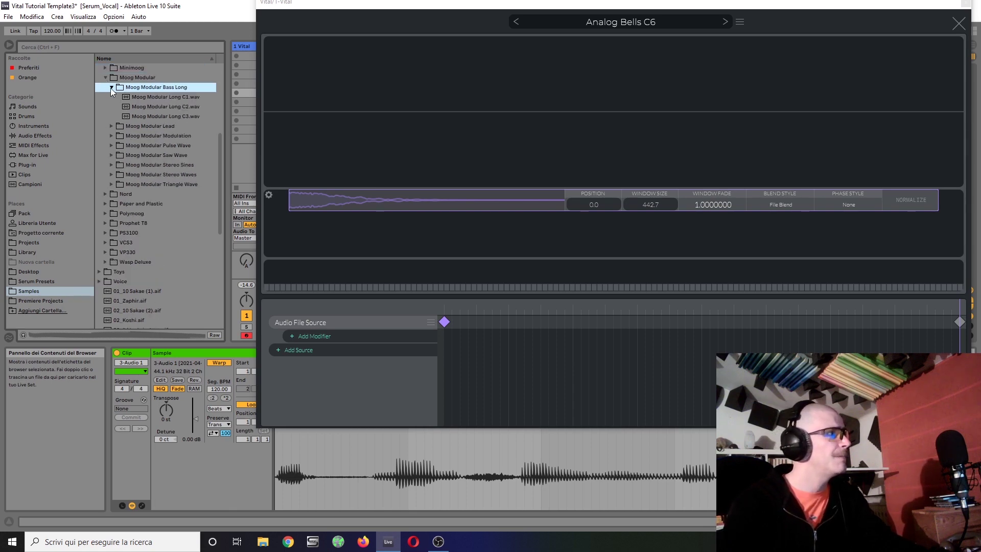
left_click(151, 98)
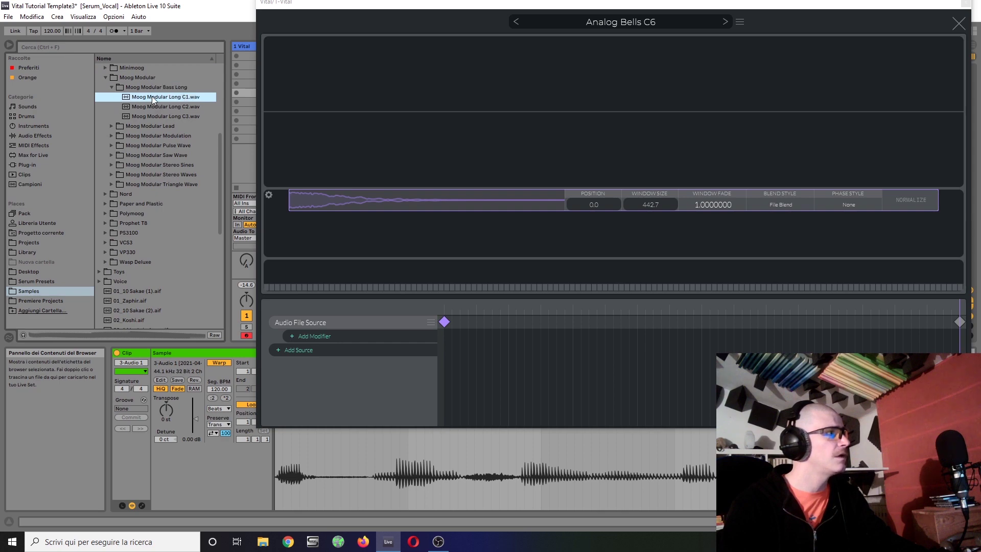
left_click_drag(569, 174, 403, 198)
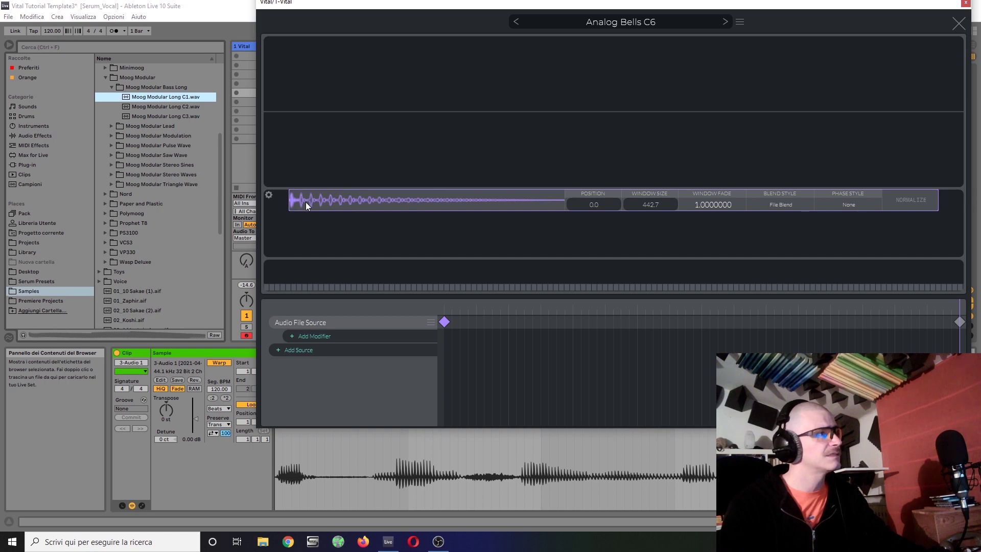
left_click(957, 28)
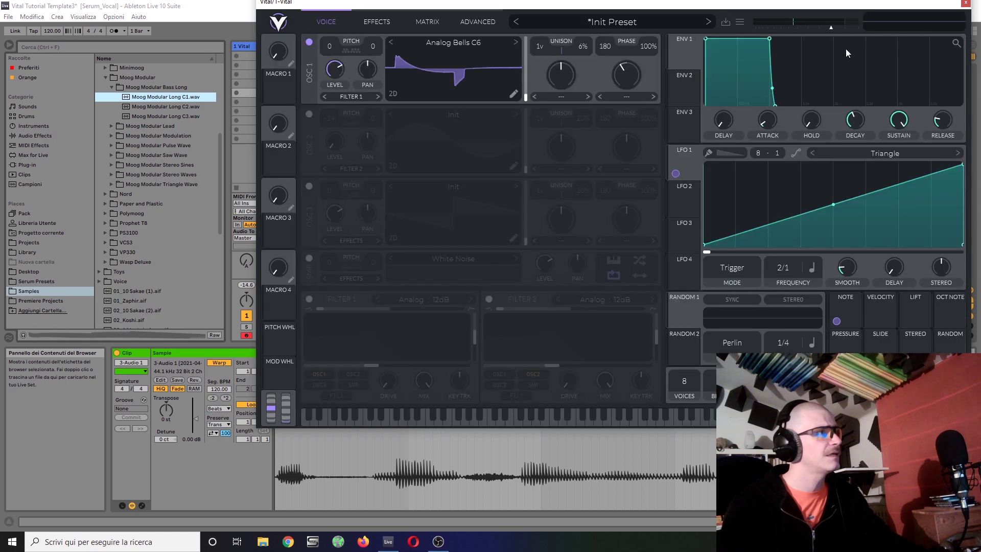
In oscillator 1's wavetable editor, set the first keyframe's sample position to 0.0 and the last keyframe's to about 1645
left_click(515, 95)
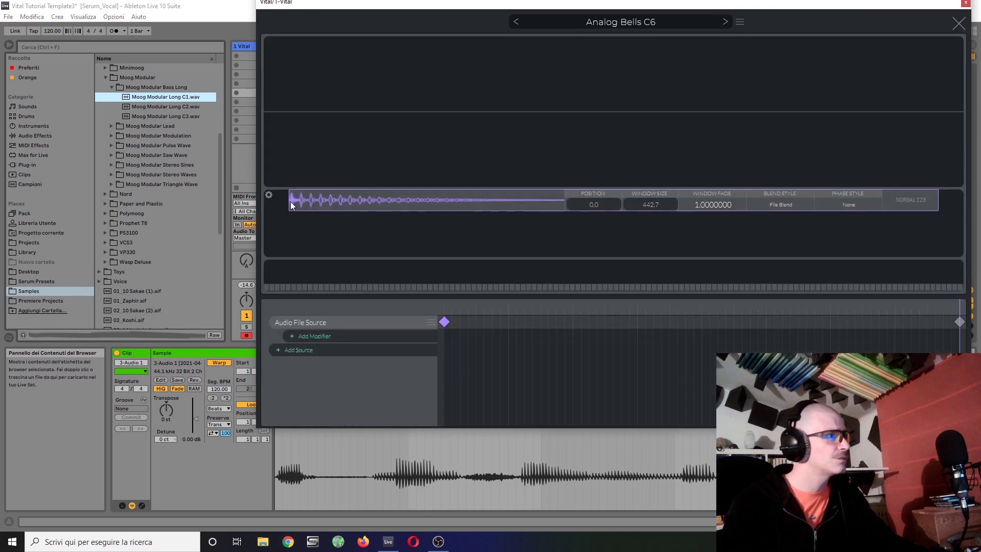
left_click_drag(292, 205, 308, 205)
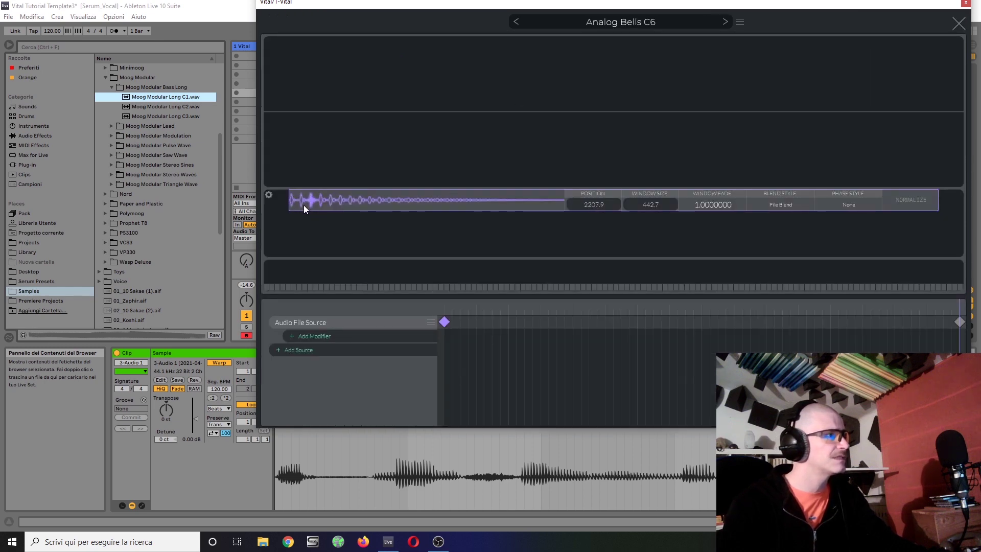
left_click_drag(292, 207, 285, 208)
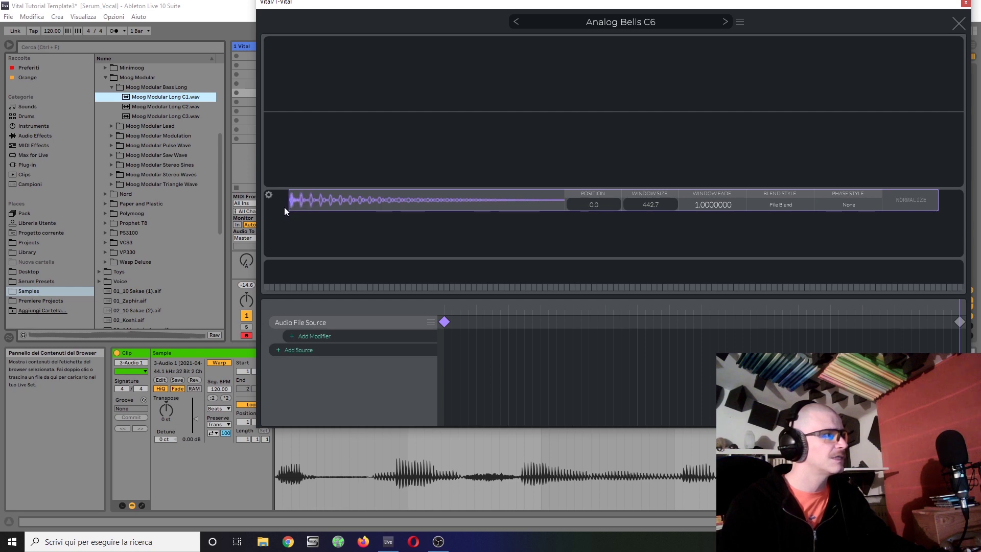
left_click(960, 320)
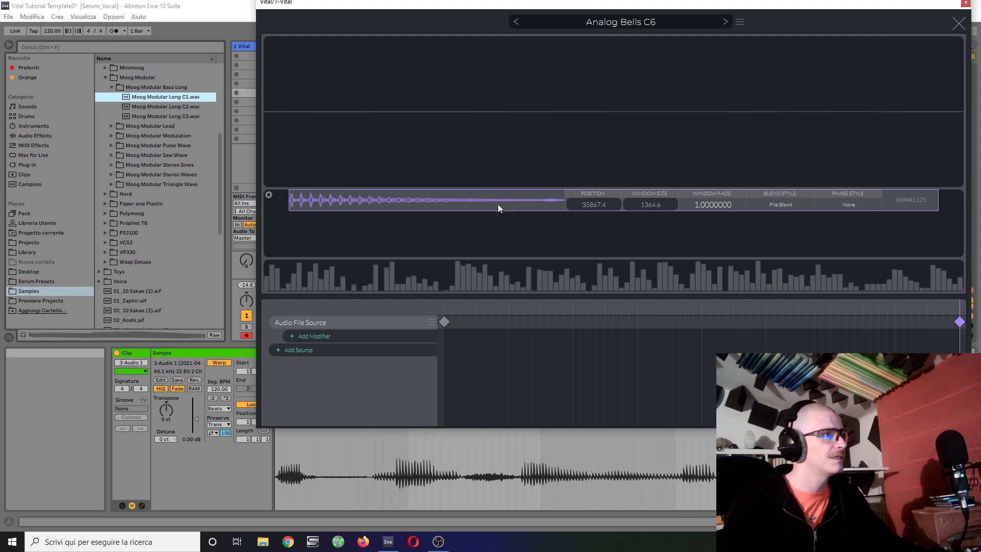
left_click_drag(498, 204, 248, 218)
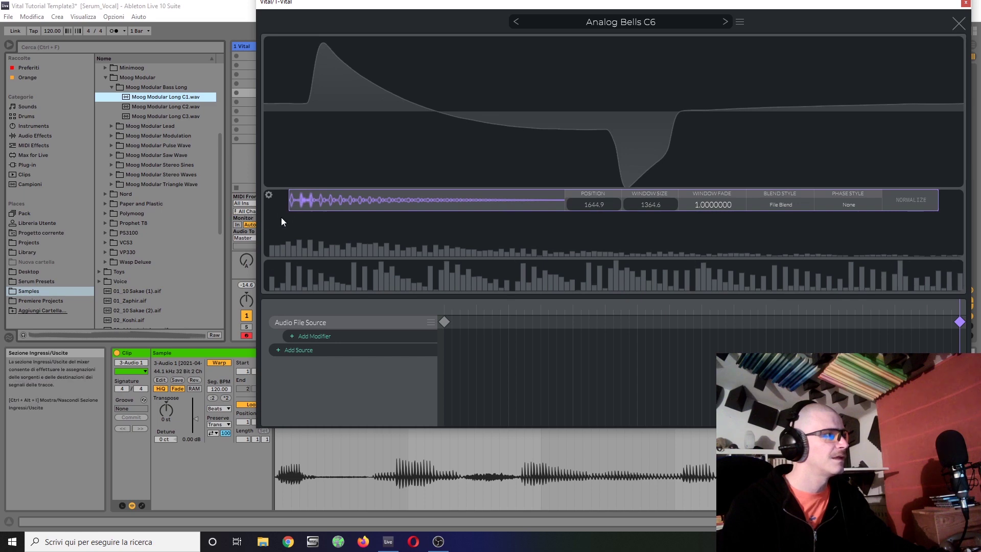
left_click(446, 322)
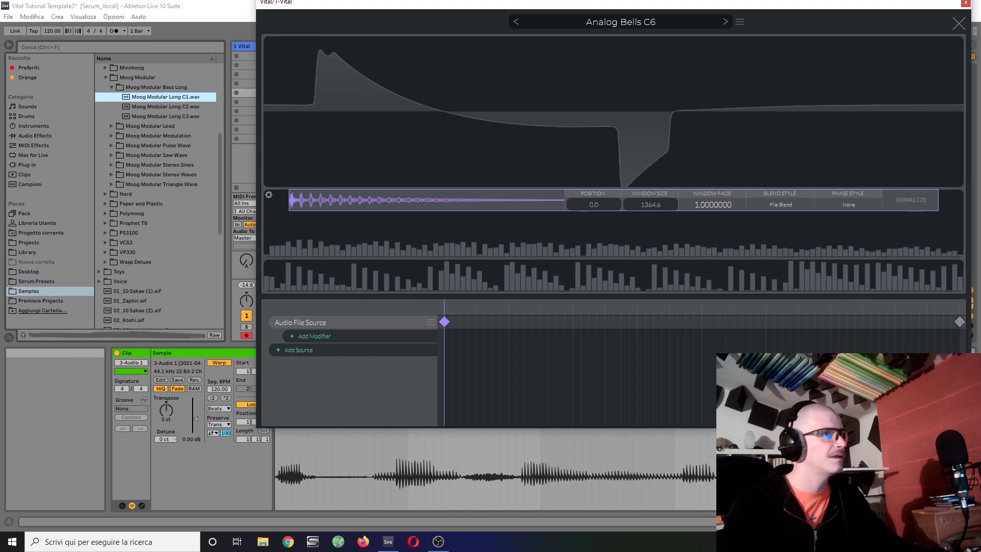
left_click(958, 21)
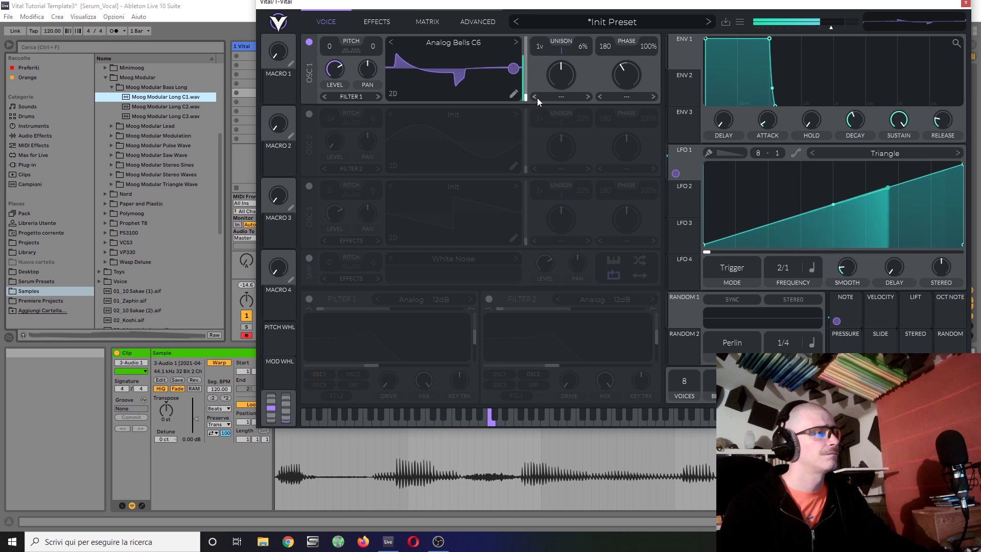
Reset oscillator 1's distortion amount to its default and raise its wave frame position slightly
double_click(626, 79)
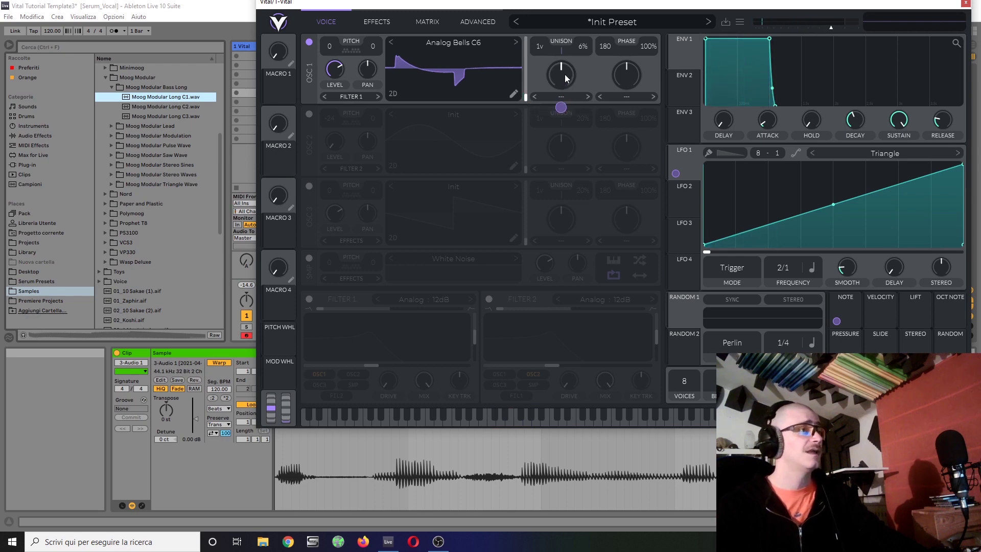
left_click(568, 95)
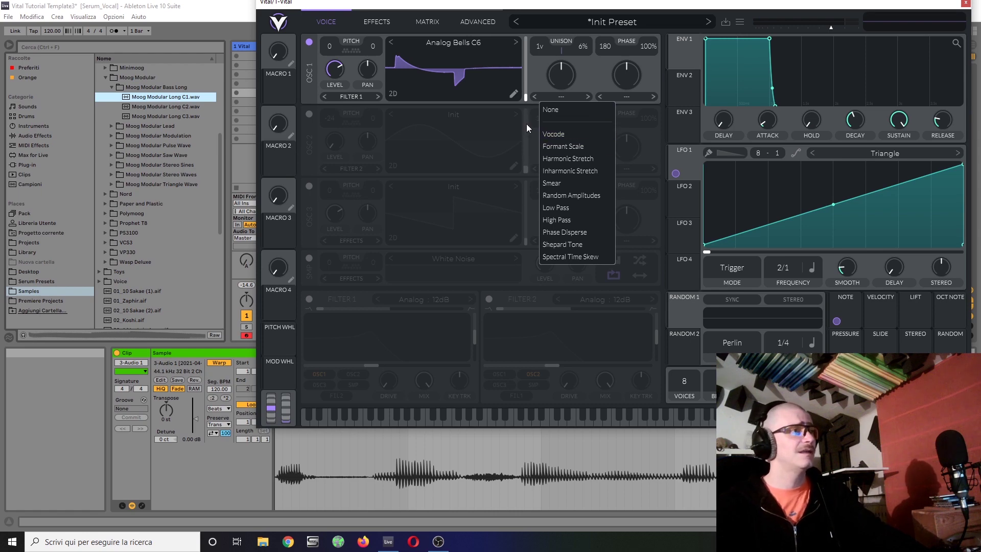
left_click_drag(527, 95, 507, 91)
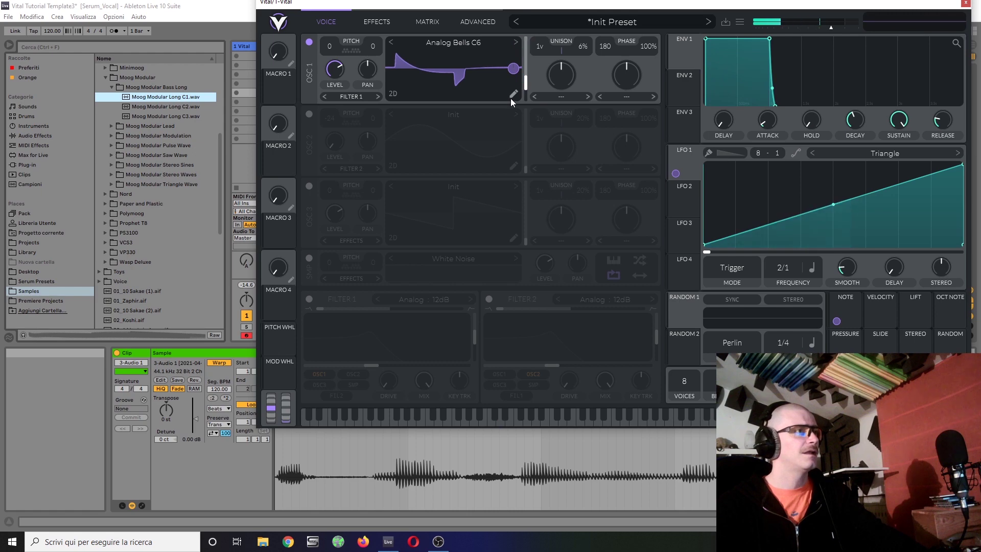
In oscillator 1's wavetable editor, set the last keyframe's sample position to about 12271, close it, and lower the wave frame to its minimum
left_click(512, 97)
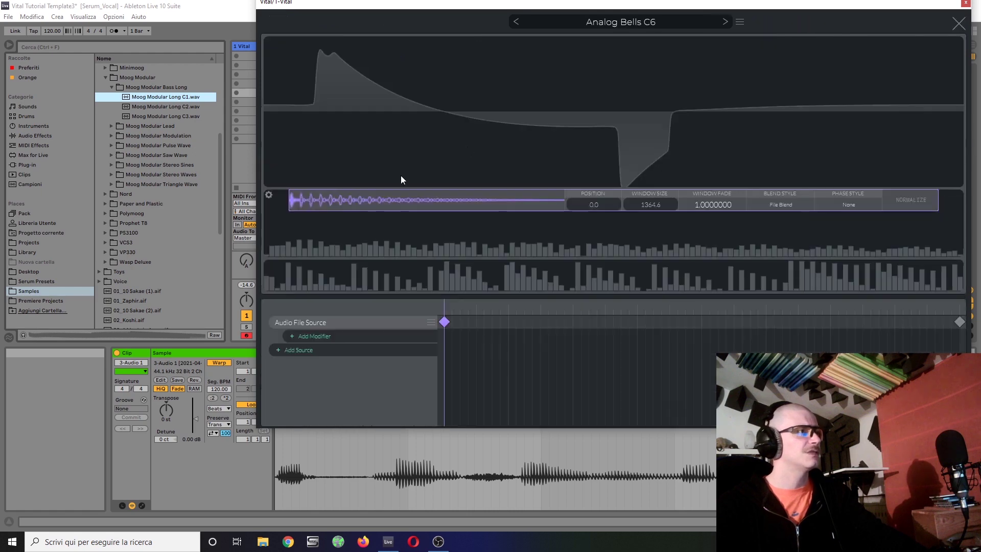
left_click(959, 322)
left_click_drag(319, 200, 324, 200)
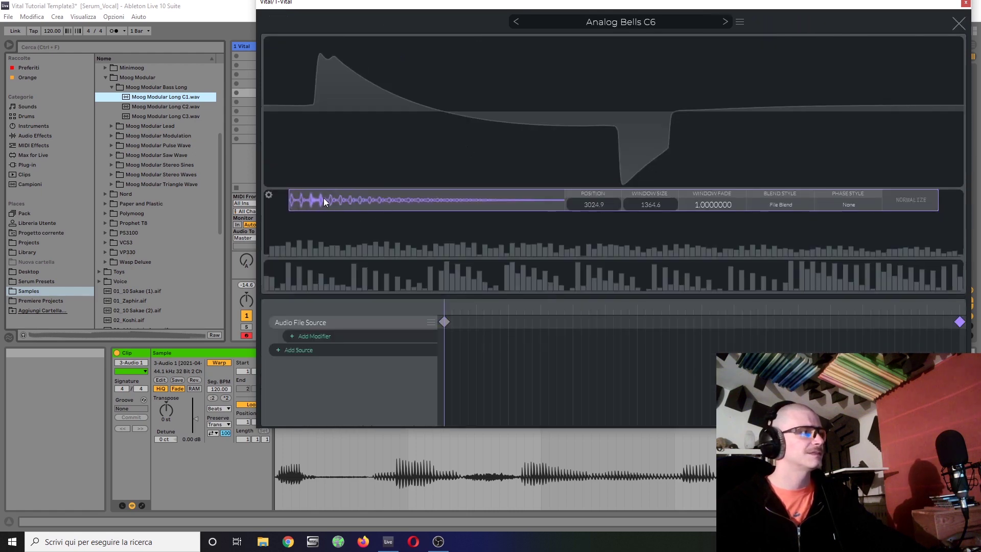
left_click_drag(386, 199, 391, 198)
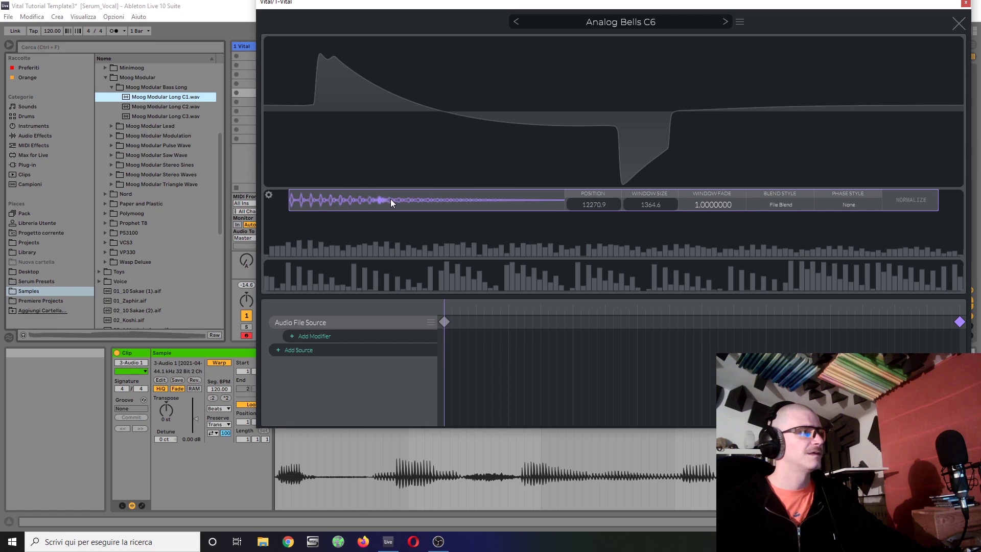
left_click(959, 23)
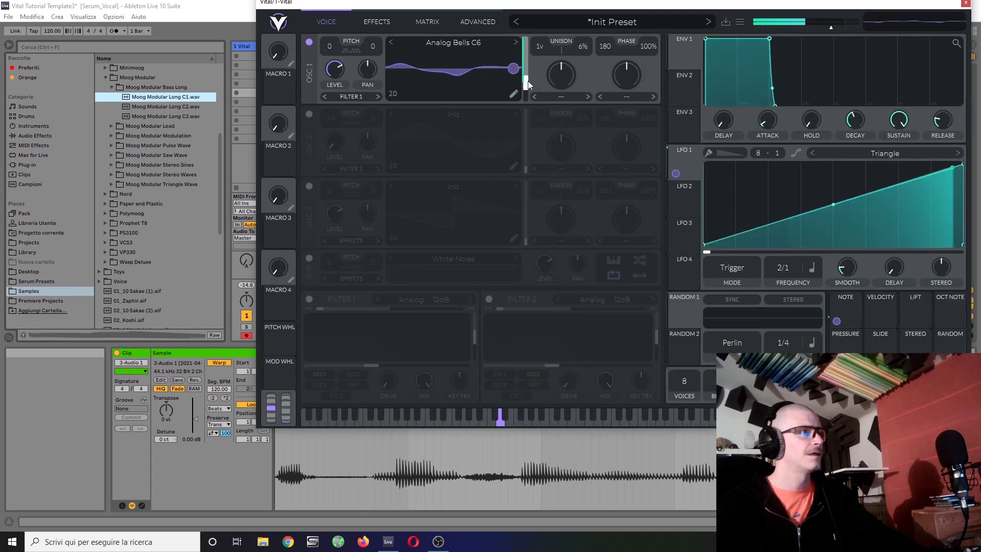
left_click_drag(528, 82, 528, 105)
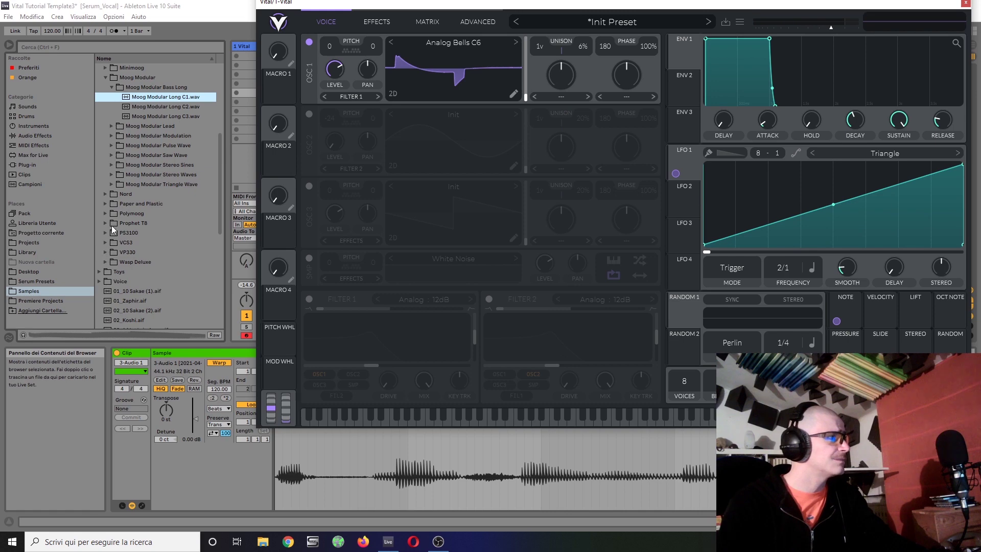
Load Dark N Stormy.wav from the EuroRack Modular DPO folder into oscillator 1 and open its wavetable editor
scroll(114, 122, "up", 2)
left_click(105, 118)
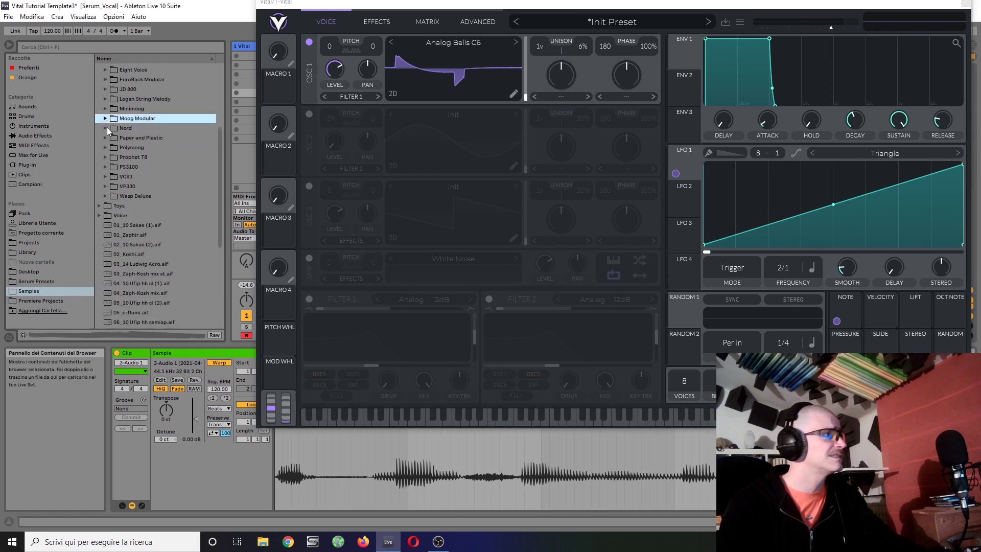
key("Left")
left_click(104, 110)
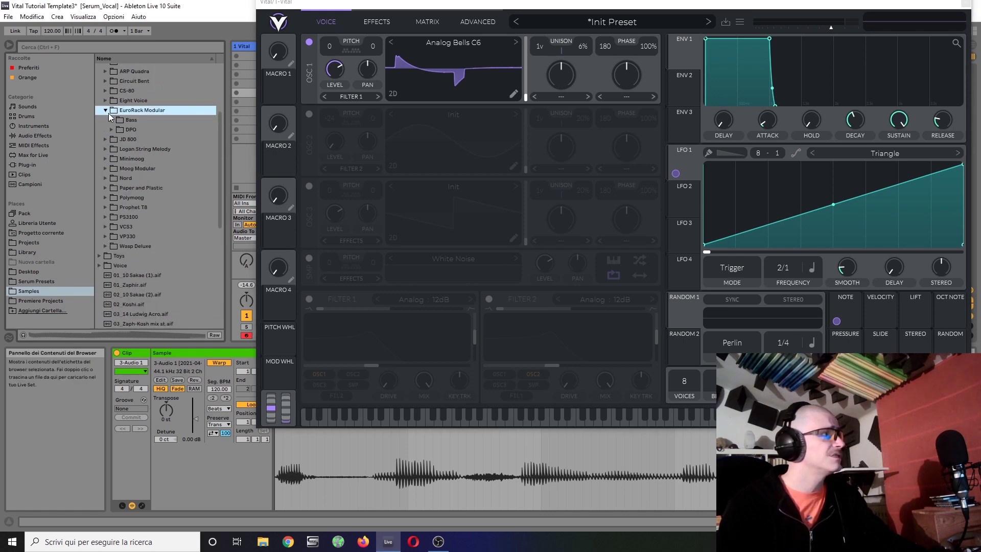
left_click(111, 131)
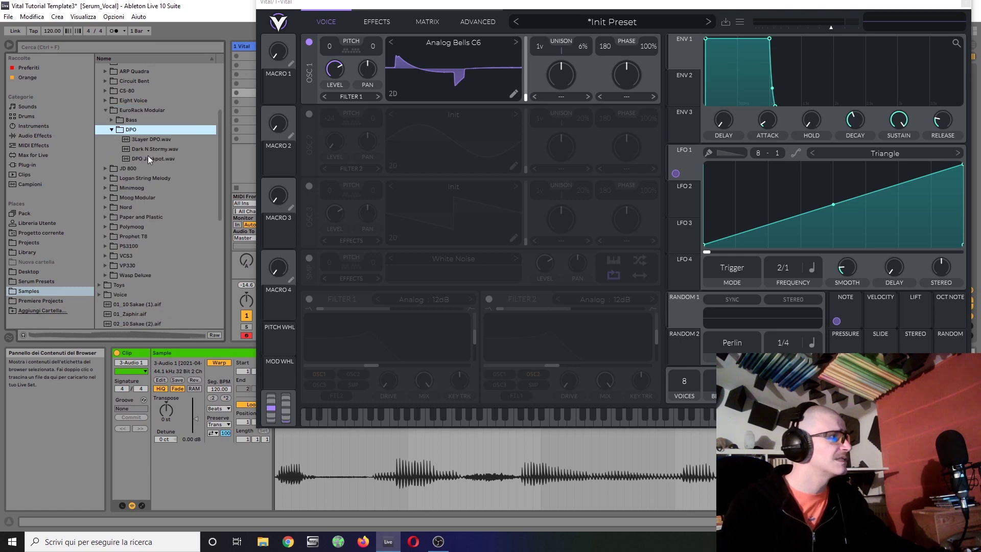
left_click(143, 149)
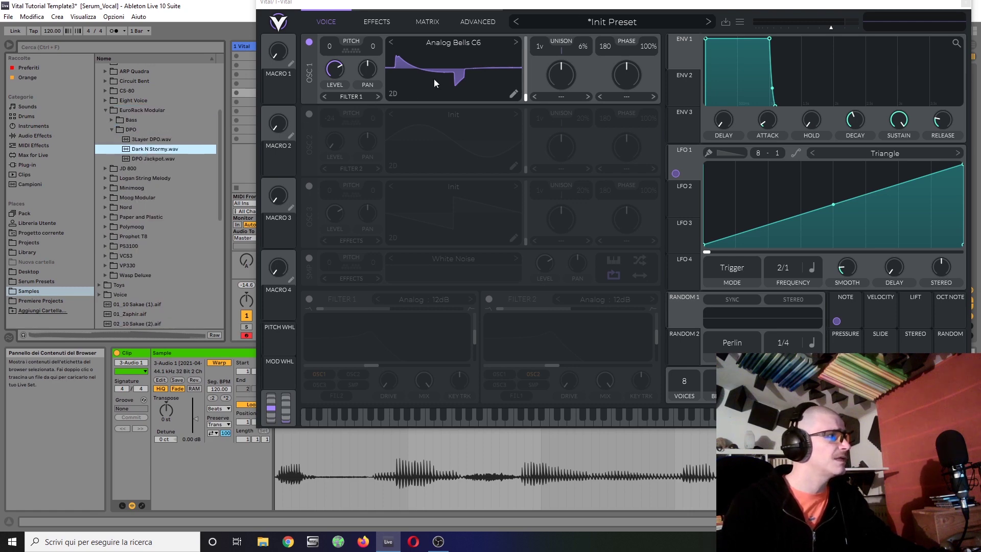
left_click_drag(434, 83, 470, 96)
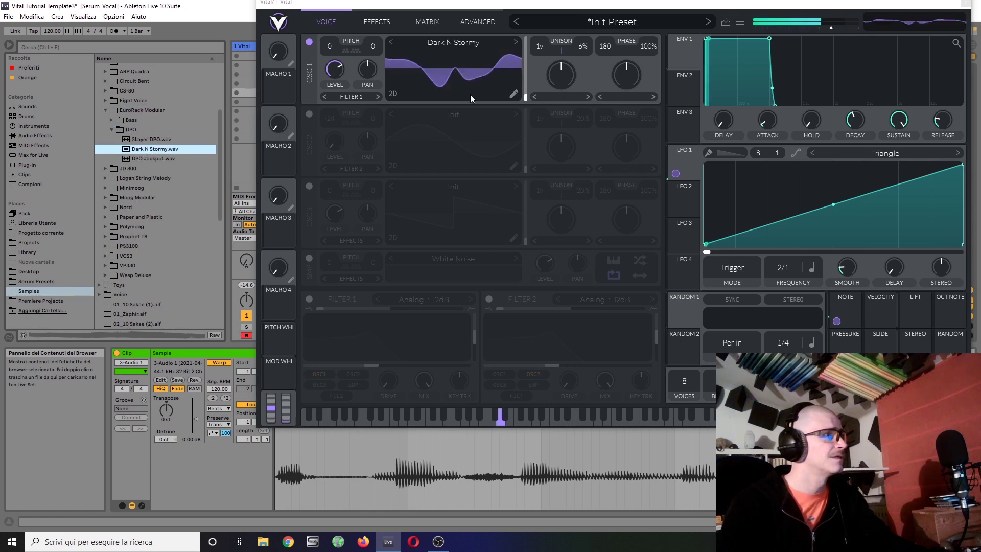
left_click(512, 95)
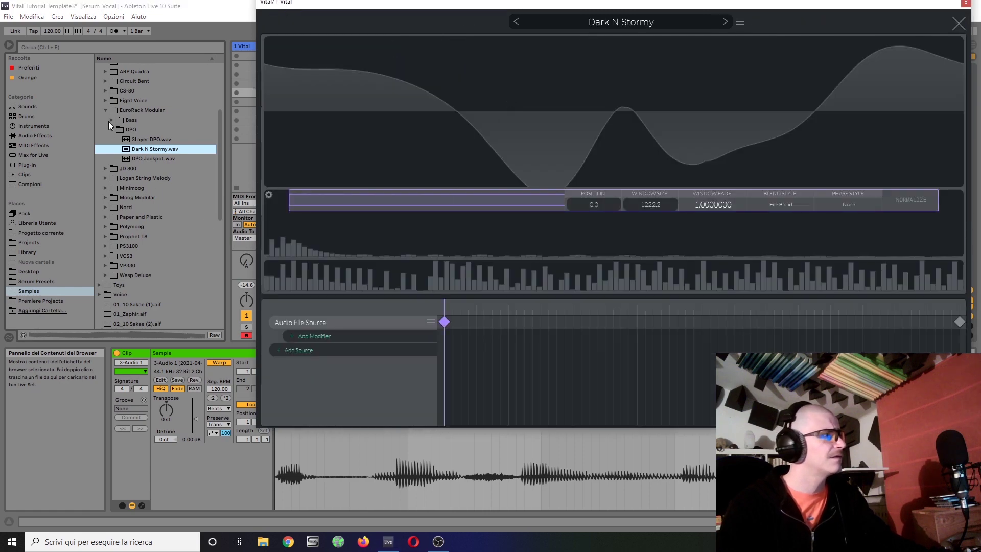
Replace the audio source with T8 Sync C5.wav from the Prophet T8 folder and close the wavetable editor
scroll(109, 121, "up", 3)
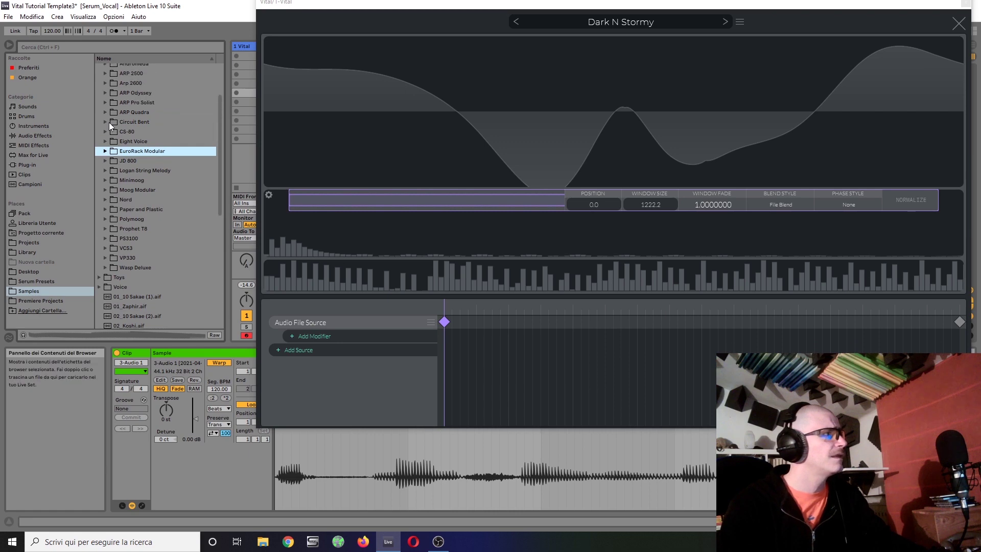
scroll(141, 171, "down", 1)
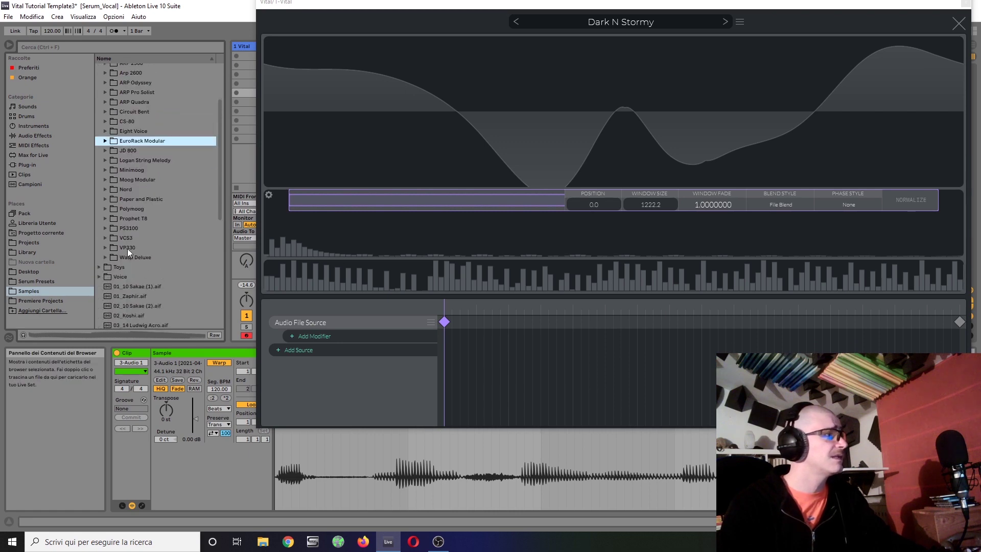
left_click(105, 209)
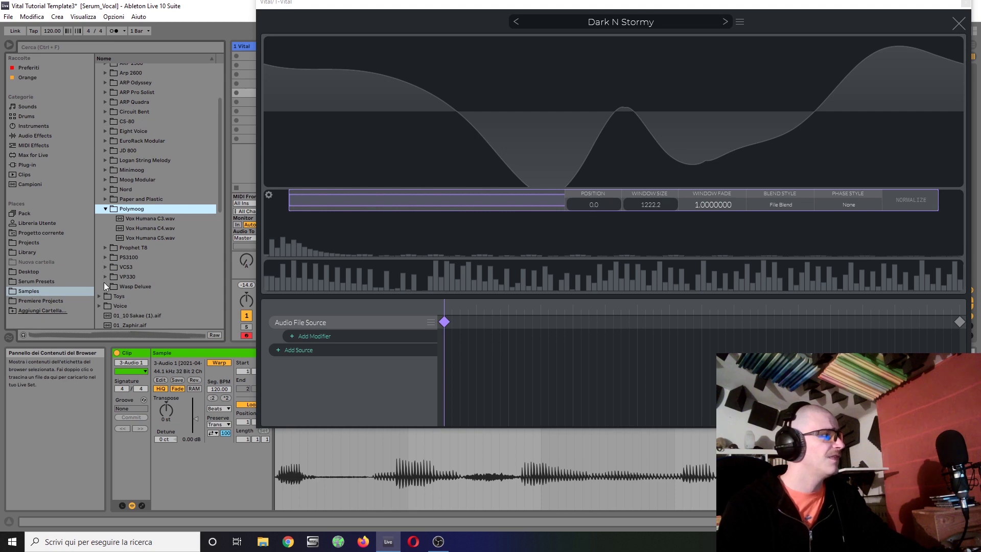
left_click(105, 209)
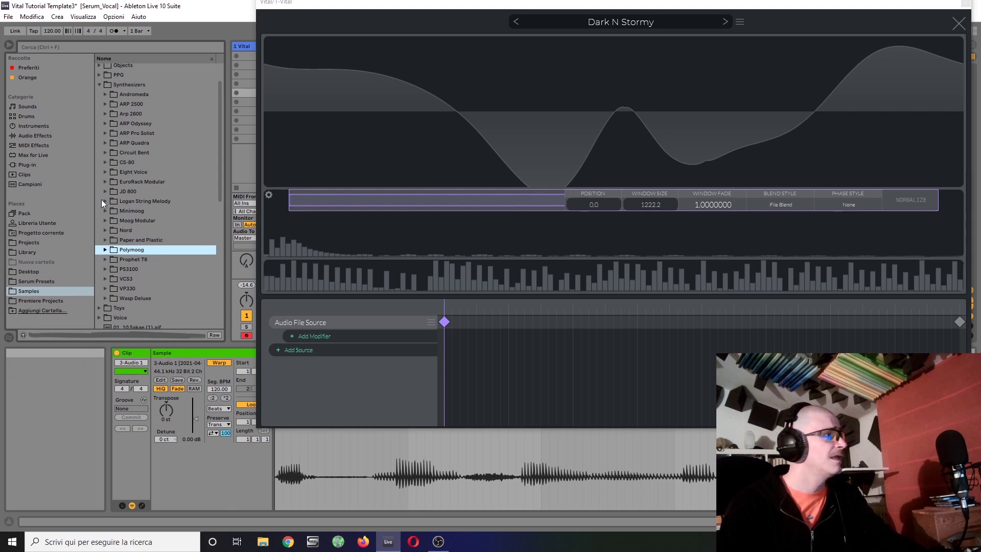
left_click(105, 259)
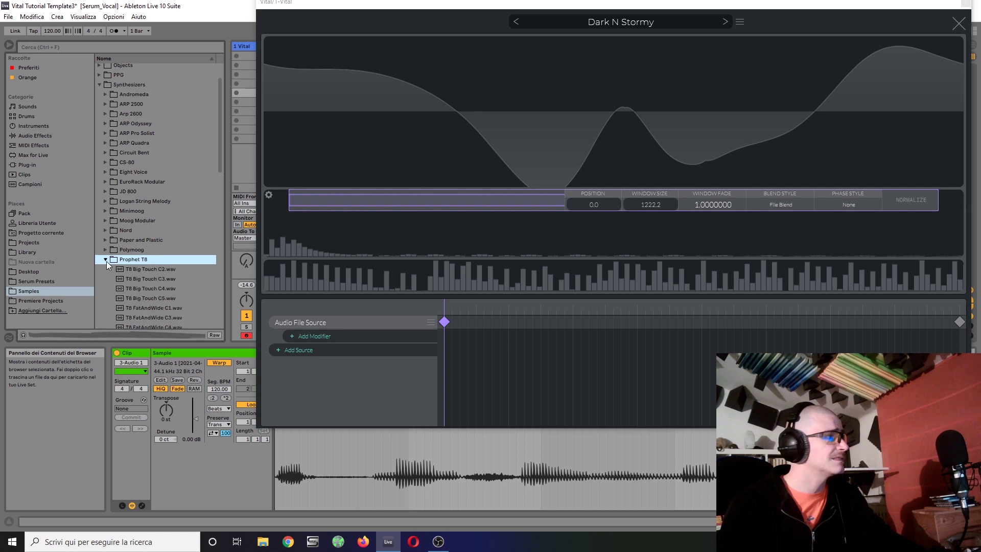
scroll(115, 292, "down", 2)
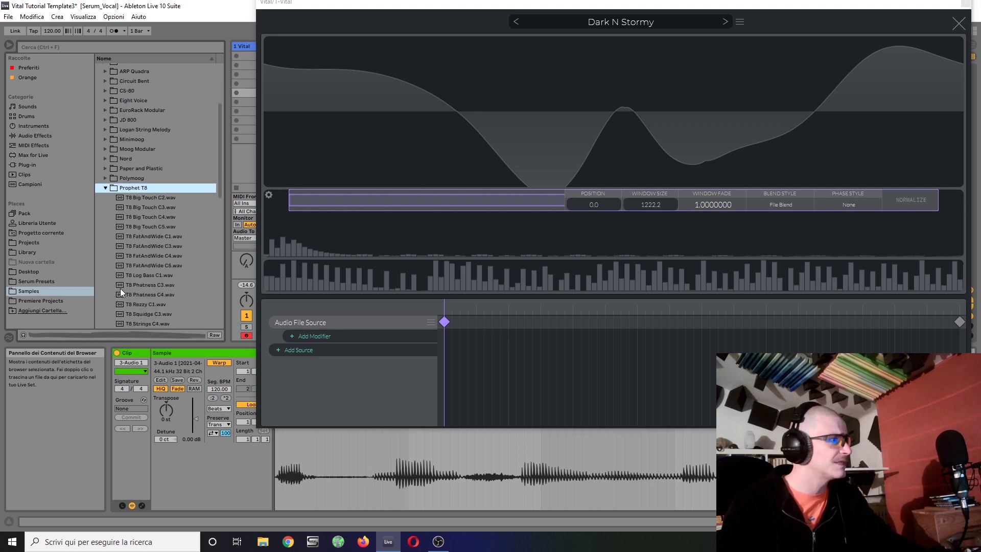
scroll(148, 289, "down", 3)
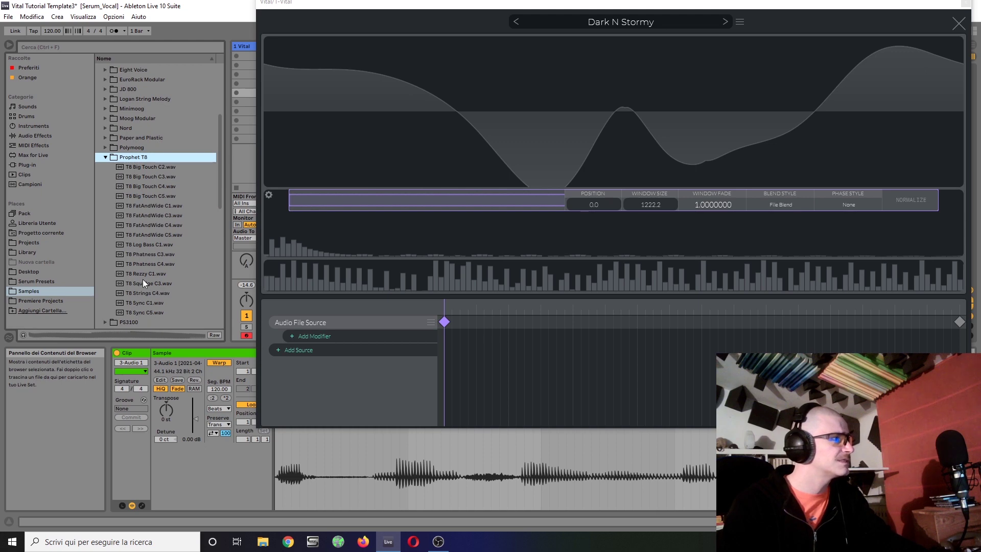
left_click_drag(135, 313, 371, 195)
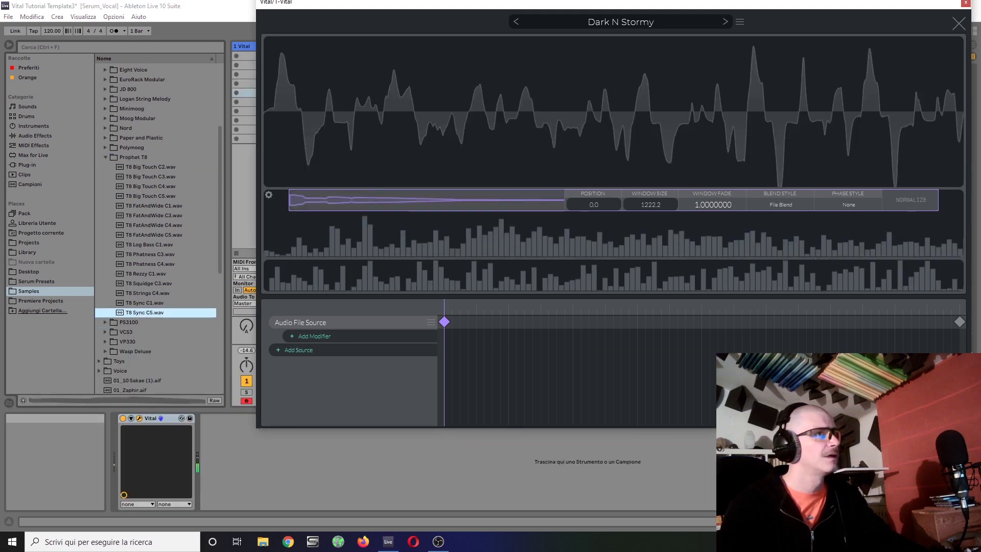
left_click(954, 30)
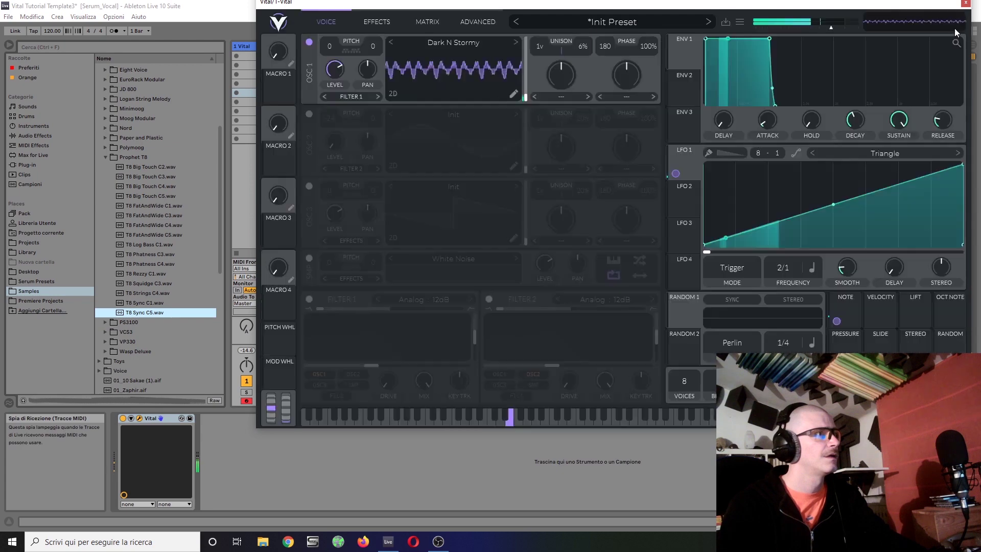
Try moving the first keyframe's sample position to about 275 and close the wavetable editor
left_click(514, 94)
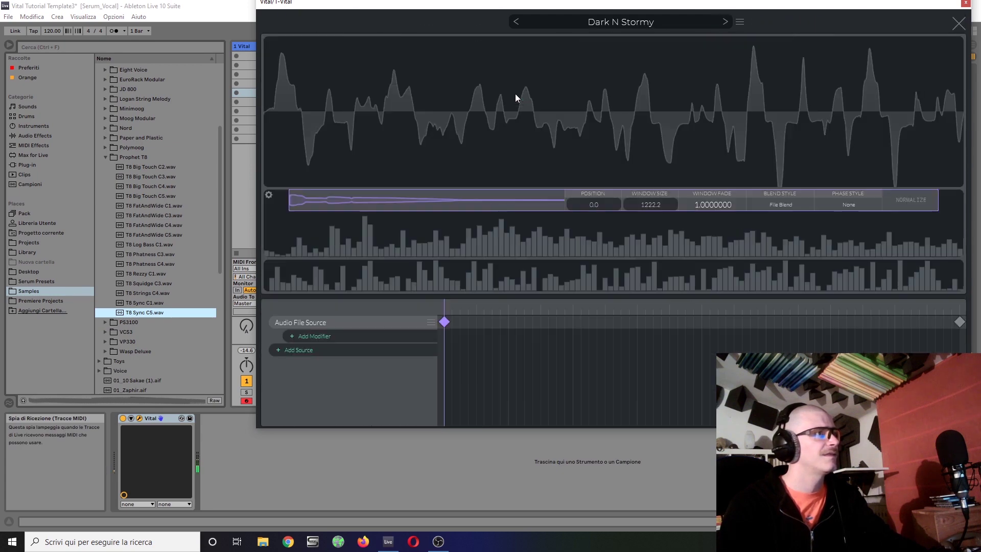
left_click(371, 201)
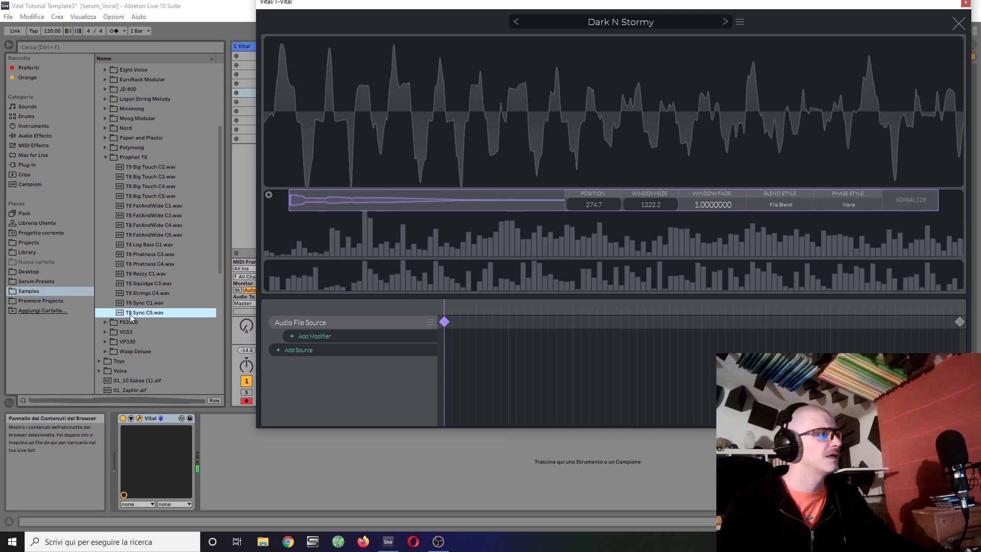
left_click(959, 24)
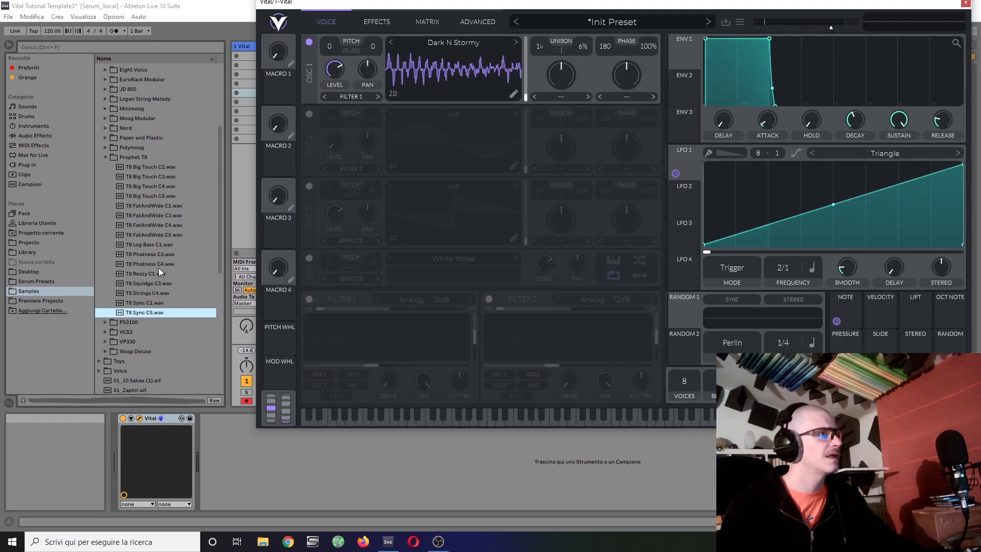
Load T8 Sync C5.wav directly onto oscillator 1, set its last keyframe's sample position to about 34586, and close the wavetable editor
left_click_drag(152, 314, 458, 79)
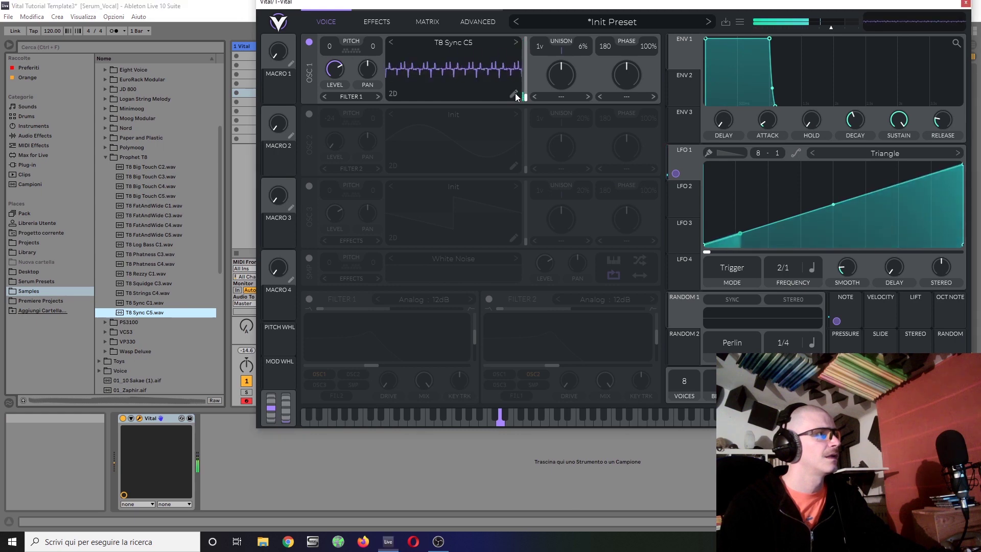
left_click(514, 94)
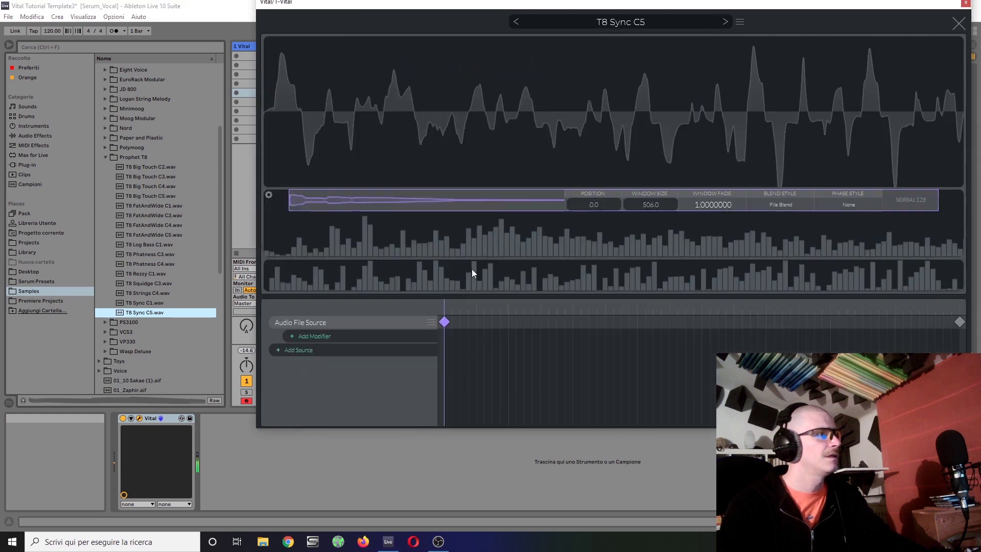
left_click(960, 322)
left_click_drag(550, 203, 361, 206)
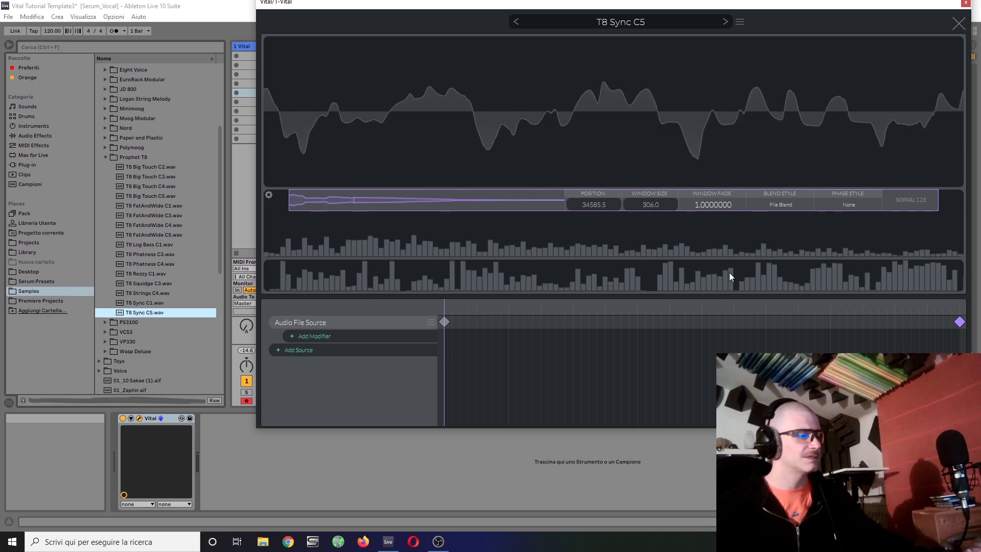
left_click(959, 24)
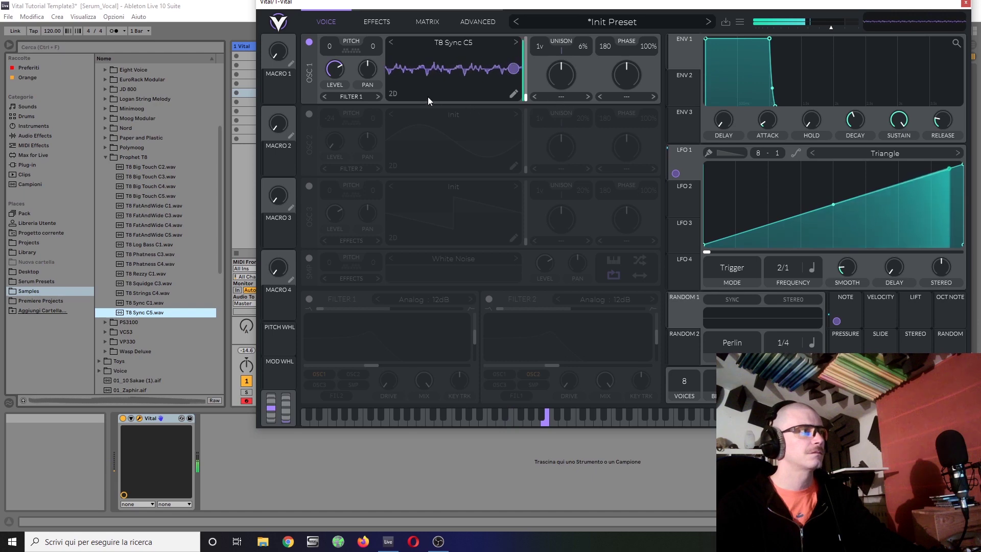
Switch oscillator 1's wavetable display to 3D and briefly review its wavetable editor and the effects list
left_click(393, 94)
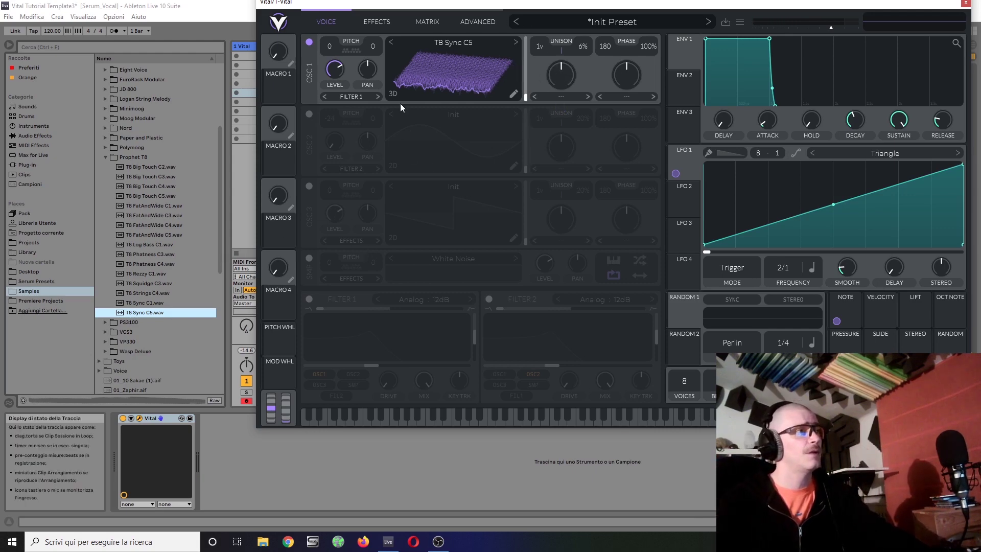
left_click(513, 96)
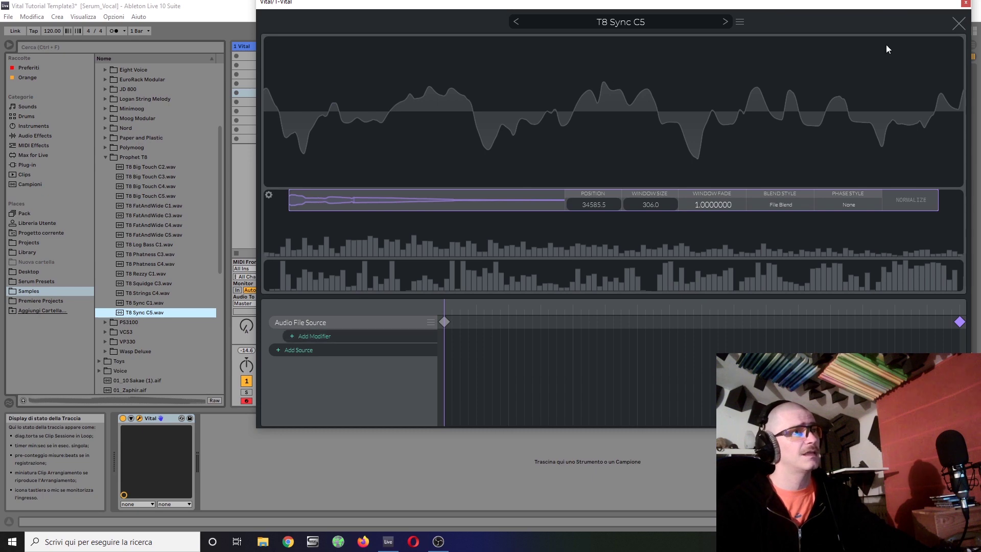
left_click(958, 23)
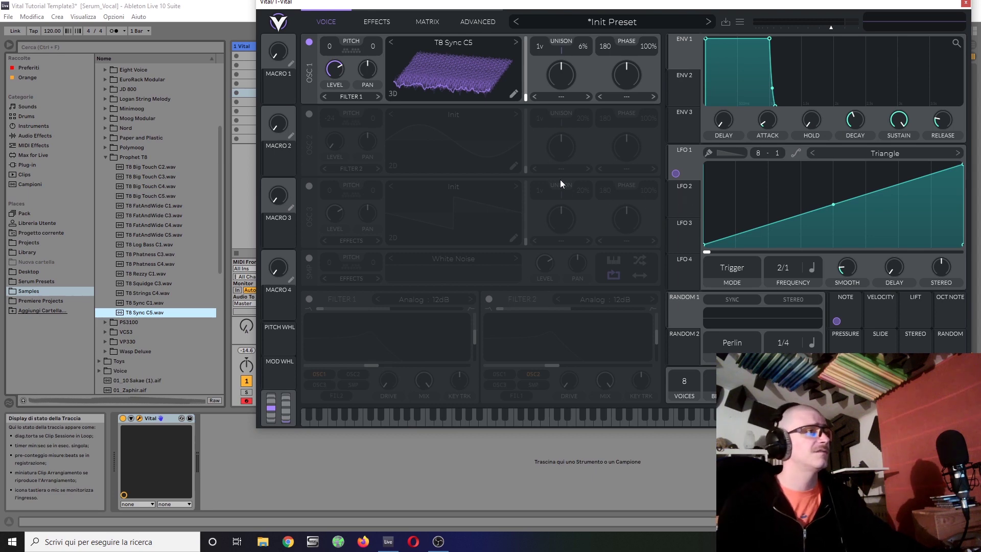
left_click(385, 23)
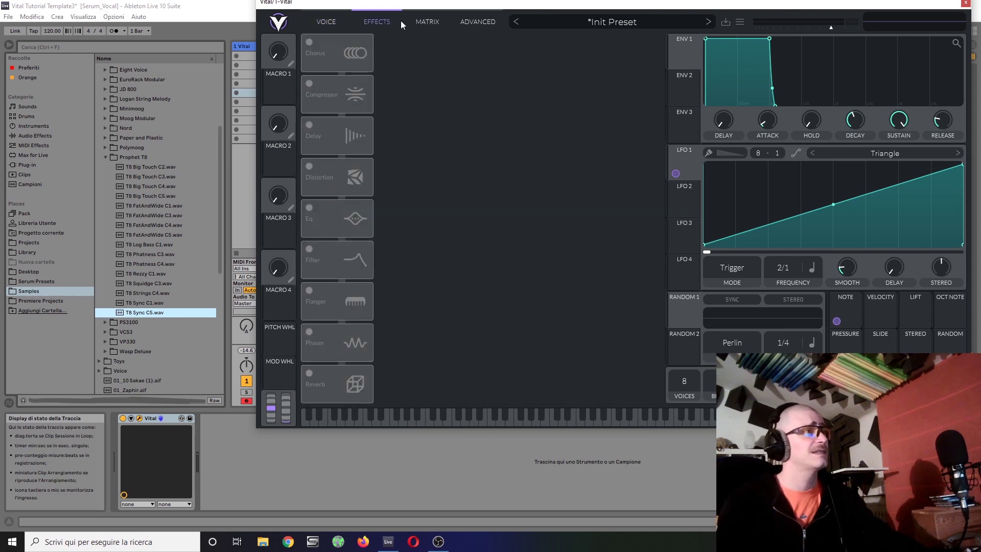
left_click(322, 23)
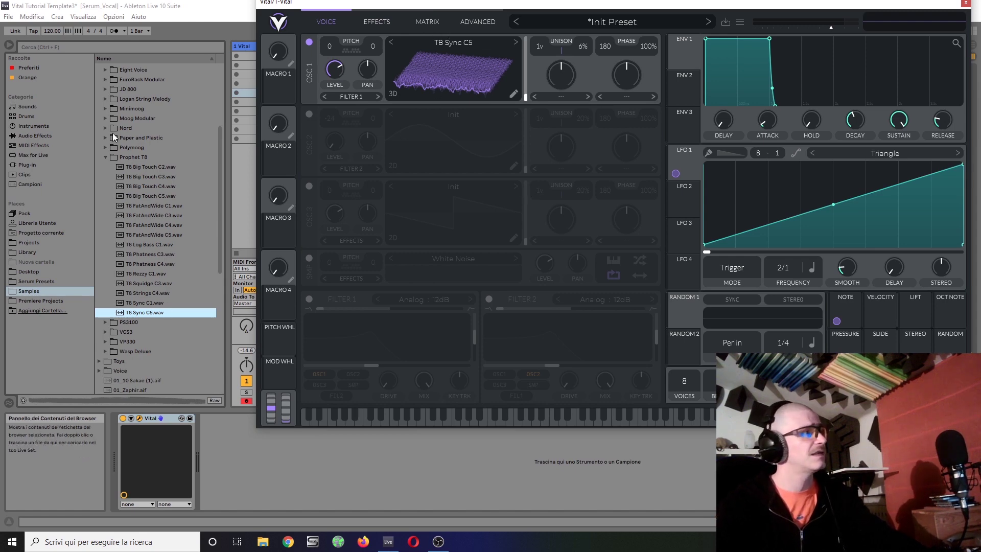
Collapse the Prophet T8 folder and select the Moog Modular folder among the synthesizer samples
left_click(104, 120)
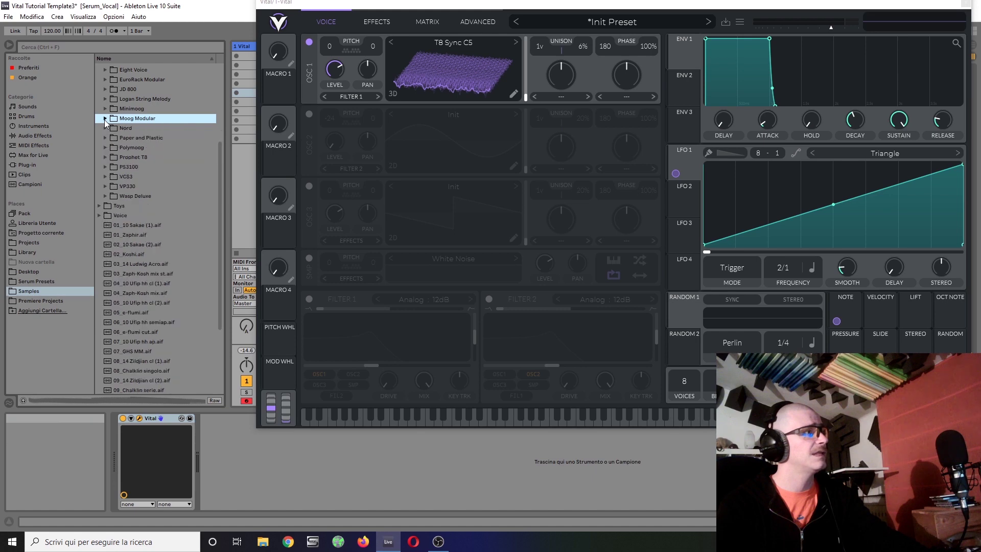